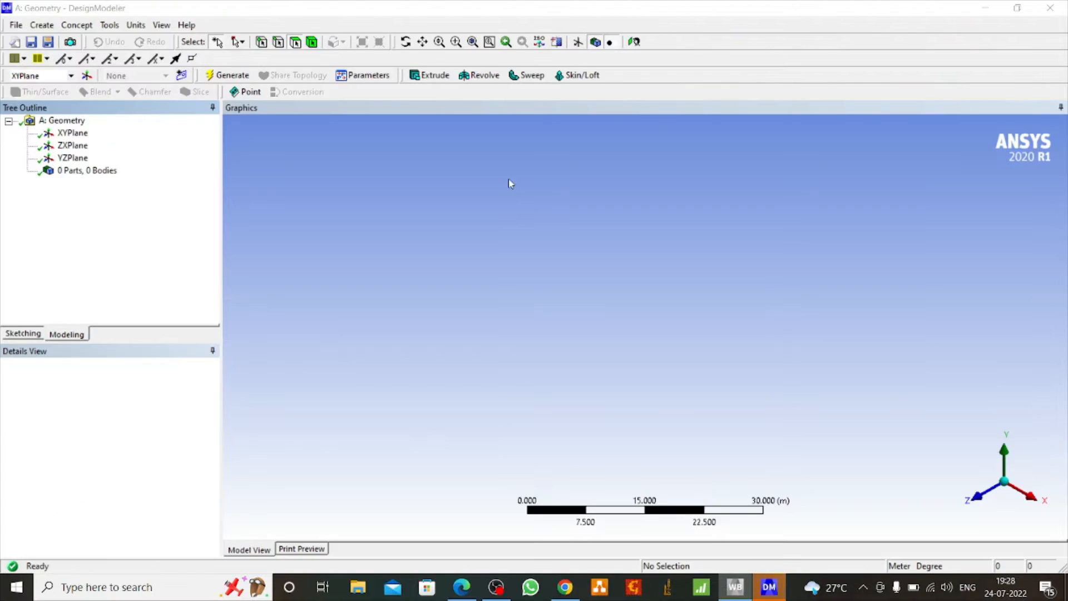
Orient the view face-on to the XY plane and set the length unit to millimetres
{"action": "left_click", "coordinate": [72, 135]}
{"action": "left_click", "coordinate": [634, 42]}
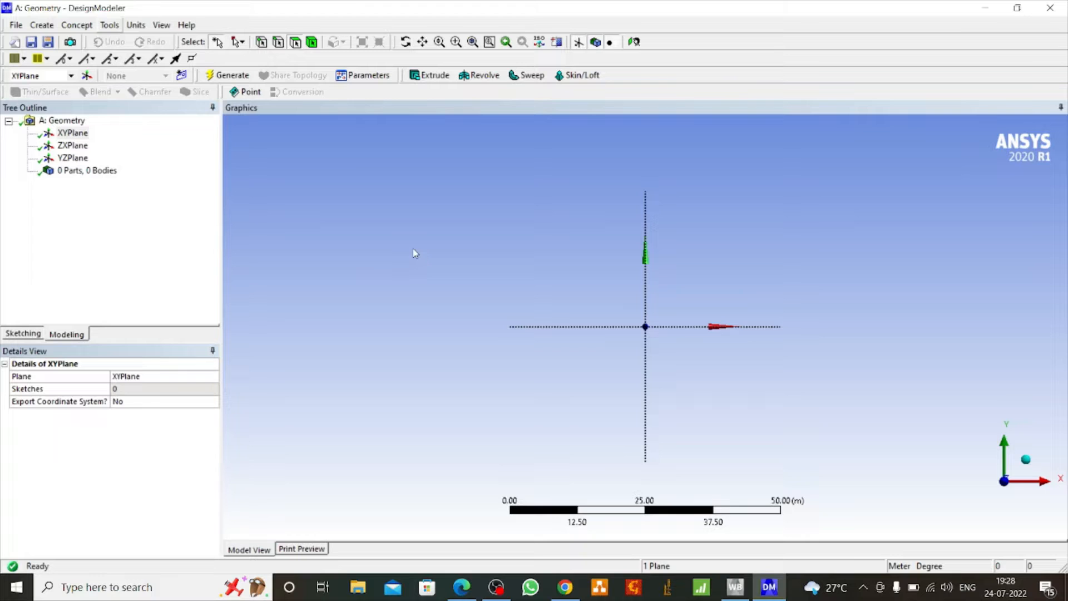
{"action": "left_click", "coordinate": [136, 25]}
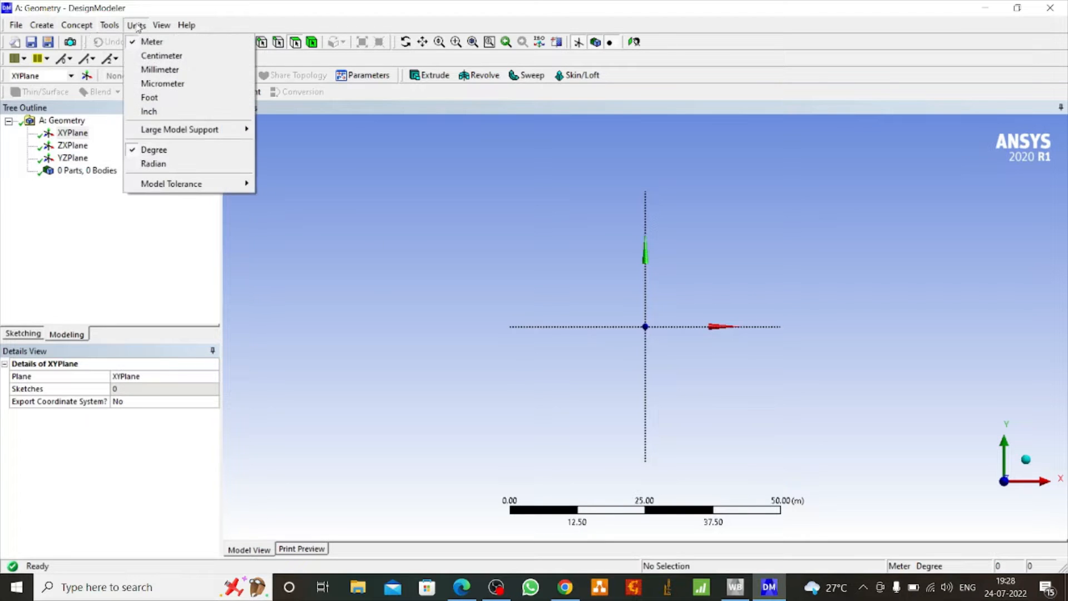
{"action": "left_click", "coordinate": [173, 70]}
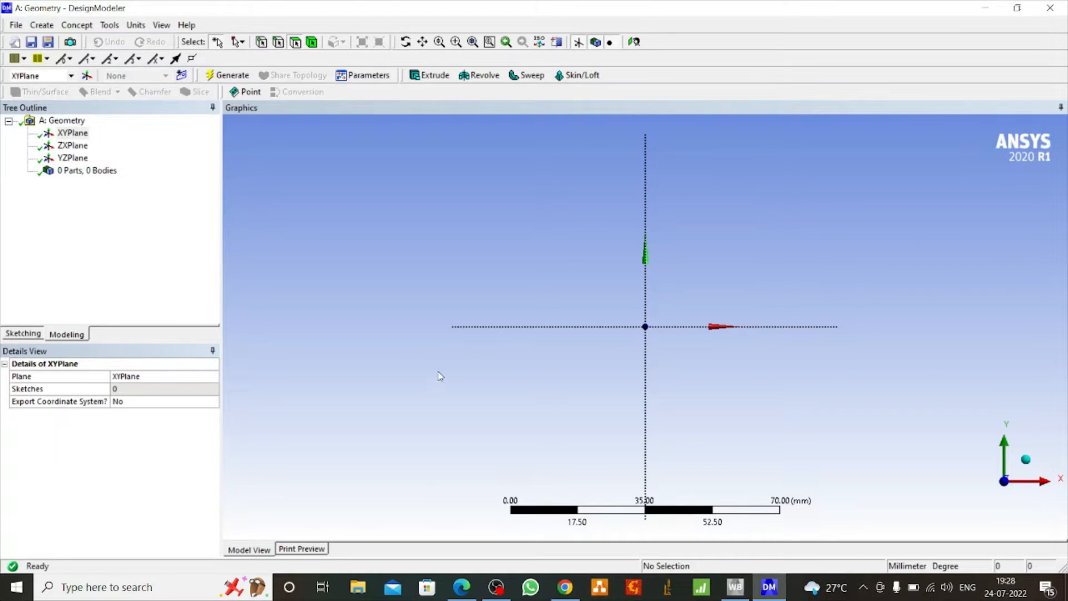
Sketch a tall three-point rectangle about 6 mm wide and 58 mm high, with one long edge on the vertical axis and straddling the origin
{"action": "left_click", "coordinate": [18, 334]}
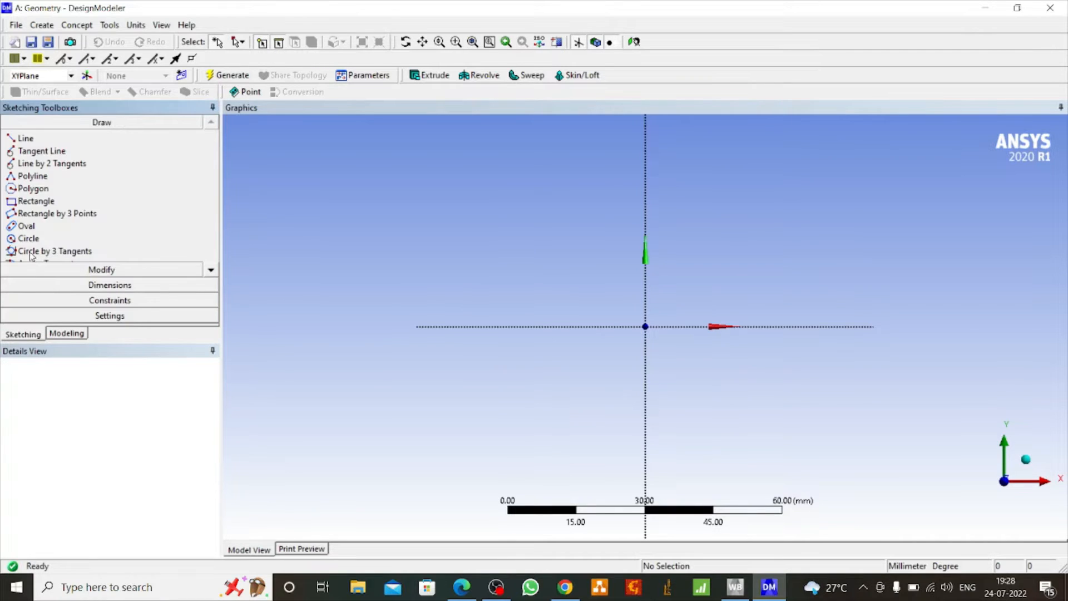
{"action": "left_click", "coordinate": [49, 215]}
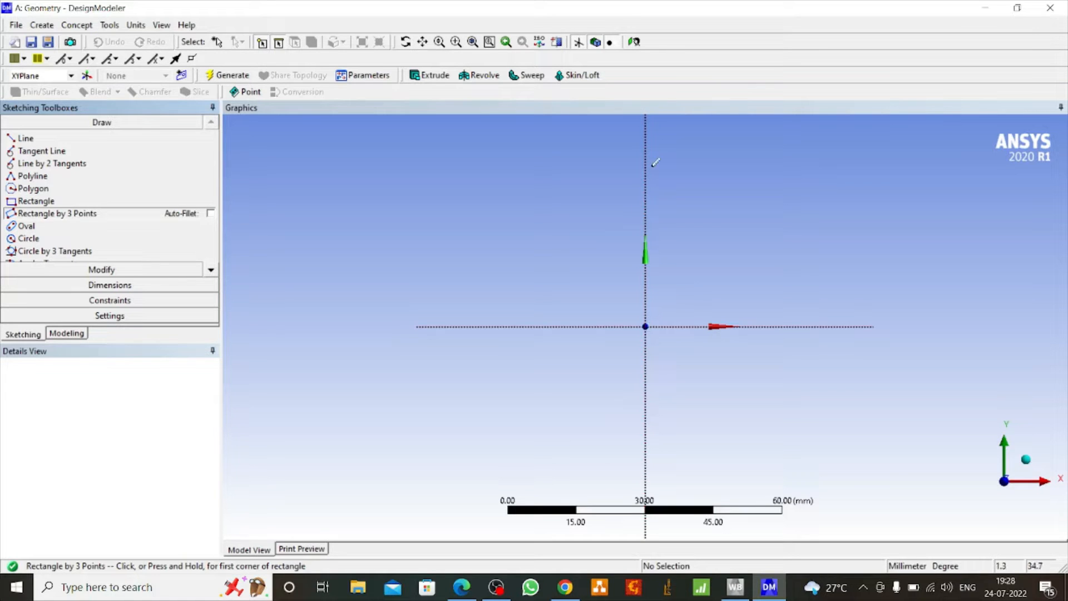
{"action": "left_click", "coordinate": [644, 145]}
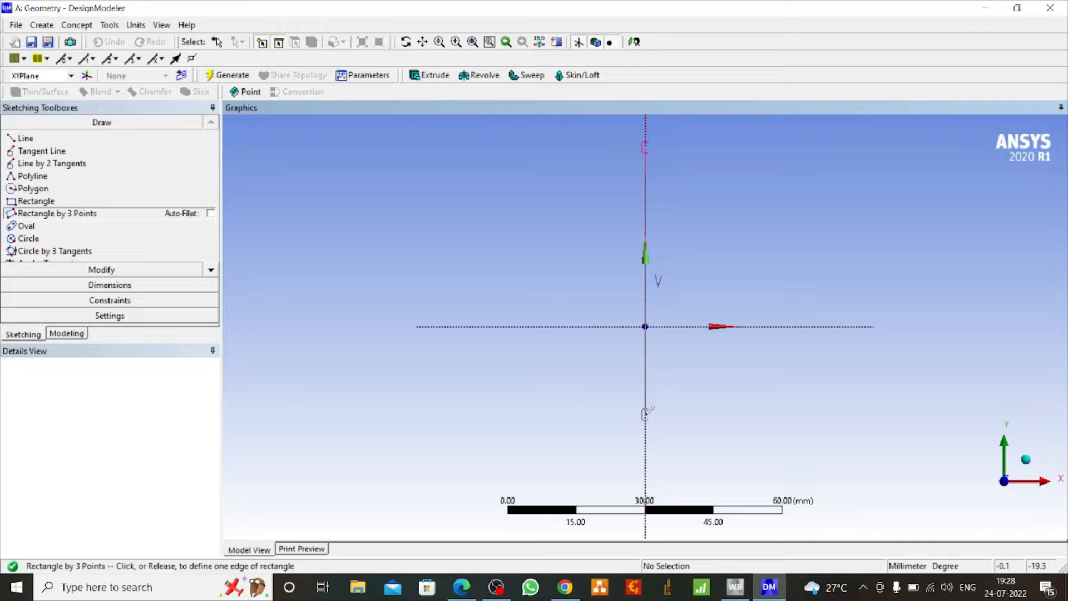
{"action": "left_click", "coordinate": [645, 414]}
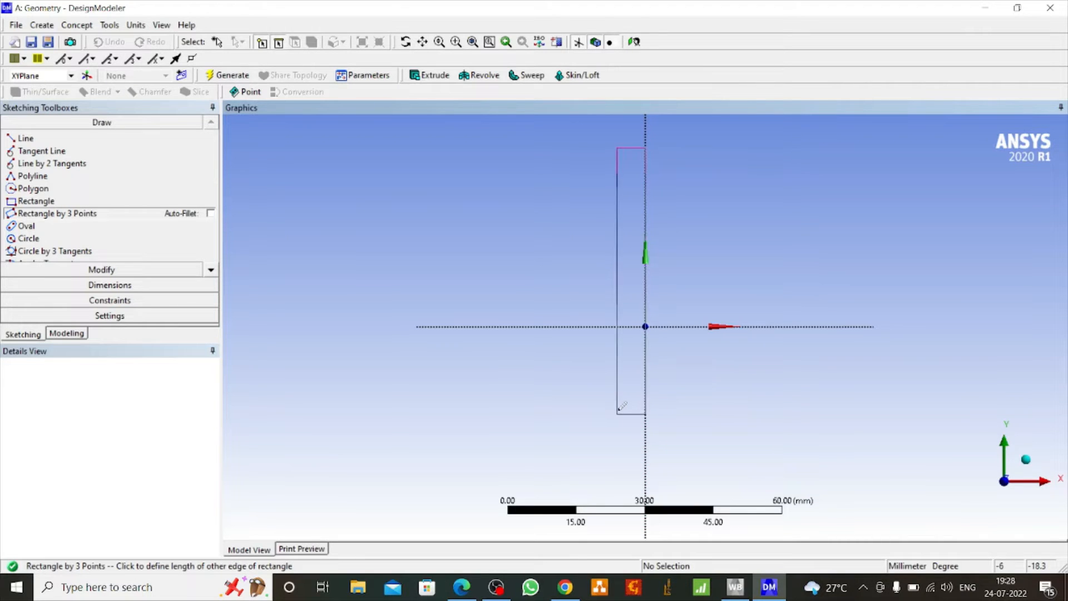
{"action": "left_click", "coordinate": [618, 415]}
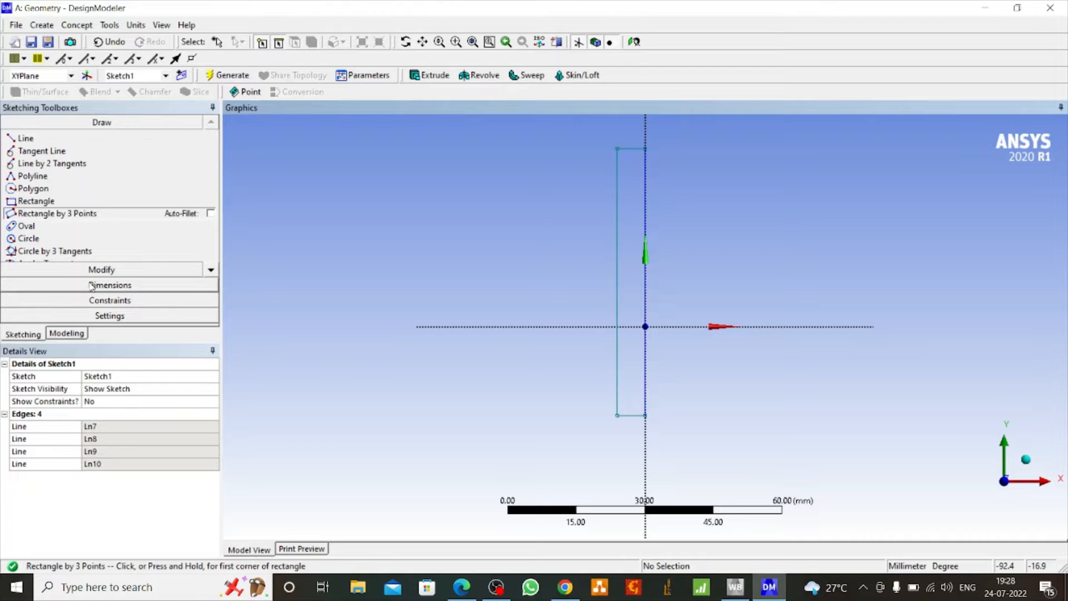
Dimension the height and width of the rectangle
{"action": "left_click", "coordinate": [109, 285]}
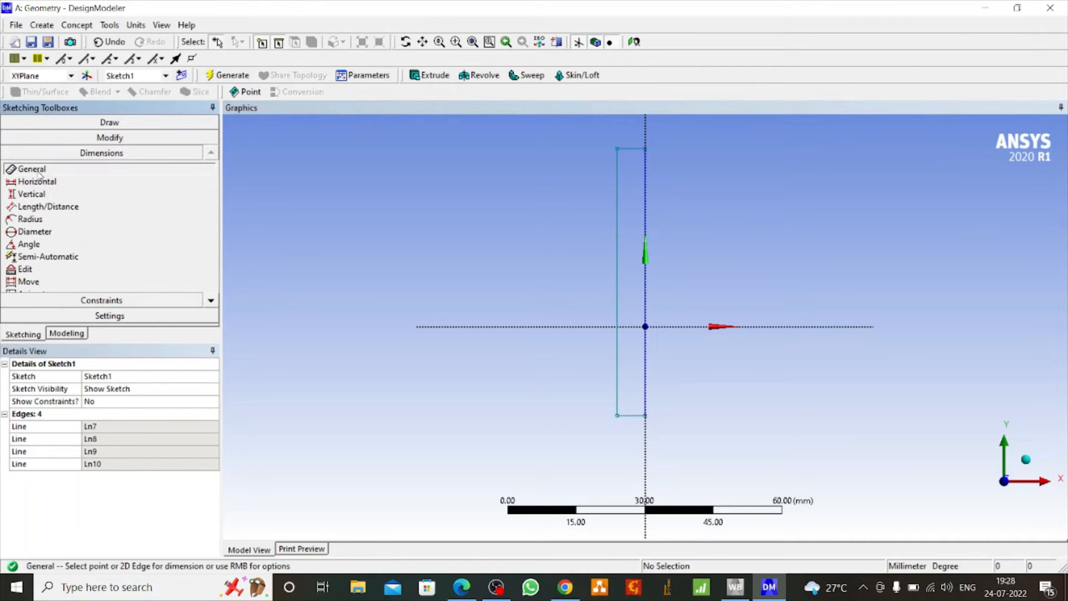
{"action": "left_click", "coordinate": [616, 277]}
{"action": "left_click", "coordinate": [595, 214]}
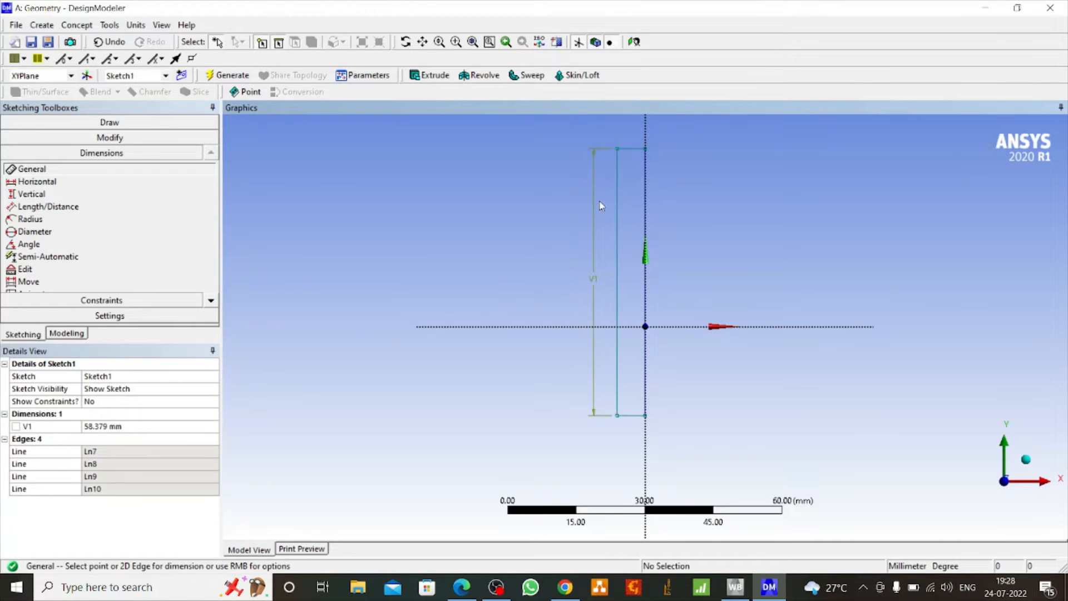
{"action": "left_click", "coordinate": [632, 150]}
{"action": "left_click", "coordinate": [625, 136]}
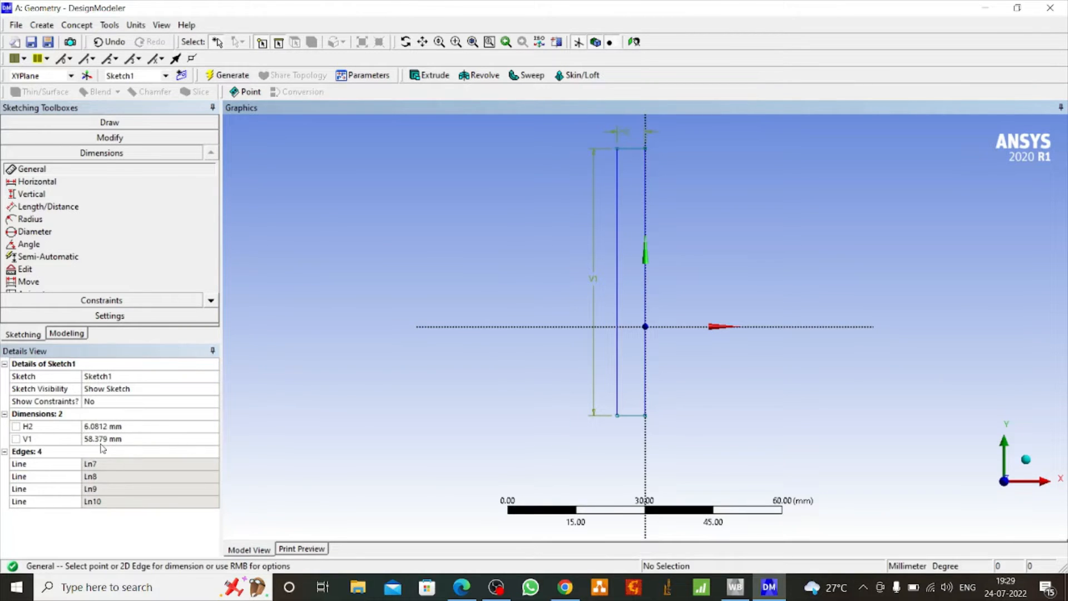
Set the rectangle's width to 10 mm and its height to 100 mm
{"action": "left_click", "coordinate": [103, 426]}
{"action": "type", "text": "10"}
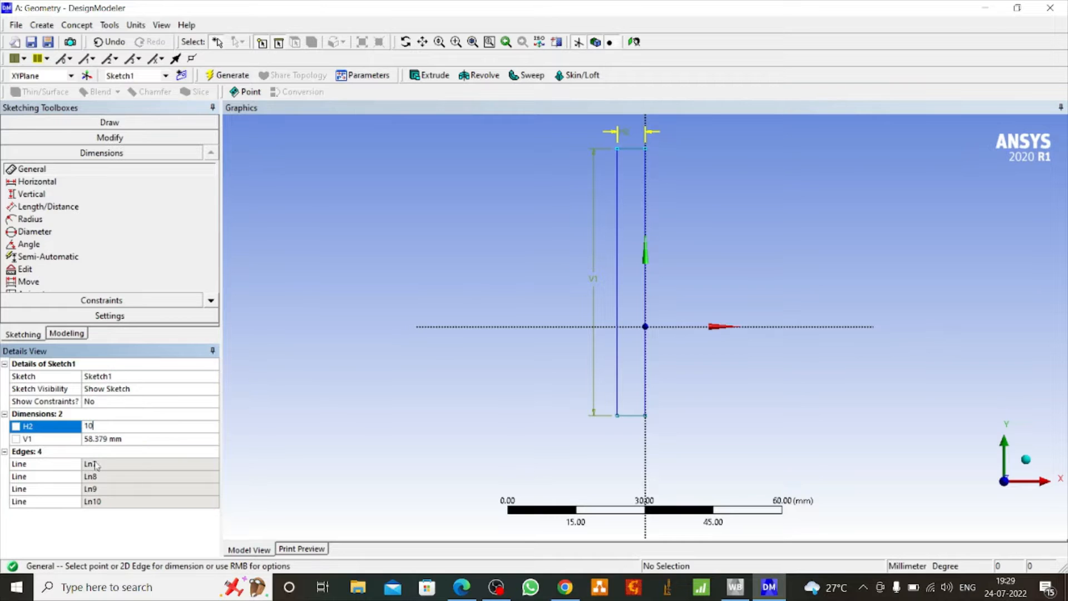
{"action": "left_click", "coordinate": [106, 439]}
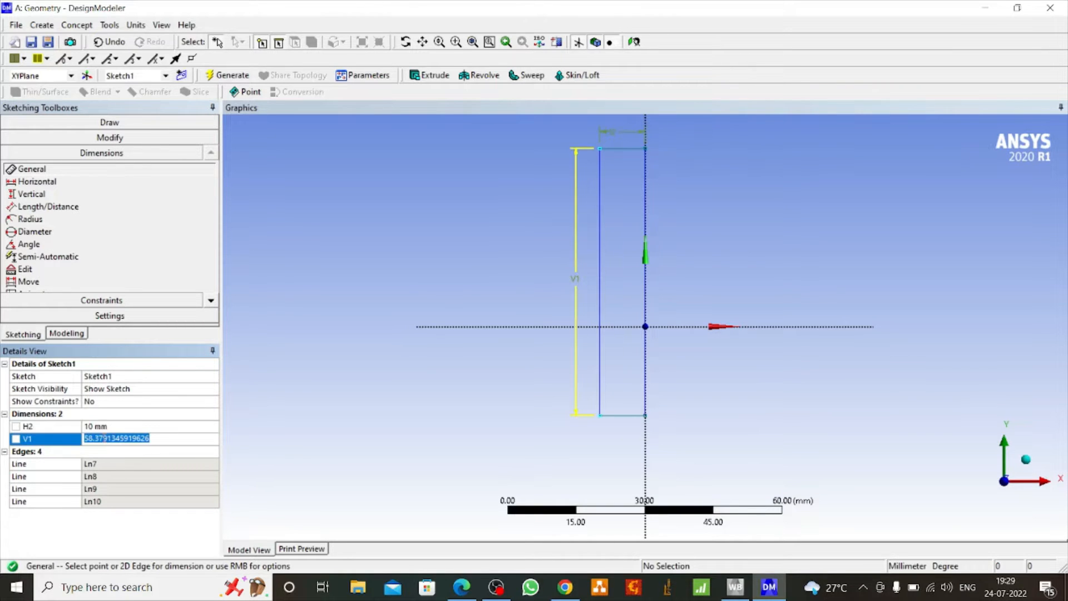
{"action": "type", "text": "100"}
{"action": "key", "text": "Return"}
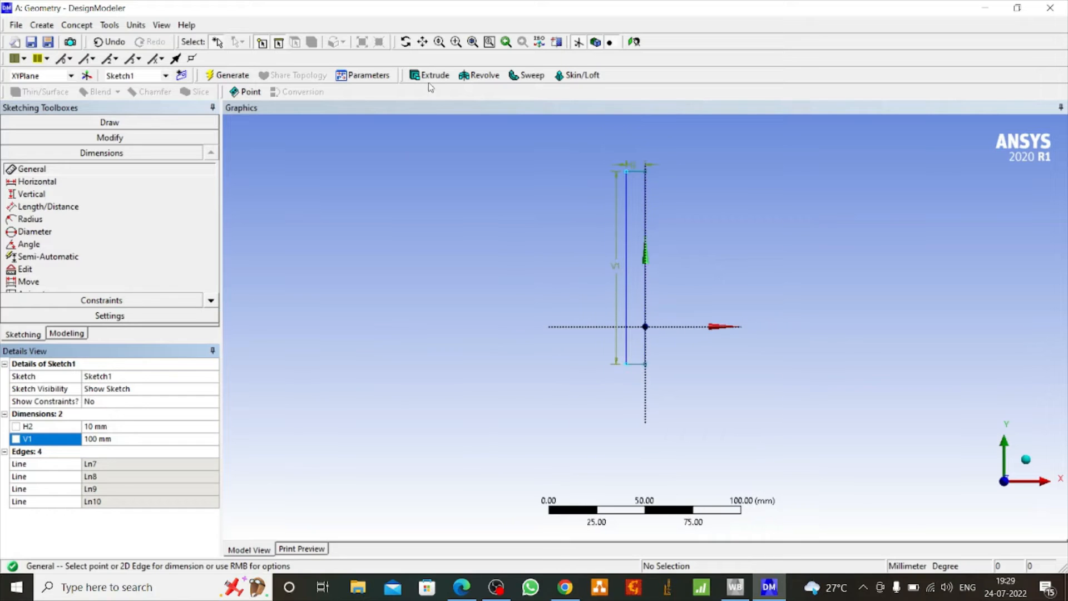
Revolve the rectangle sketch 360° around the vertical axis as added material to generate a solid cylinder
{"action": "left_click", "coordinate": [481, 75]}
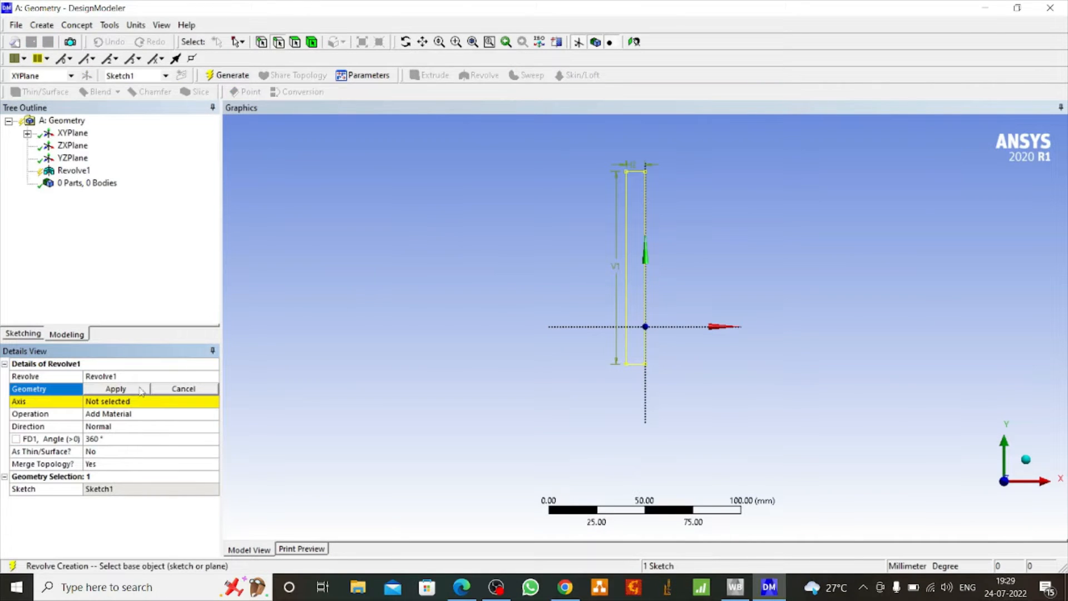
{"action": "left_click", "coordinate": [26, 134]}
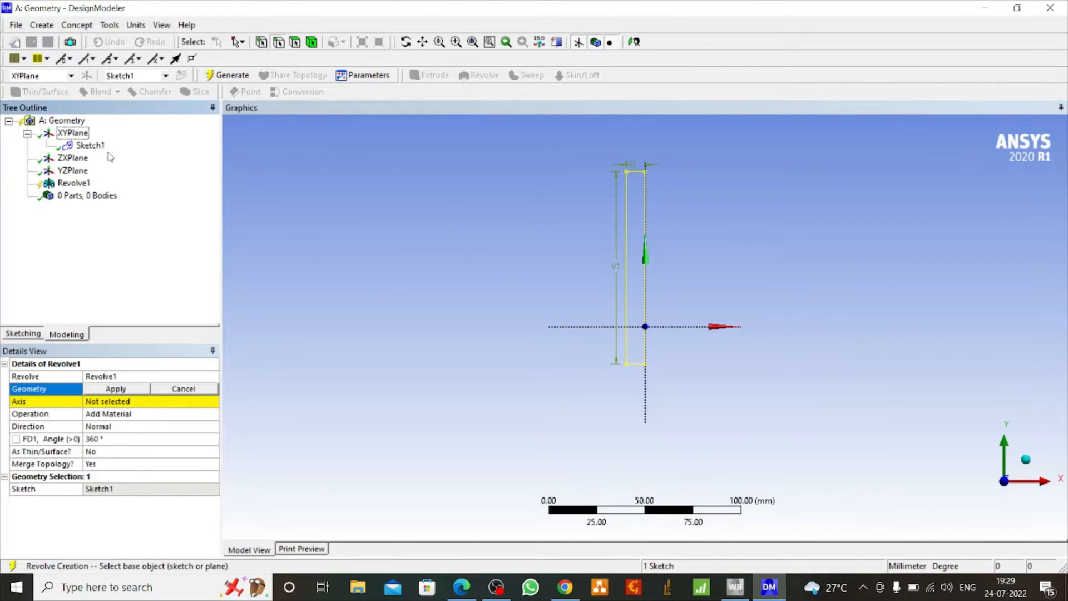
{"action": "left_click", "coordinate": [90, 145]}
{"action": "left_click", "coordinate": [113, 389]}
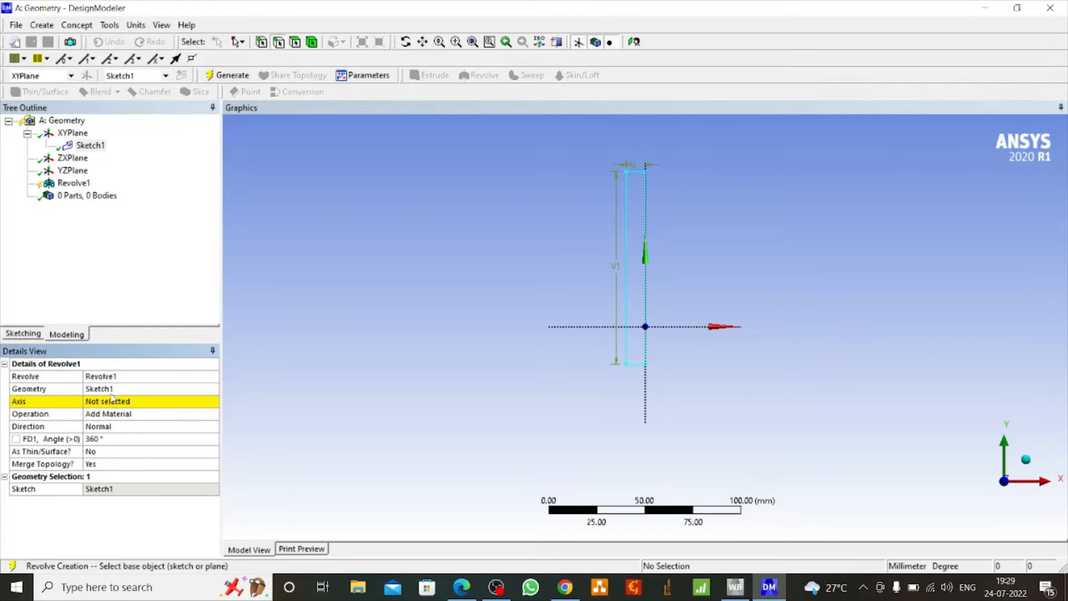
{"action": "left_click", "coordinate": [104, 401]}
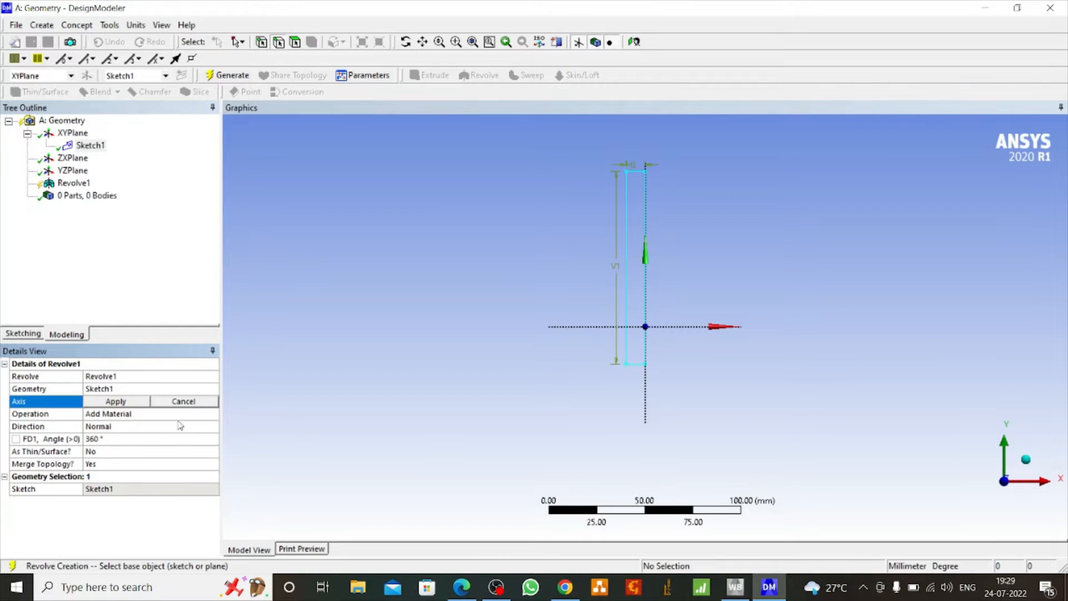
{"action": "left_click", "coordinate": [645, 399]}
{"action": "left_click", "coordinate": [116, 402]}
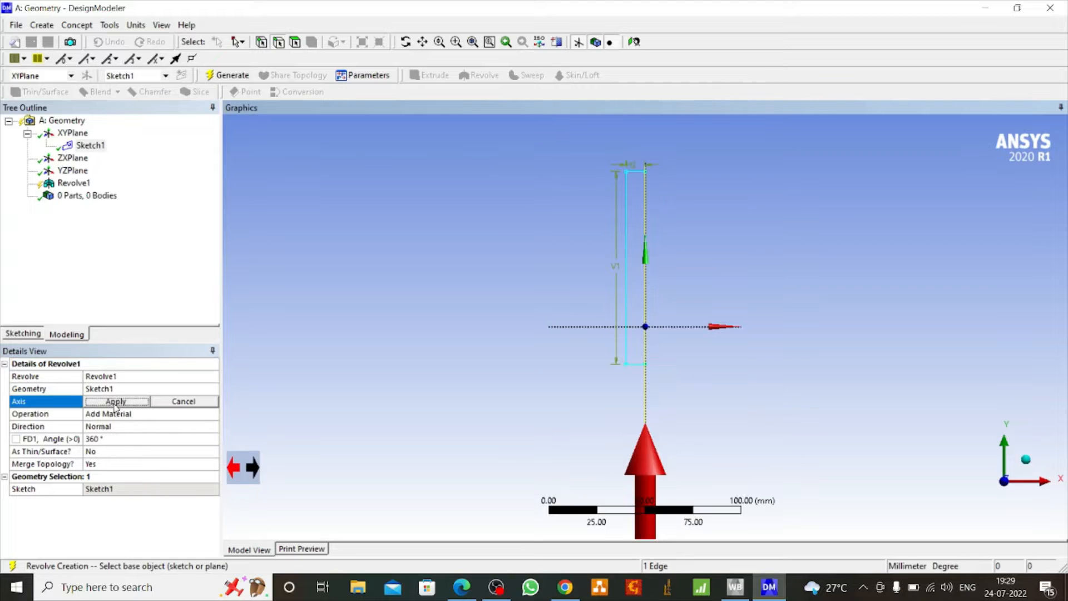
{"action": "left_click", "coordinate": [228, 75]}
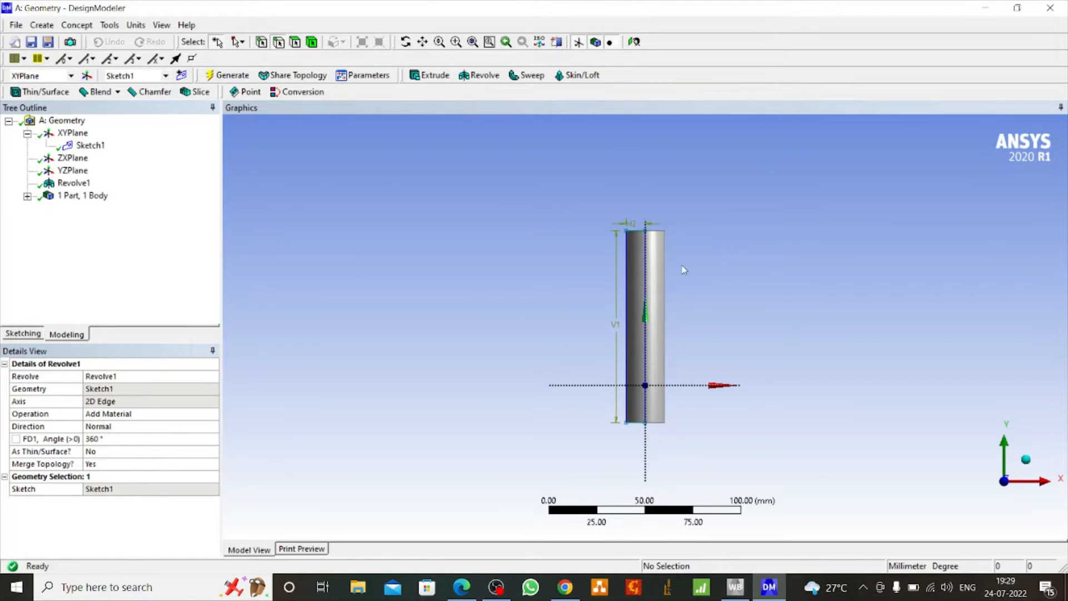
{"action": "scroll", "coordinate": [684, 269], "scroll_direction": "down", "scroll_amount": 2}
{"action": "scroll", "coordinate": [668, 288], "scroll_direction": "up", "scroll_amount": 3}
{"action": "scroll", "coordinate": [670, 288], "scroll_direction": "up", "scroll_amount": 2}
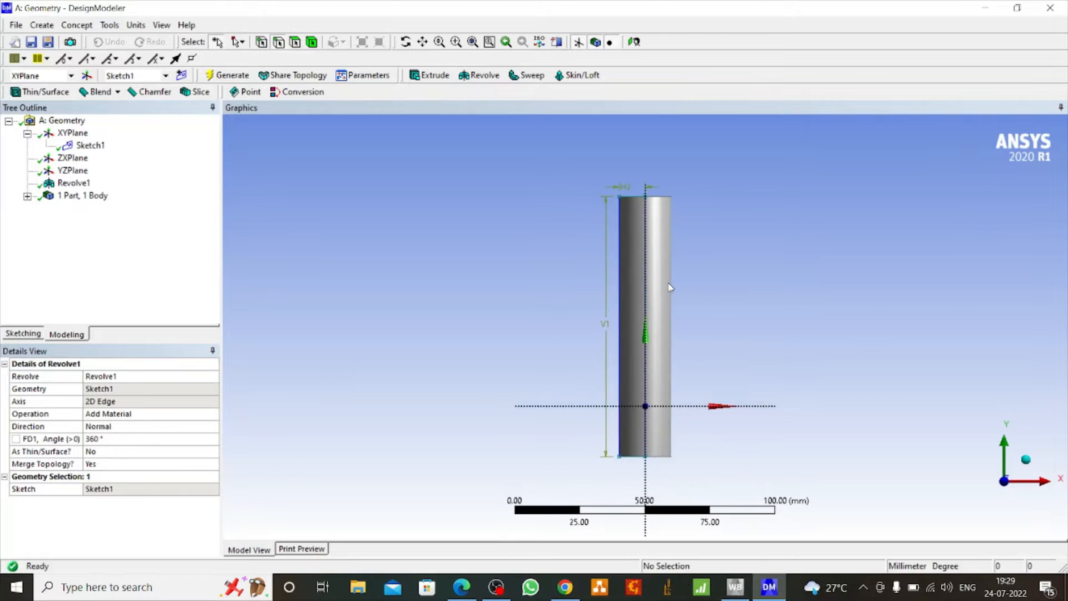
{"action": "scroll", "coordinate": [670, 288], "scroll_direction": "down", "scroll_amount": 3}
{"action": "scroll", "coordinate": [669, 289], "scroll_direction": "down", "scroll_amount": 1}
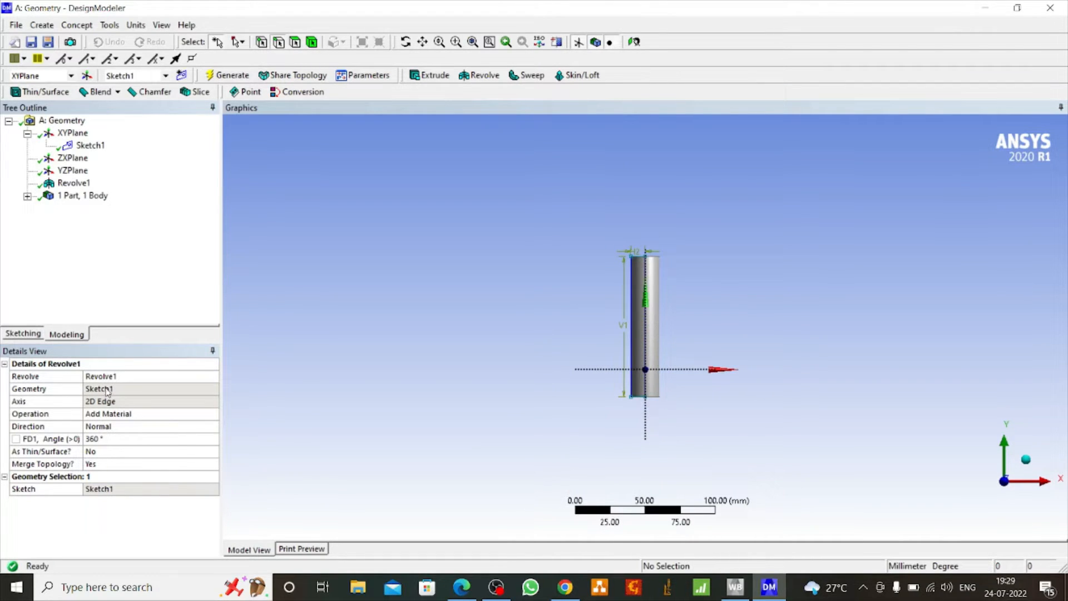
Change the cylinder's sketch to 5 mm width and 150 mm height, and regenerate the model
{"action": "left_click", "coordinate": [89, 145]}
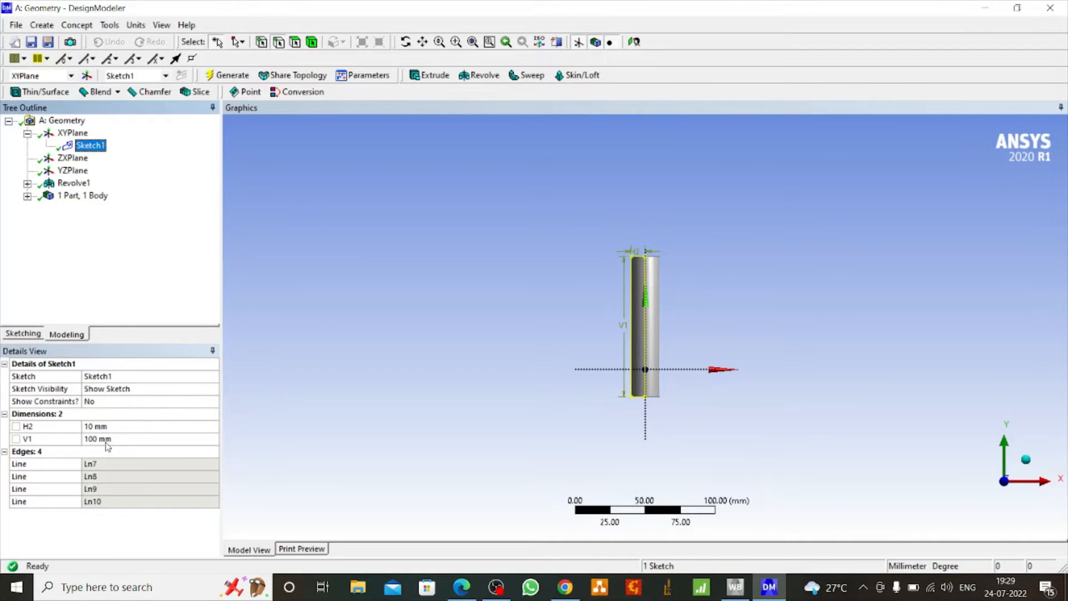
{"action": "left_click", "coordinate": [98, 425]}
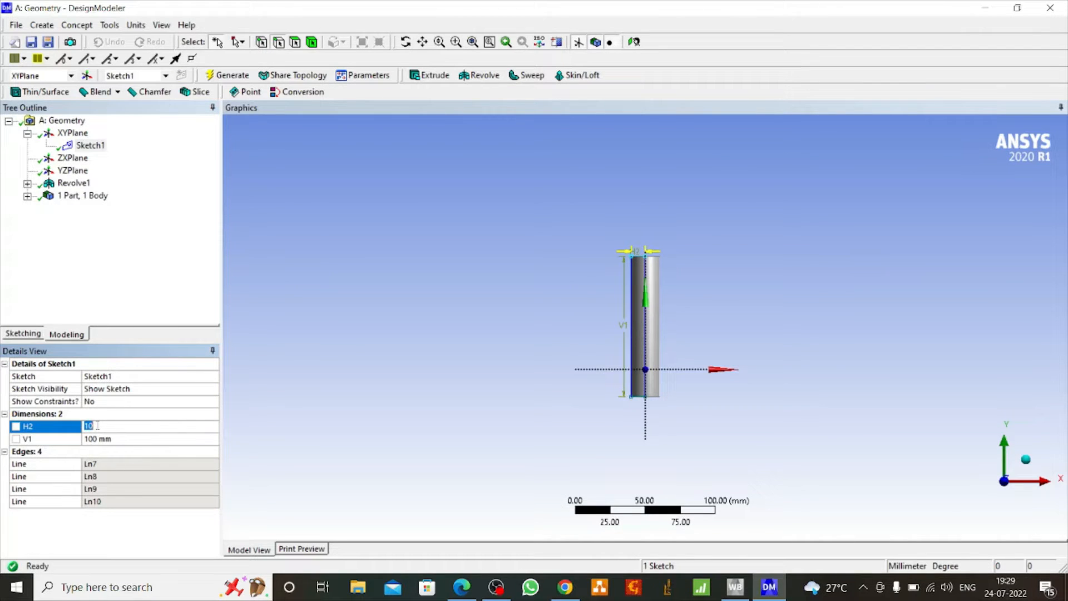
{"action": "type", "text": "5"}
{"action": "left_click", "coordinate": [107, 439]}
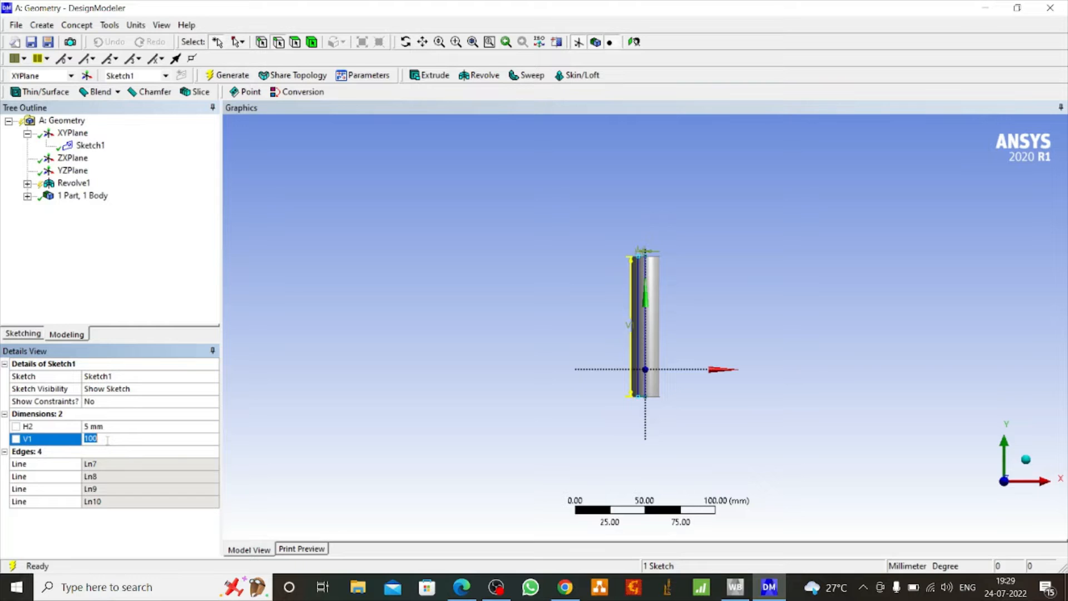
{"action": "type", "text": "15"}
{"action": "left_click", "coordinate": [227, 75]}
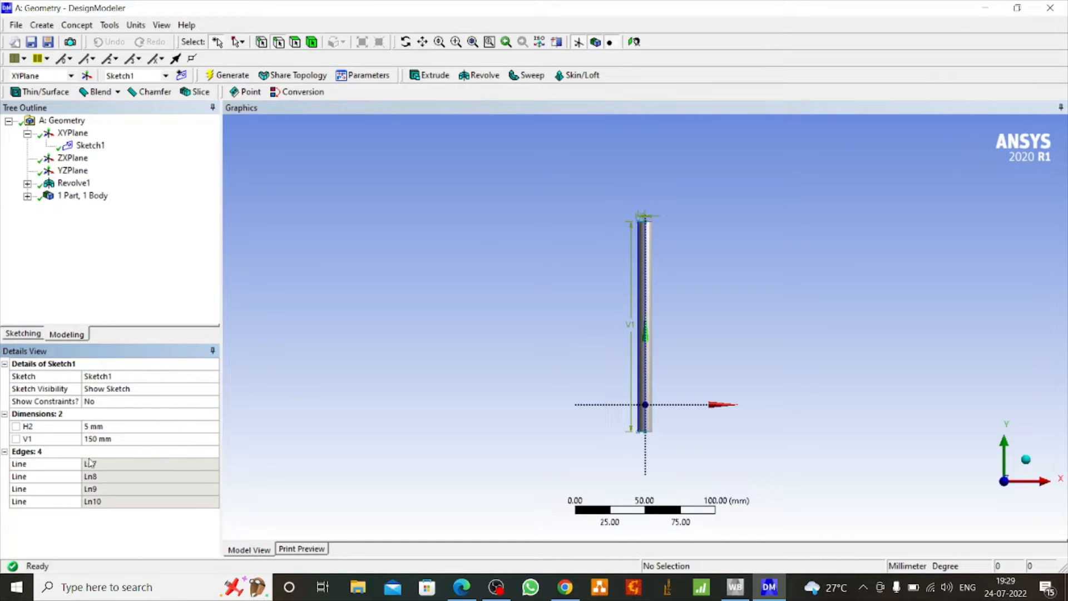
Create a second sketch on the XY plane and make it the active sketch
{"action": "scroll", "coordinate": [521, 351], "scroll_direction": "up", "scroll_amount": 2}
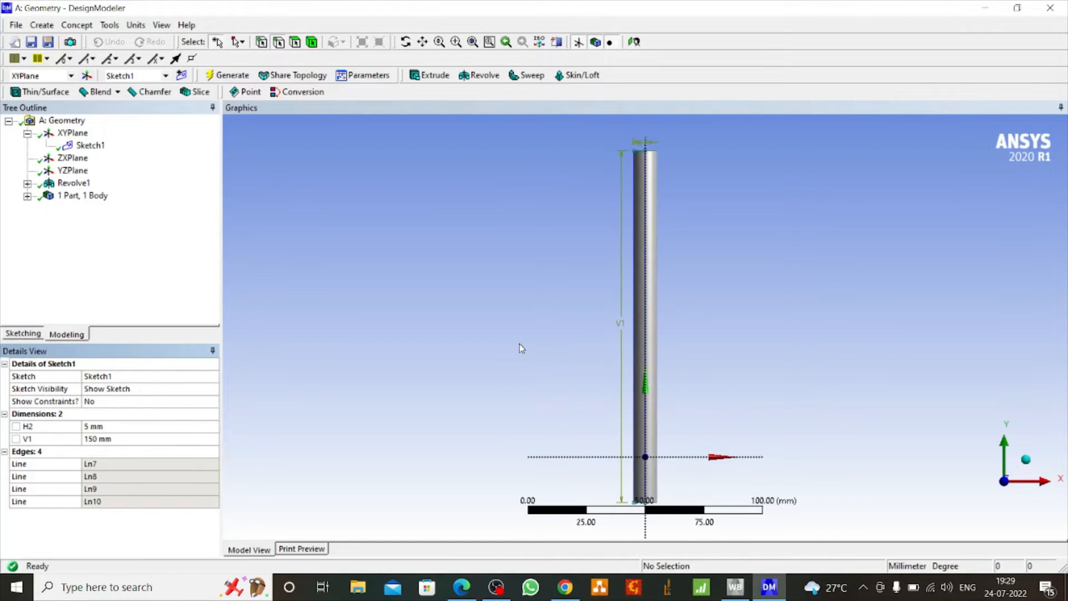
{"action": "scroll", "coordinate": [620, 391], "scroll_direction": "down", "scroll_amount": 1}
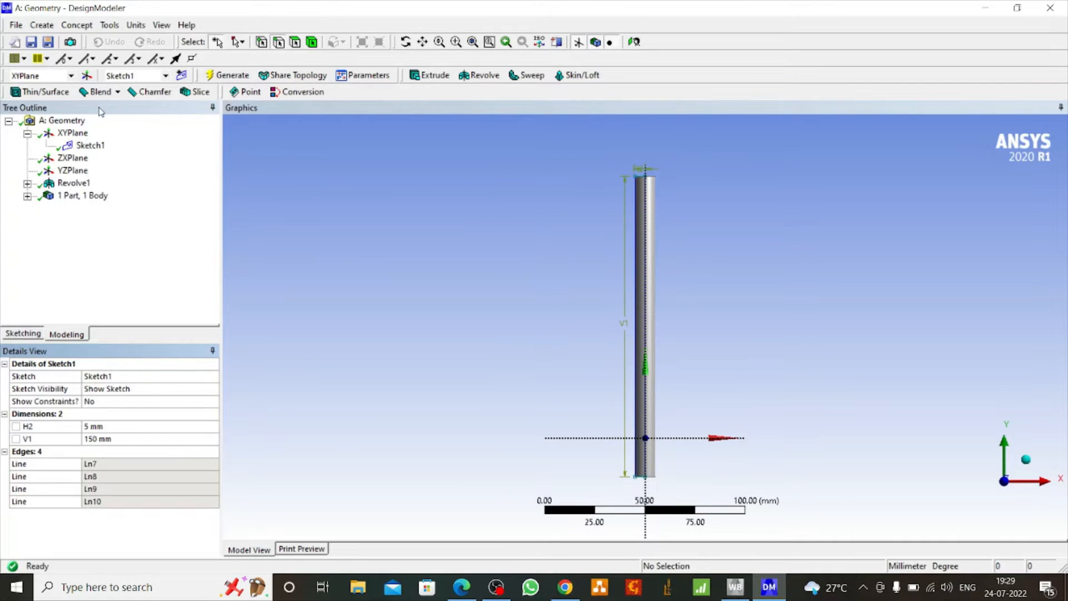
{"action": "left_click", "coordinate": [72, 133]}
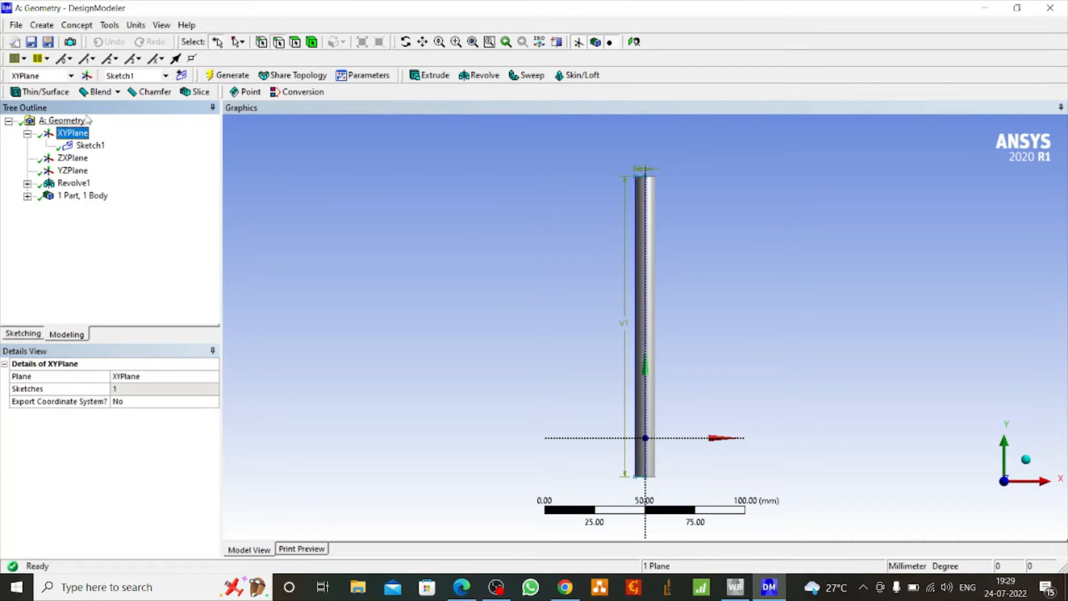
{"action": "left_click", "coordinate": [182, 77]}
{"action": "left_click", "coordinate": [90, 158]}
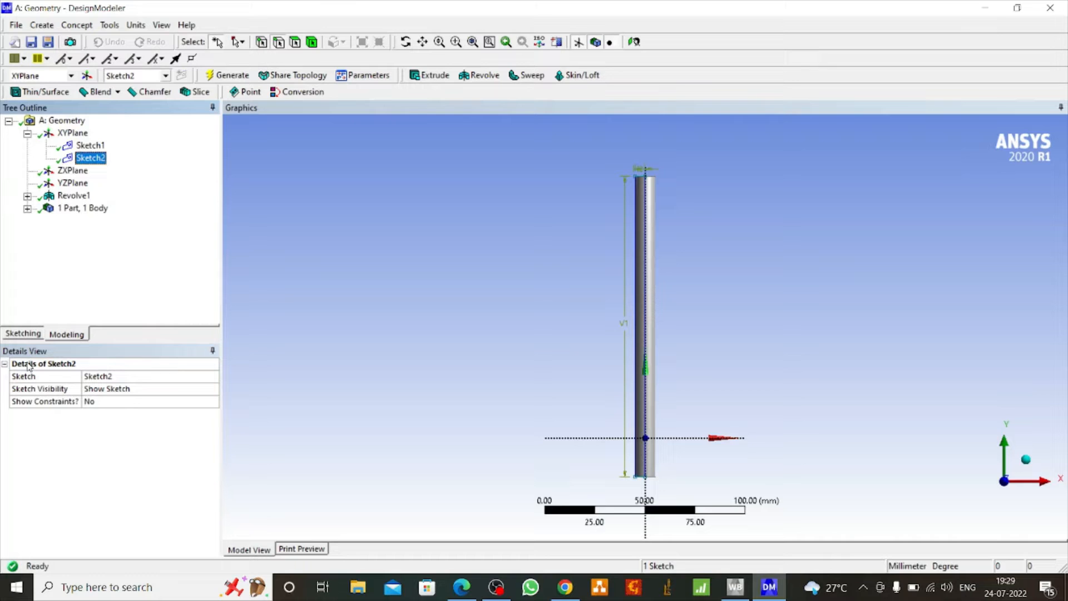
Draw a slanted three-point rectangle about 107 mm long and 9 mm wide, running down-left from the cylinder's axis in its upper part
{"action": "left_click", "coordinate": [25, 334]}
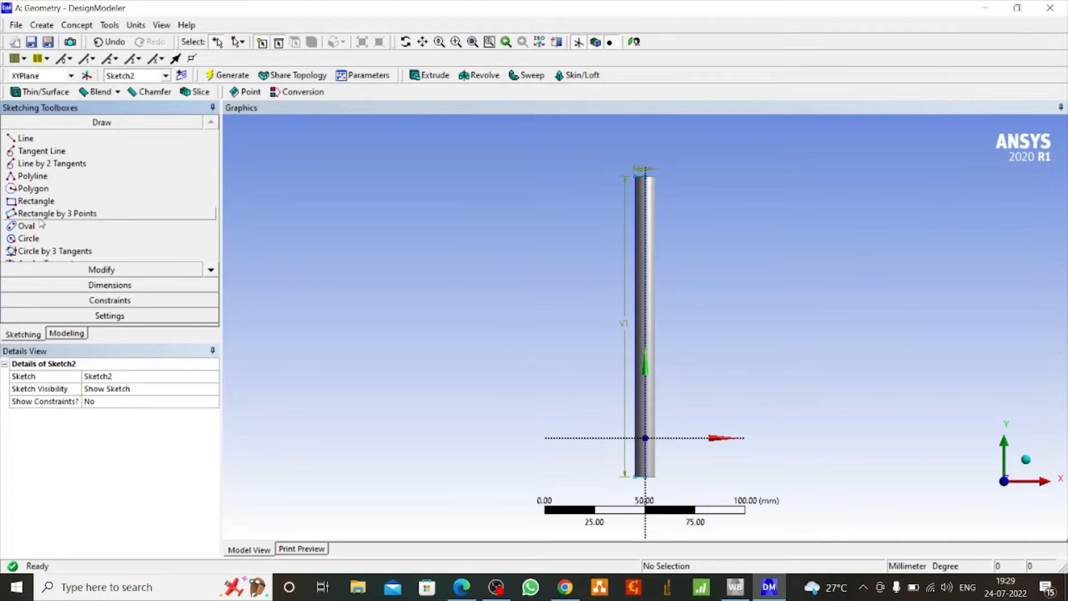
{"action": "left_click", "coordinate": [41, 216]}
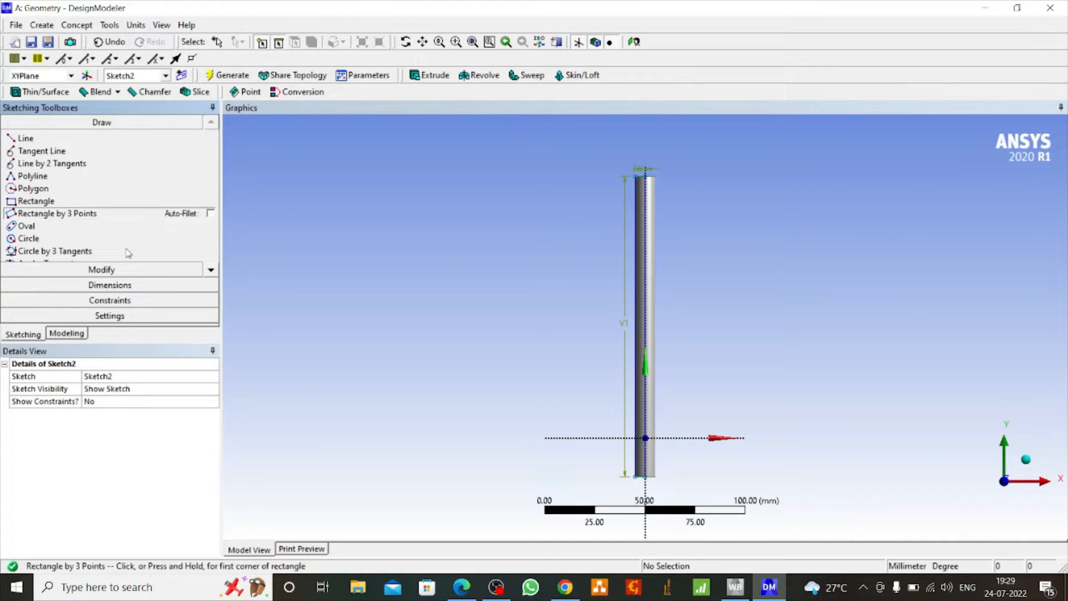
{"action": "left_click", "coordinate": [644, 234]}
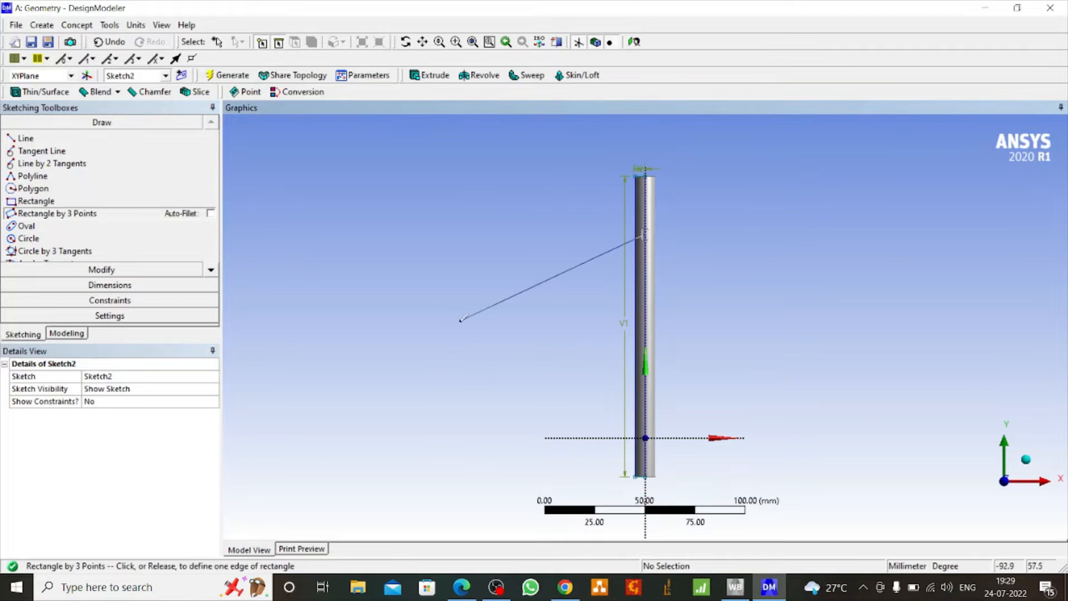
{"action": "left_click", "coordinate": [451, 323]}
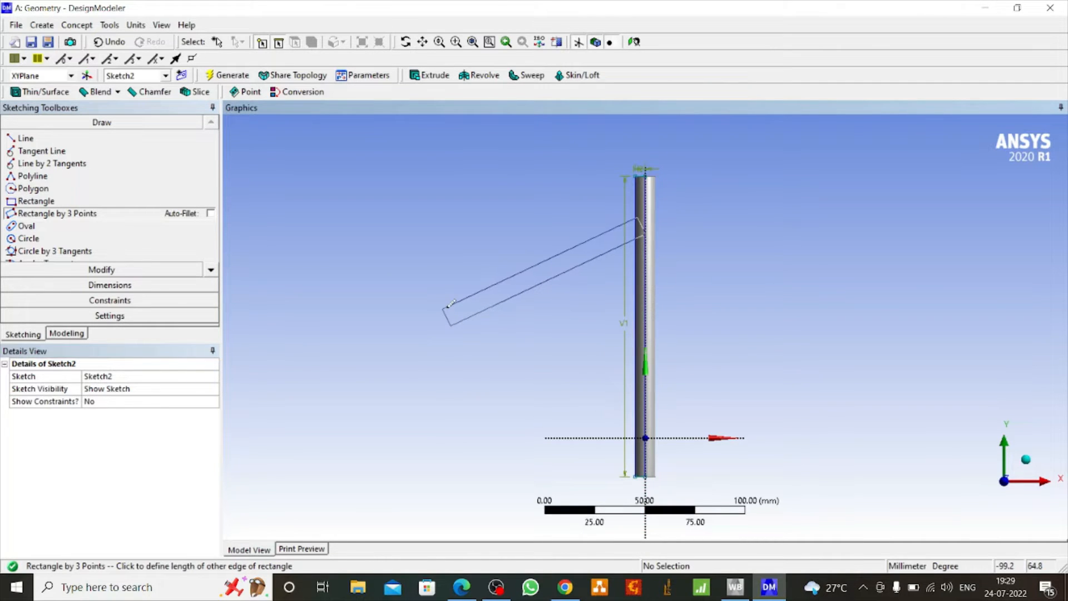
{"action": "left_click", "coordinate": [449, 304]}
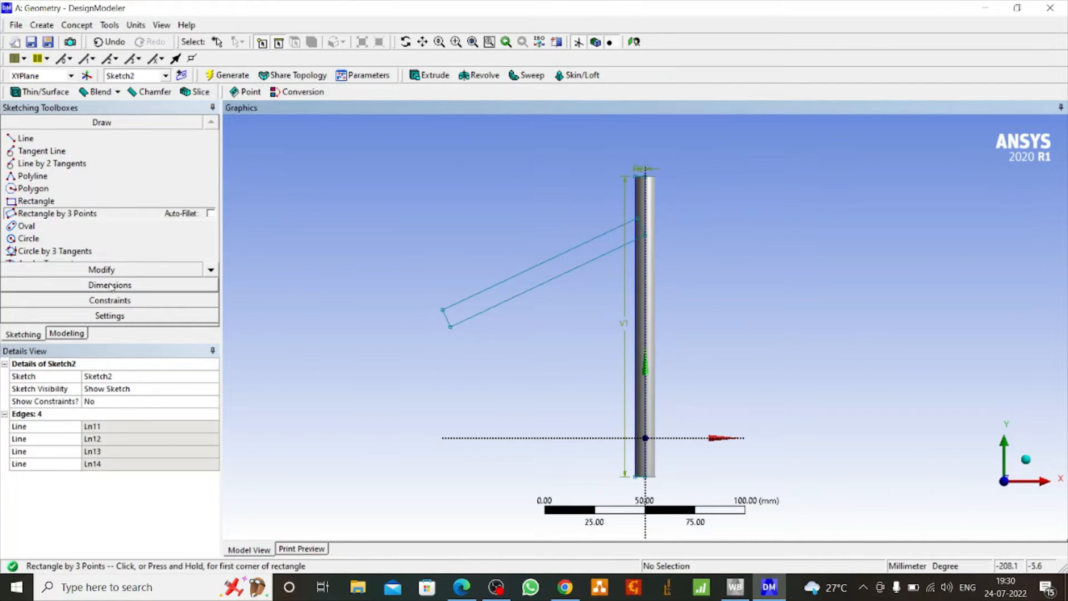
Dimension the slanted rectangle's upper long edge and its outer short edge
{"action": "left_click", "coordinate": [130, 284]}
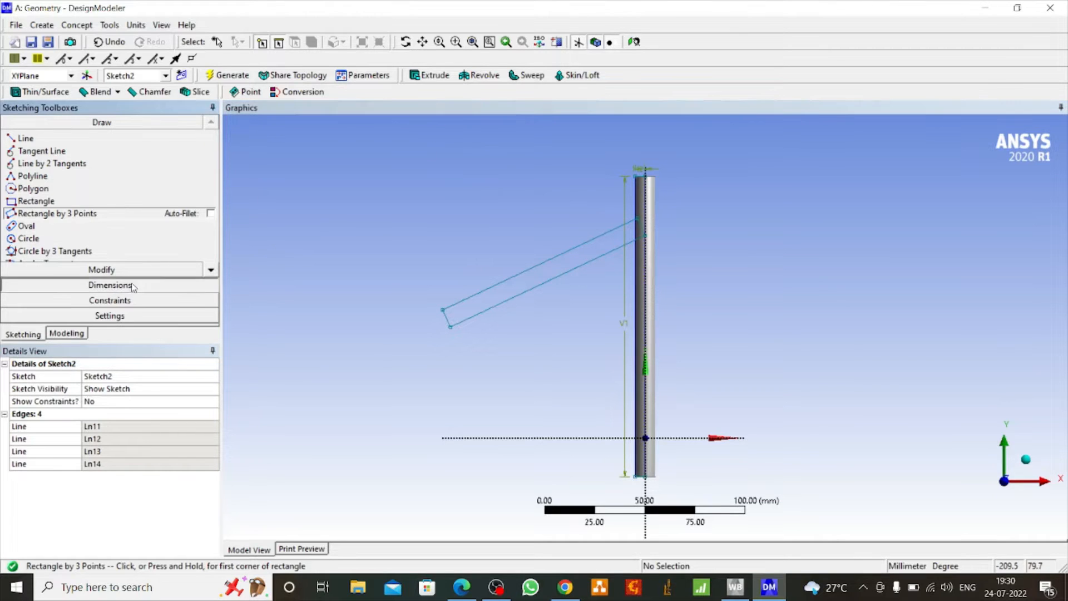
{"action": "left_click", "coordinate": [477, 293]}
{"action": "left_click", "coordinate": [477, 275]}
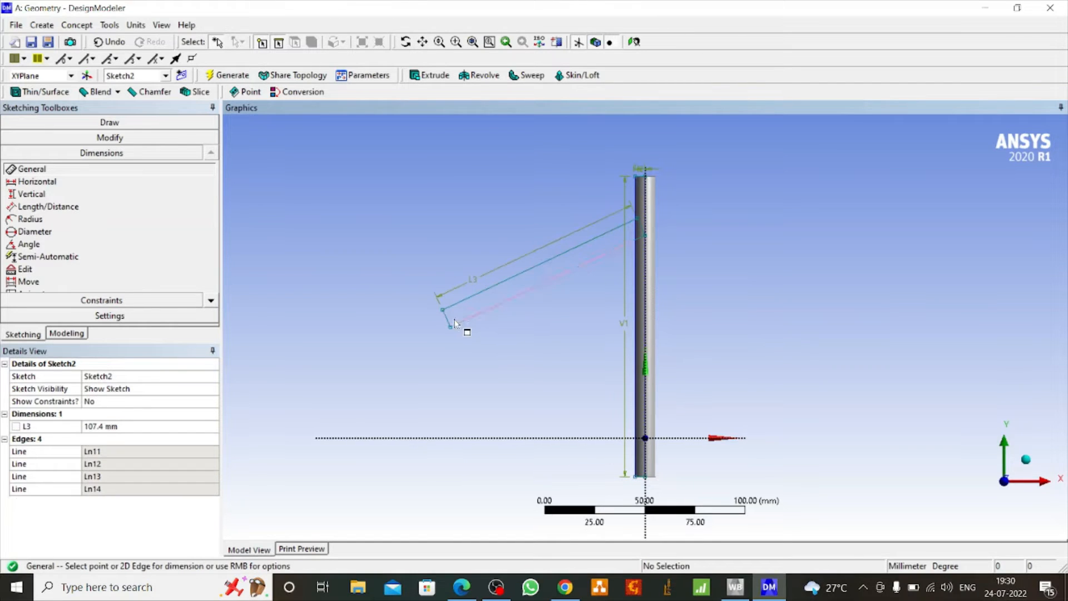
{"action": "left_click", "coordinate": [446, 318]}
{"action": "left_click", "coordinate": [429, 327]}
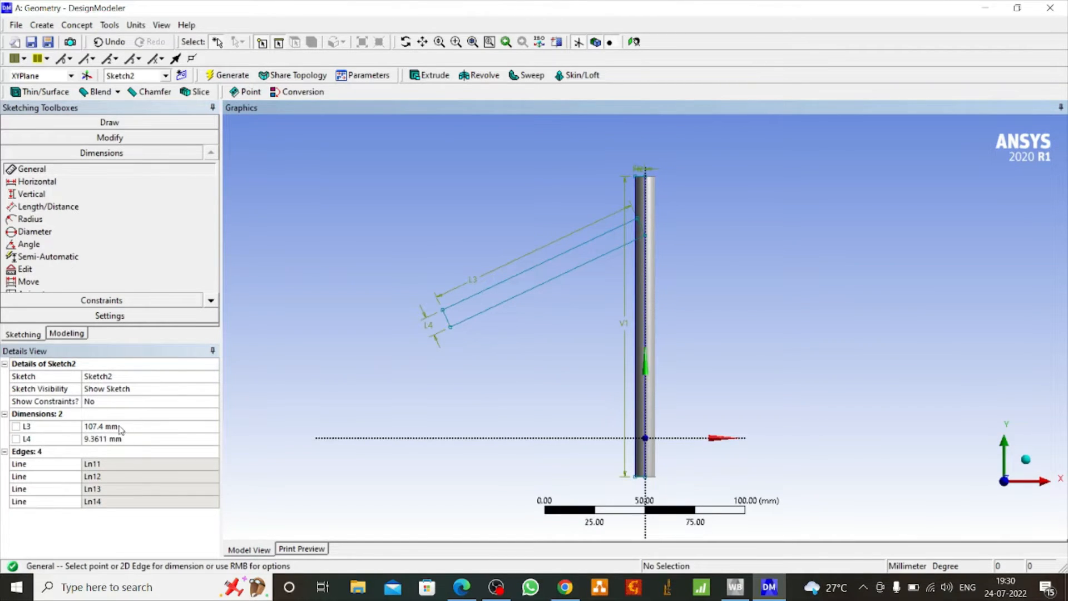
Set the slanted rectangle's length to 105 mm and its width to 3 mm
{"action": "left_click", "coordinate": [102, 426]}
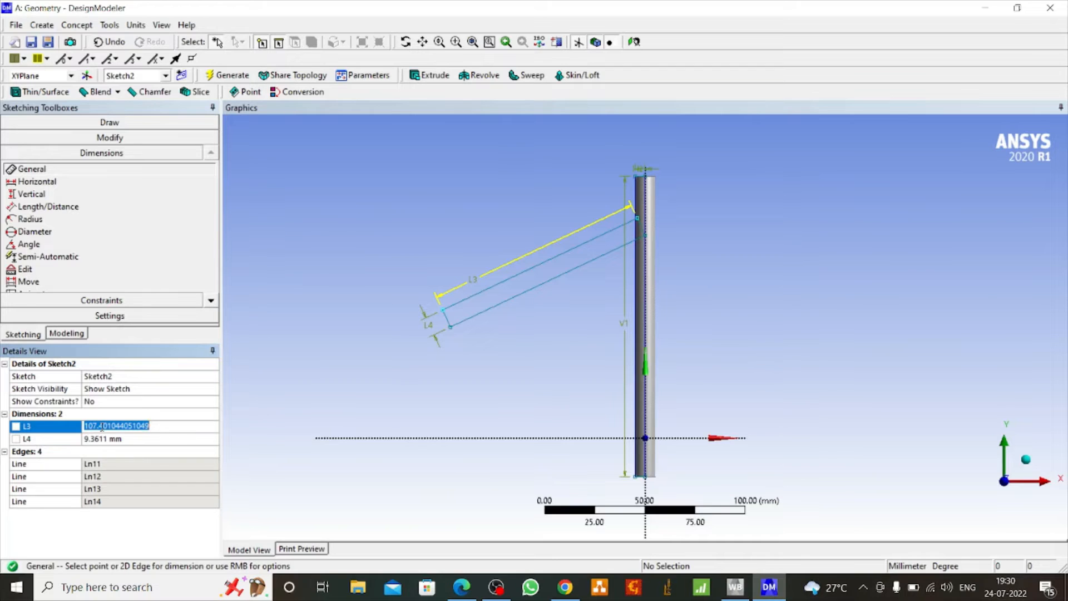
{"action": "type", "text": "1"}
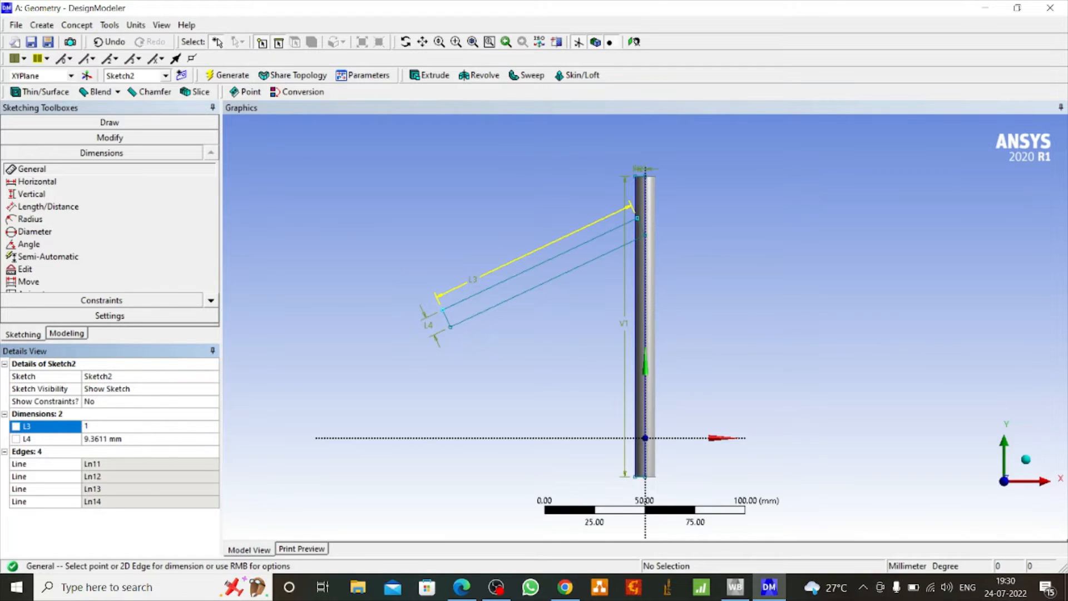
{"action": "type", "text": "05"}
{"action": "left_click", "coordinate": [105, 439]}
{"action": "type", "text": "3"}
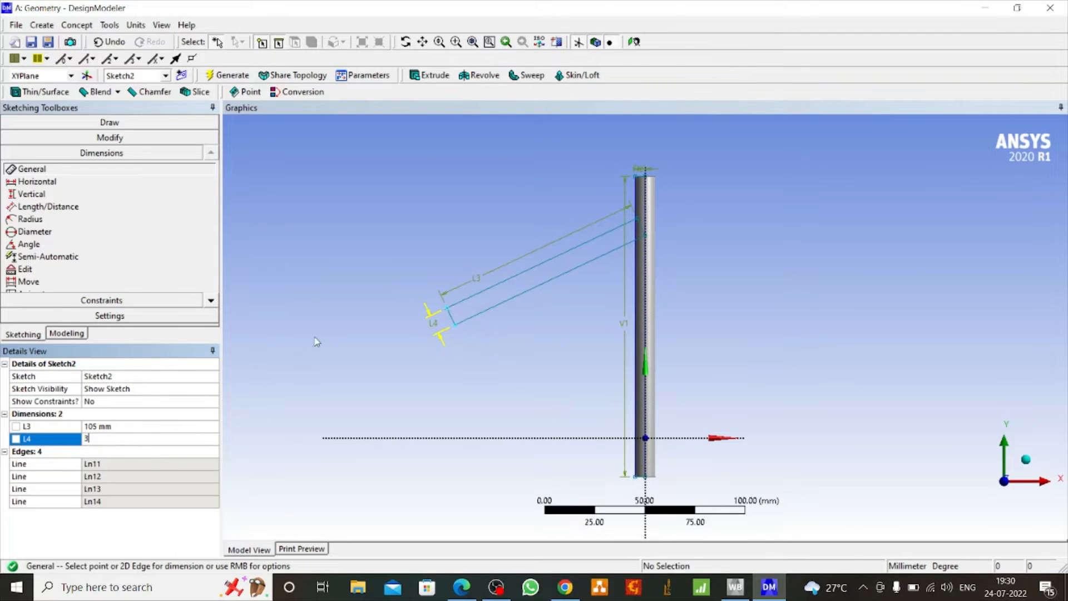
{"action": "key", "text": "Return"}
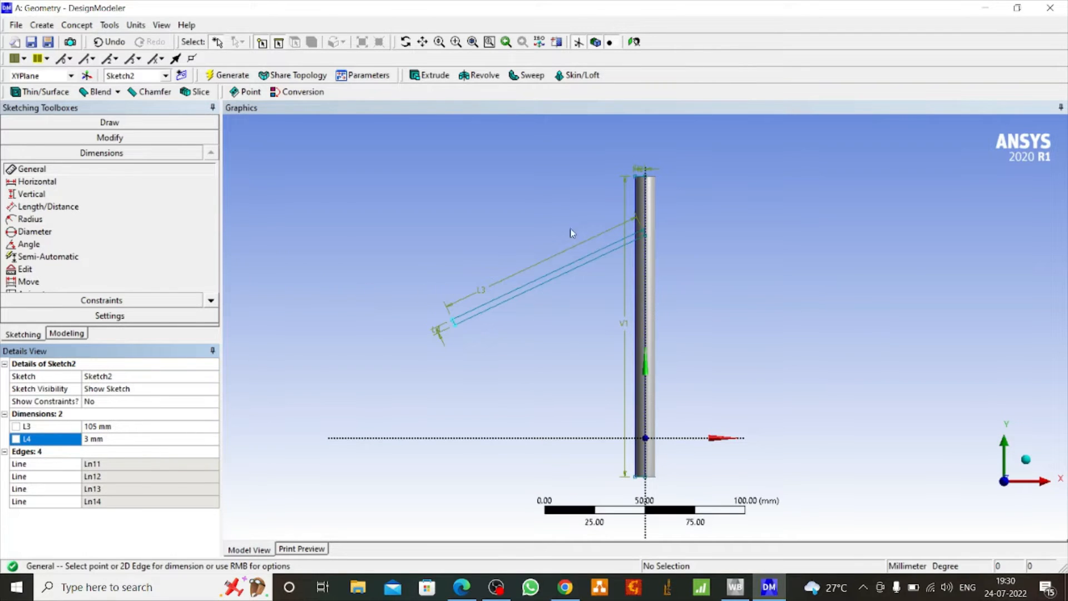
Revolve the slanted rectangle 360° around its lower long edge as added material to generate the left branch
{"action": "left_click", "coordinate": [484, 75]}
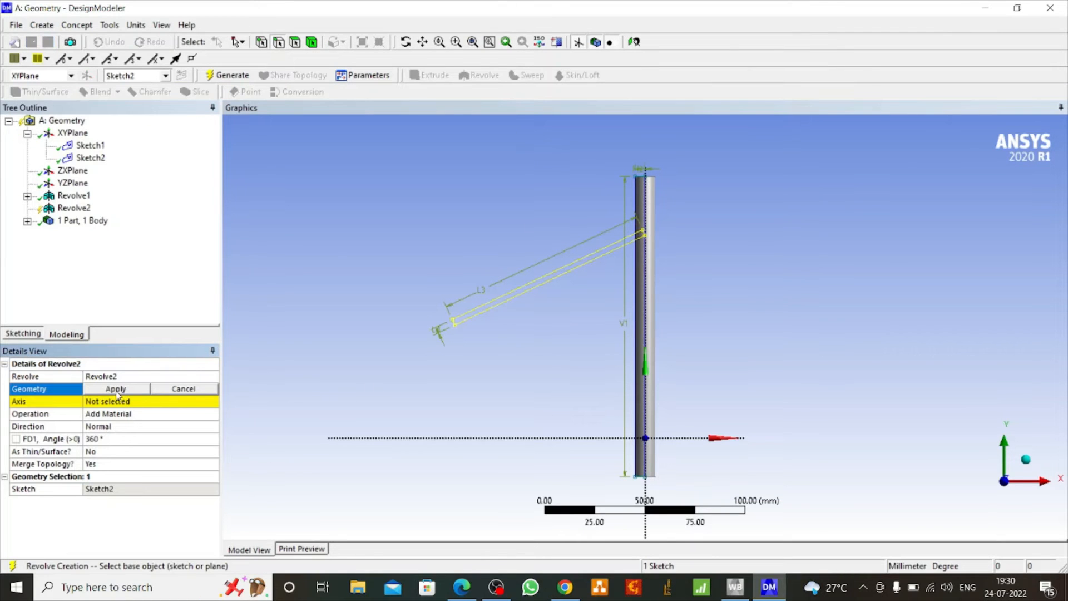
{"action": "left_click", "coordinate": [117, 390]}
{"action": "left_click", "coordinate": [99, 401]}
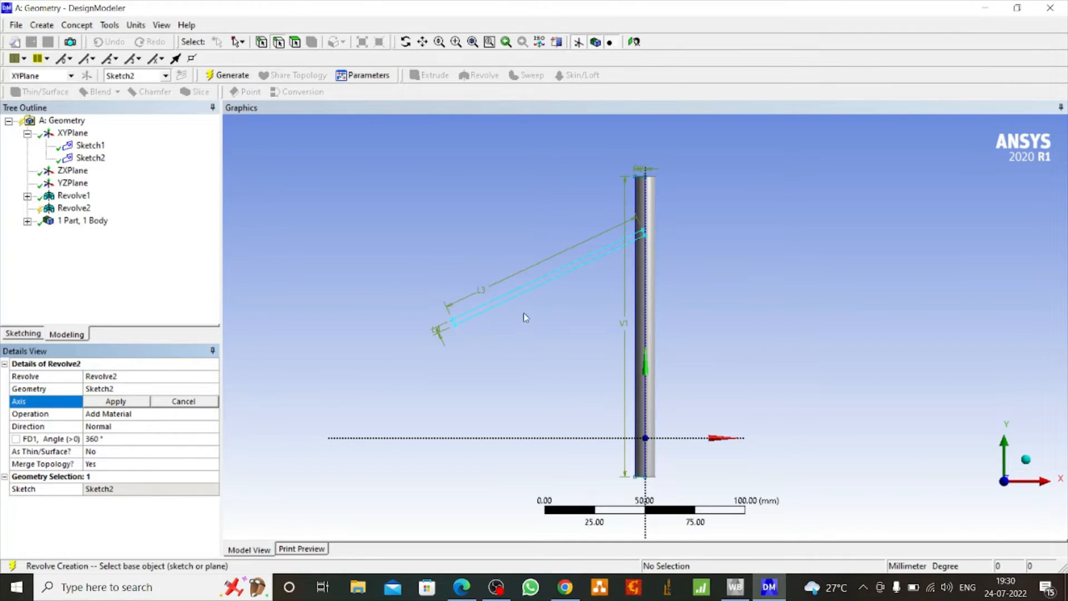
{"action": "left_click", "coordinate": [499, 305]}
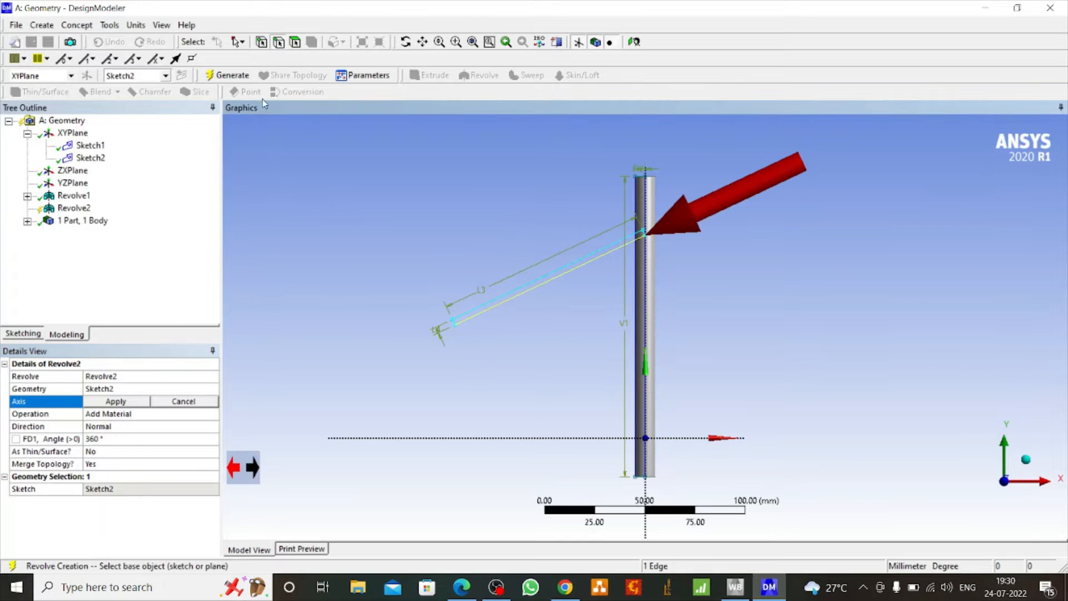
{"action": "left_click", "coordinate": [103, 406]}
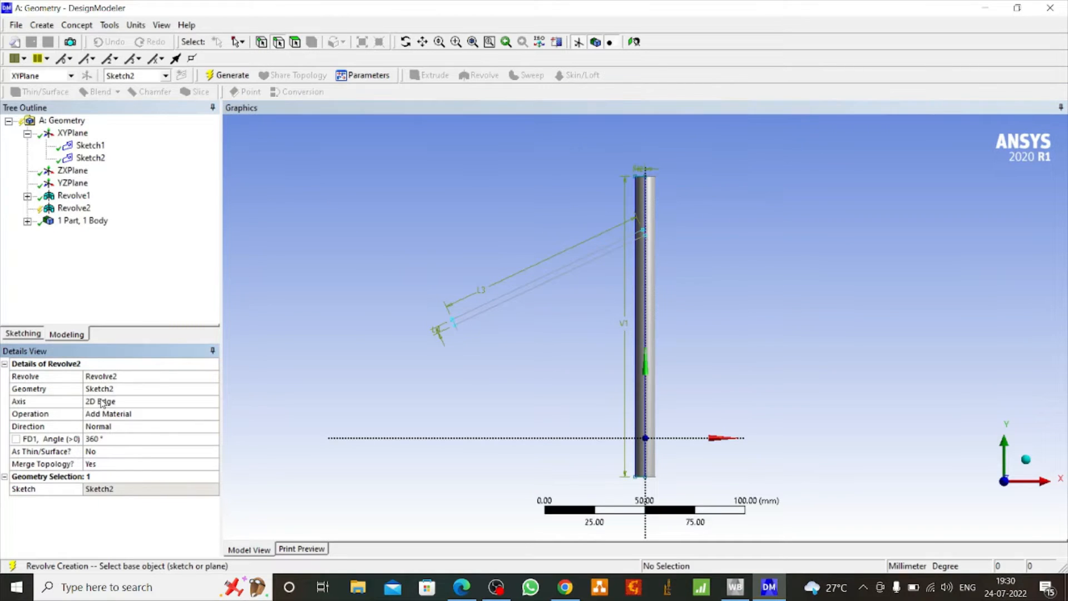
{"action": "left_click", "coordinate": [245, 78]}
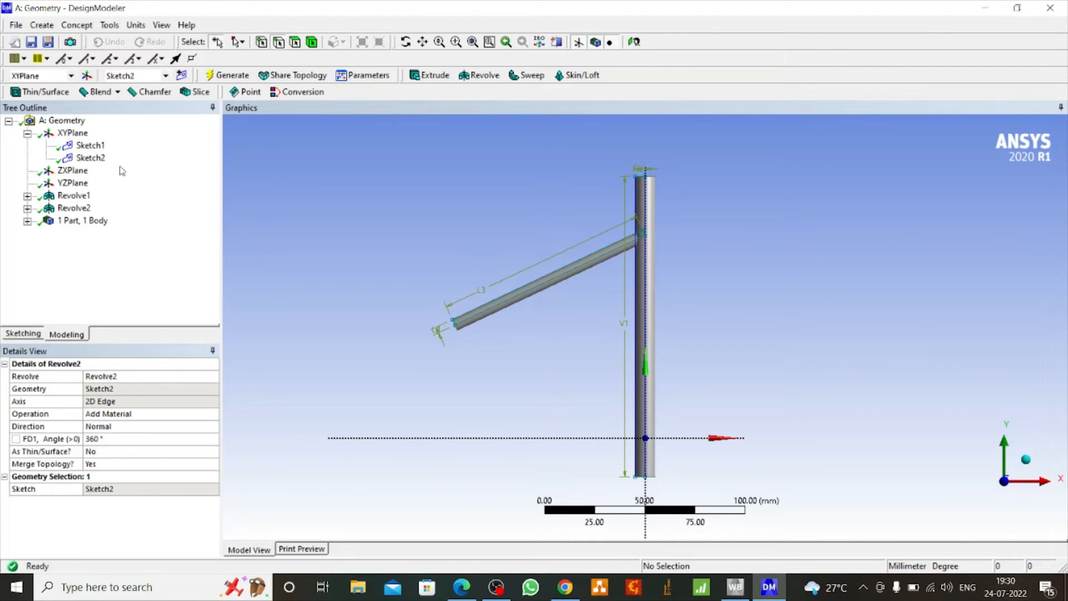
Create a third sketch on the XY plane and draw a three-point rectangle, about 92 by 6 mm, sloping down-right from the cylinder's axis
{"action": "left_click", "coordinate": [73, 133]}
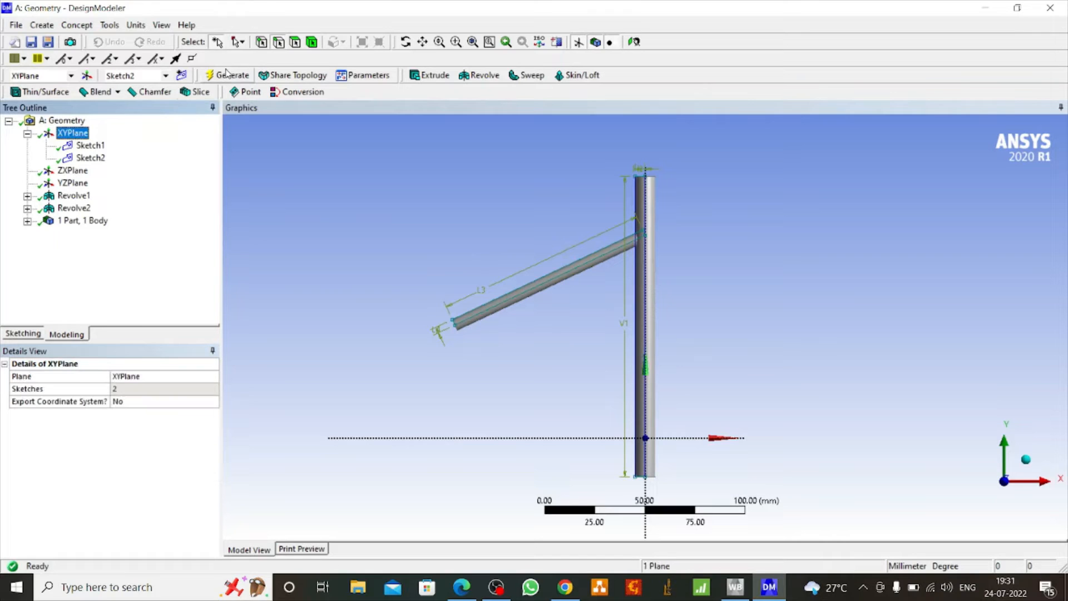
{"action": "left_click", "coordinate": [181, 76]}
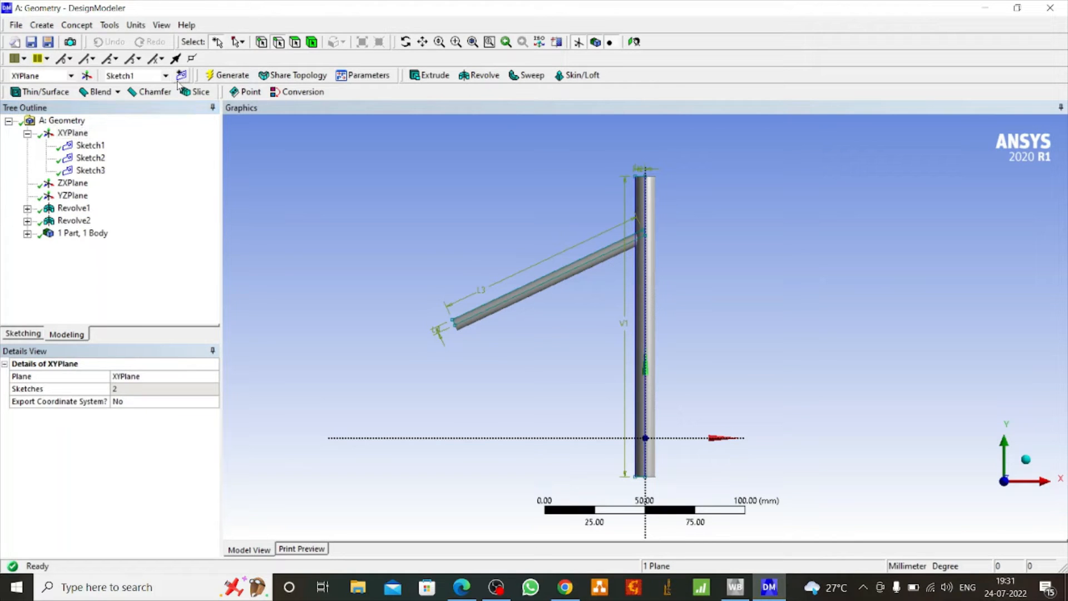
{"action": "left_click", "coordinate": [23, 334]}
{"action": "left_click", "coordinate": [58, 214]}
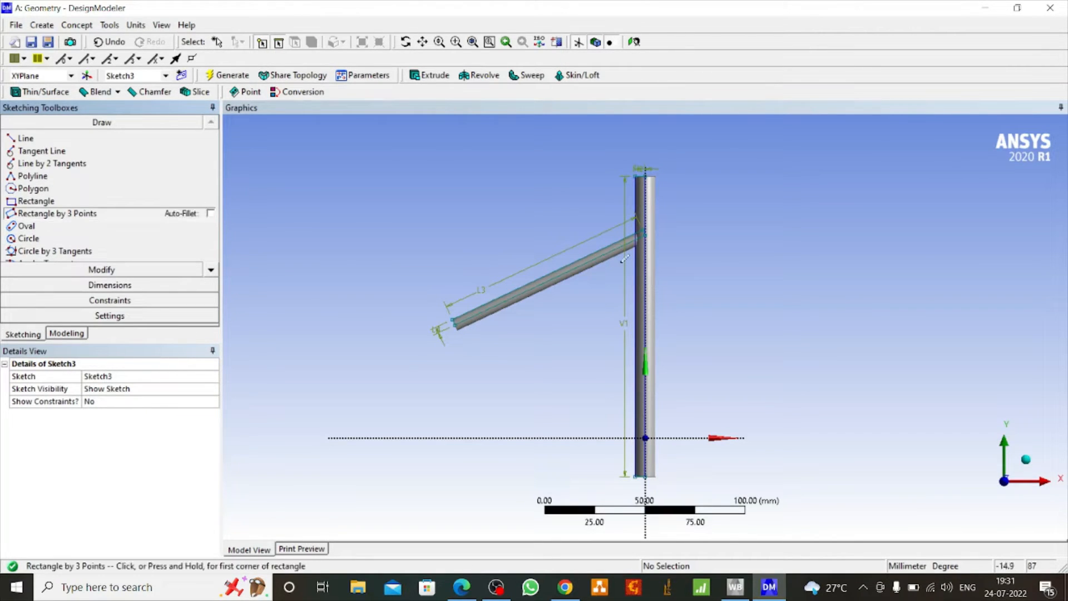
{"action": "left_click", "coordinate": [645, 272]}
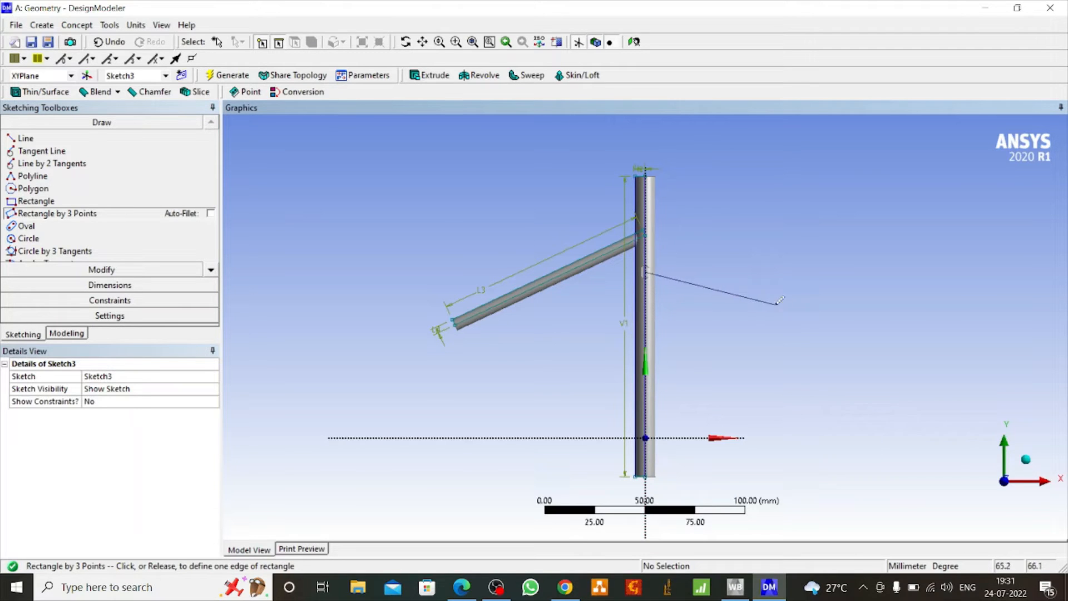
{"action": "left_click", "coordinate": [824, 322]}
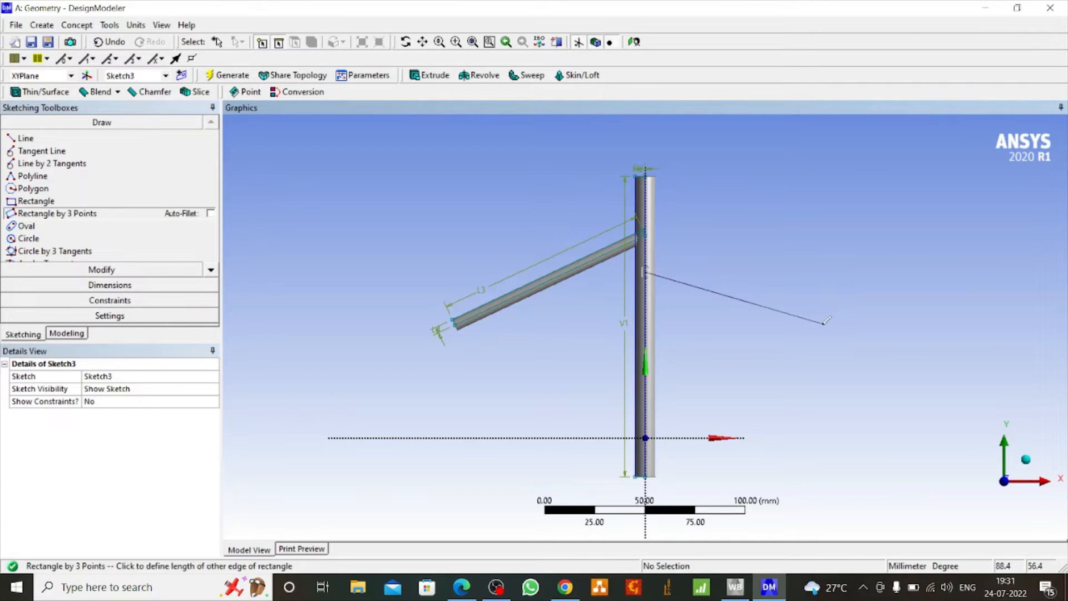
{"action": "left_click", "coordinate": [830, 310]}
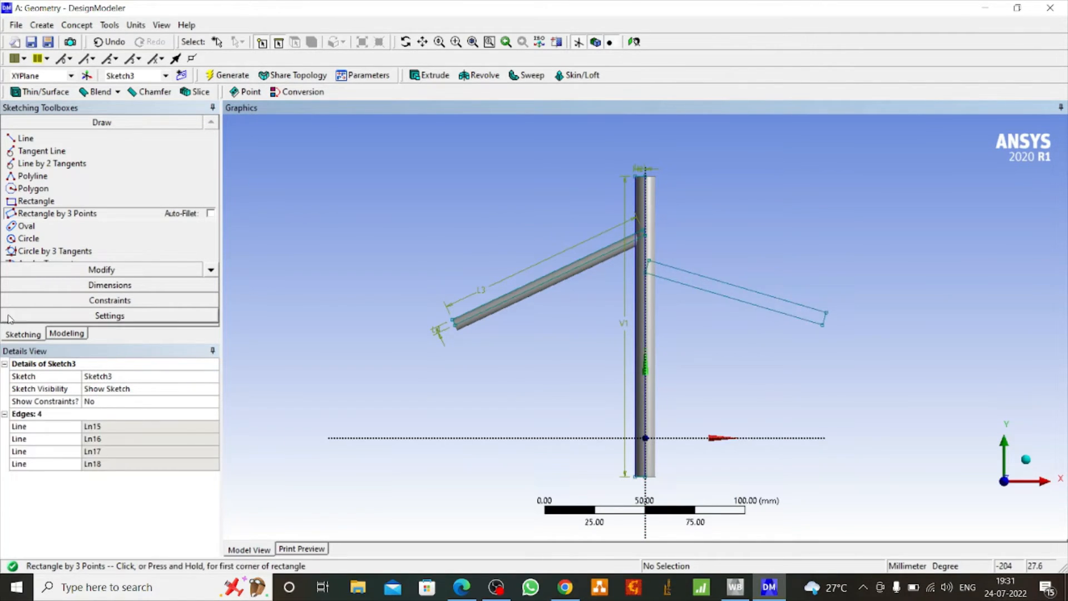
Dimension the right-hand rectangle's upper long edge and its outer short edge
{"action": "left_click", "coordinate": [110, 285]}
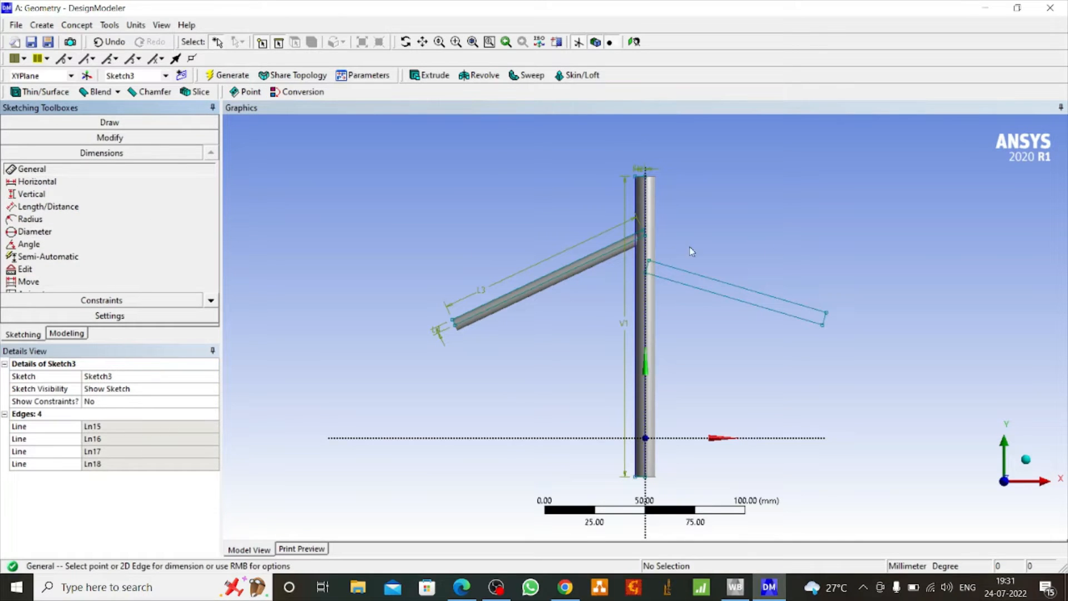
{"action": "left_click", "coordinate": [773, 297]}
{"action": "left_click", "coordinate": [772, 287]}
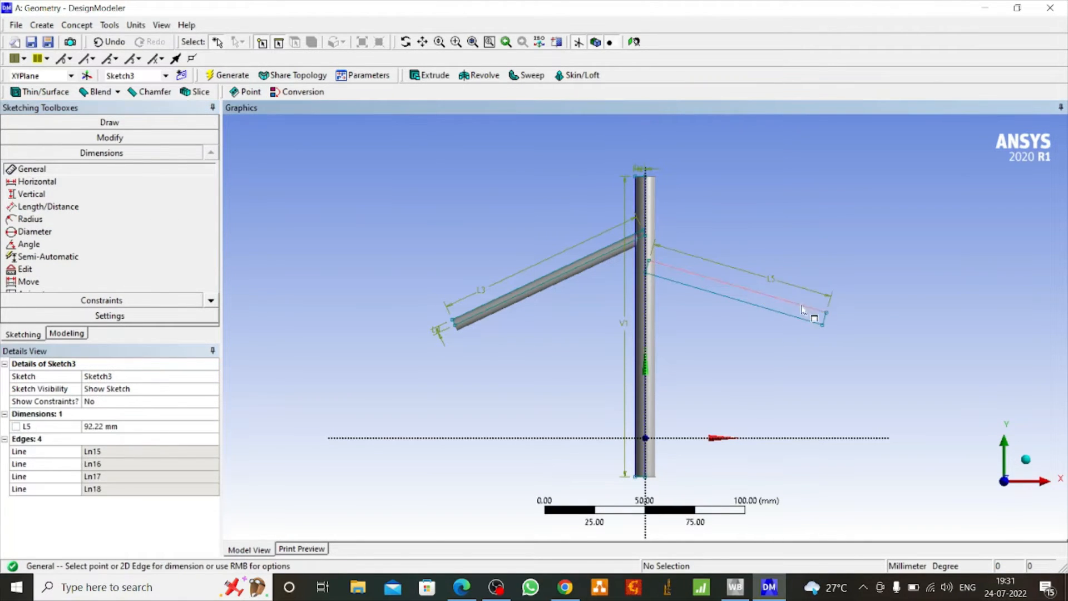
{"action": "left_click", "coordinate": [837, 328]}
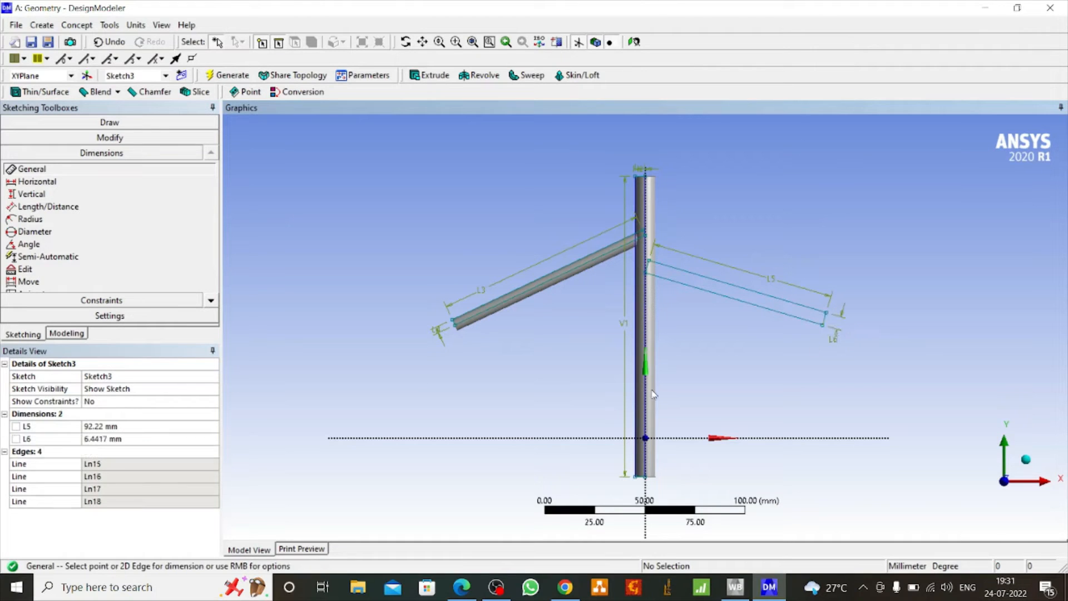
Set the right-hand rectangle's length to 80 mm and its width to 3.5 mm
{"action": "left_click", "coordinate": [94, 426]}
{"action": "type", "text": "9"}
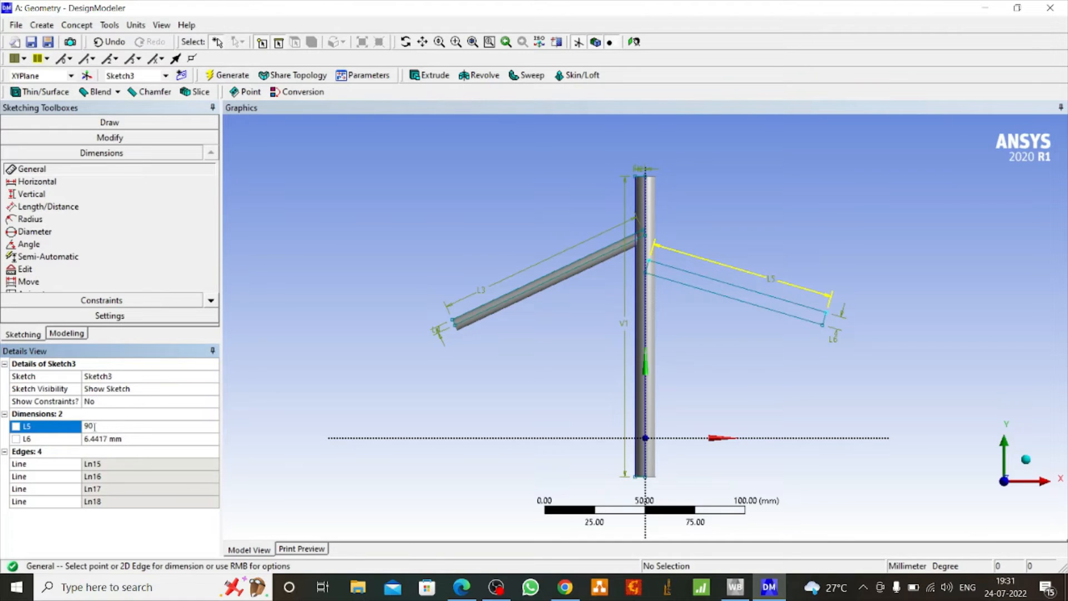
{"action": "type", "text": "0"}
{"action": "left_click", "coordinate": [115, 438]}
{"action": "type", "text": "3"}
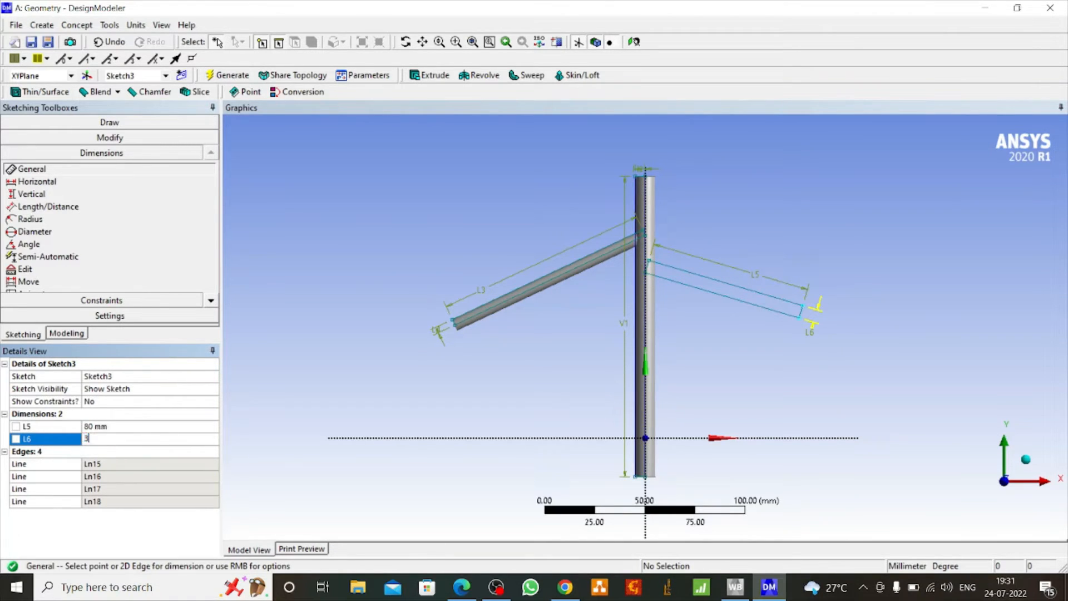
{"action": "type", "text": ".5"}
{"action": "key", "text": "Return"}
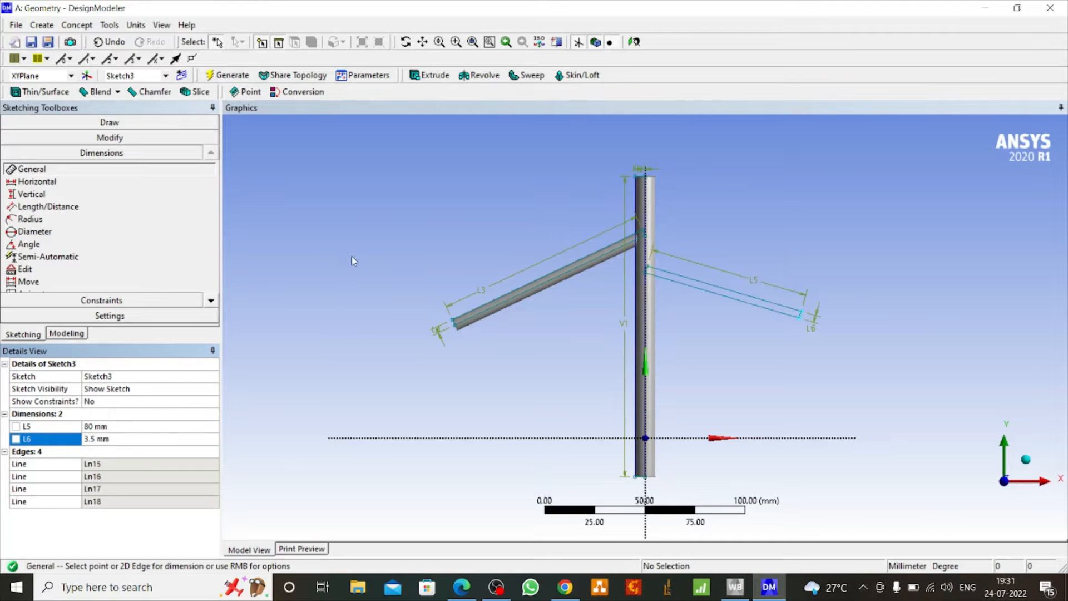
Revolve the right-hand rectangle 360° around its upper long edge as added material to generate the right branch
{"action": "left_click", "coordinate": [483, 78]}
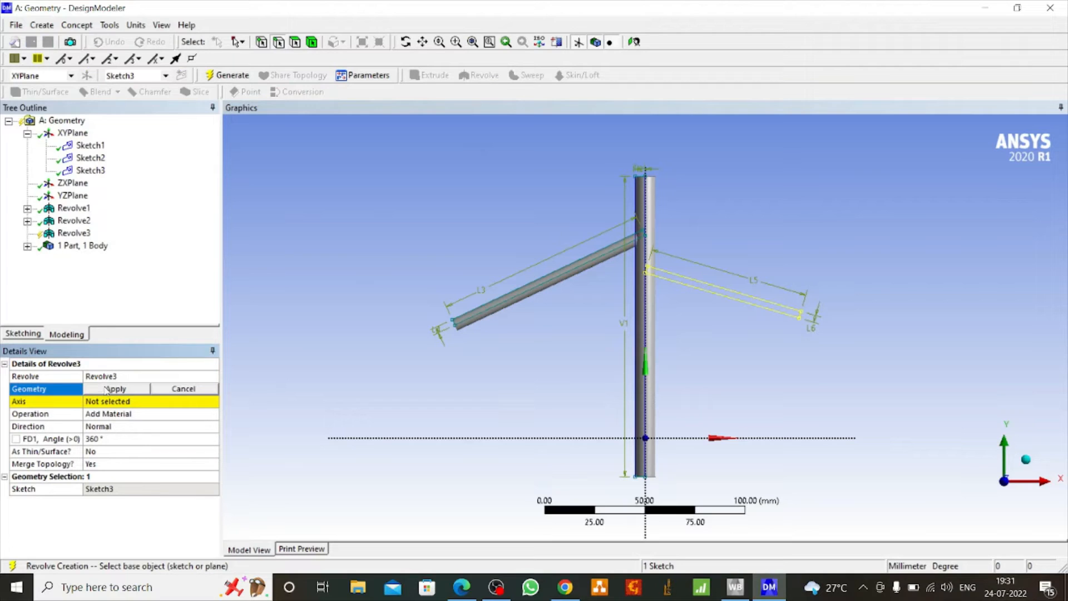
{"action": "left_click", "coordinate": [107, 390]}
{"action": "left_click", "coordinate": [100, 403]}
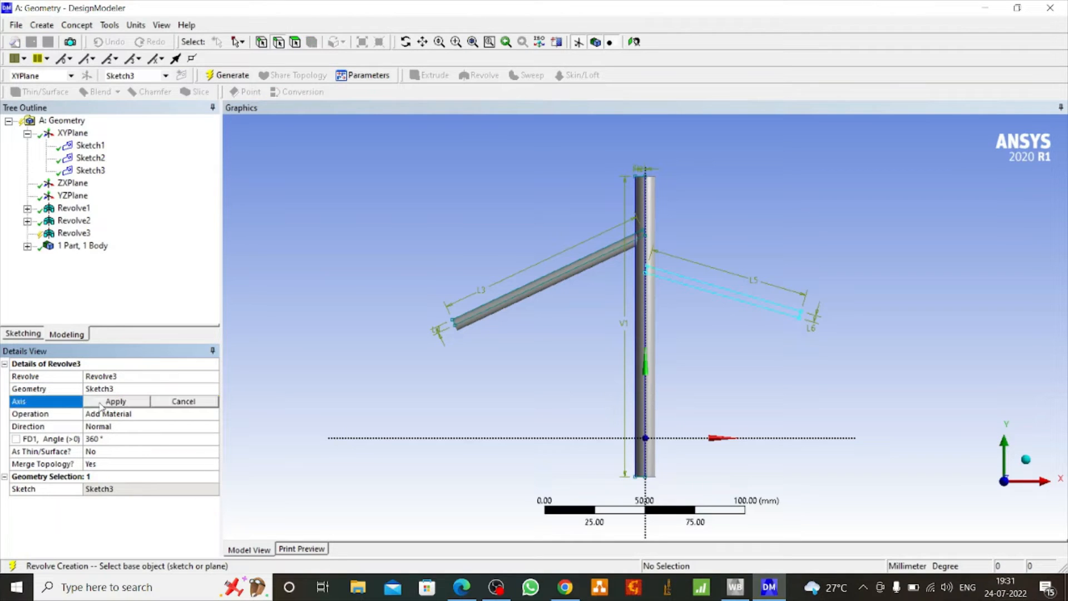
{"action": "left_click", "coordinate": [712, 287]}
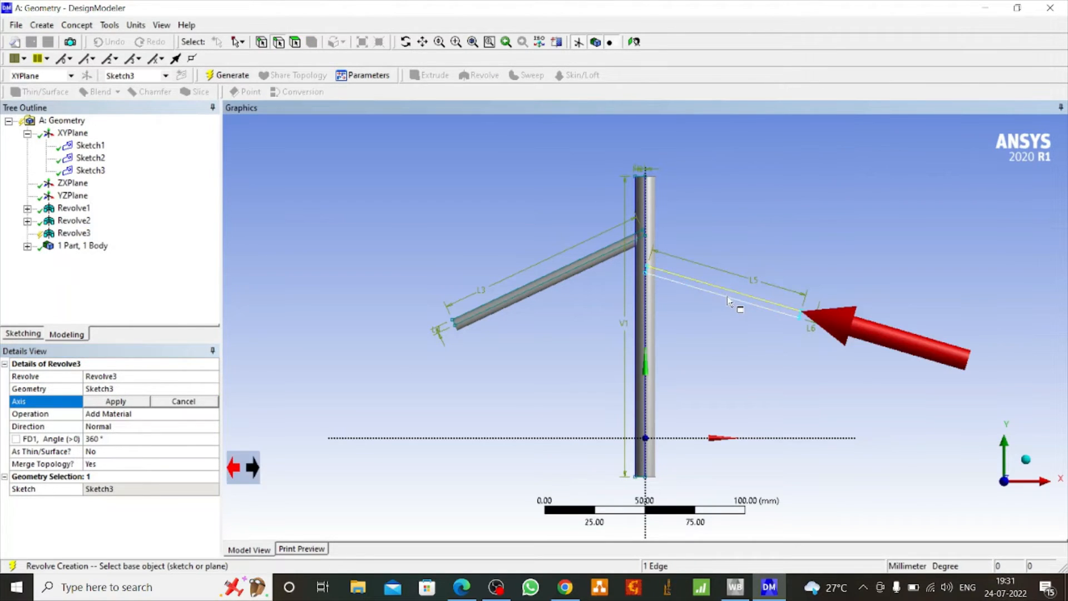
{"action": "left_click", "coordinate": [109, 402]}
{"action": "left_click", "coordinate": [240, 77]}
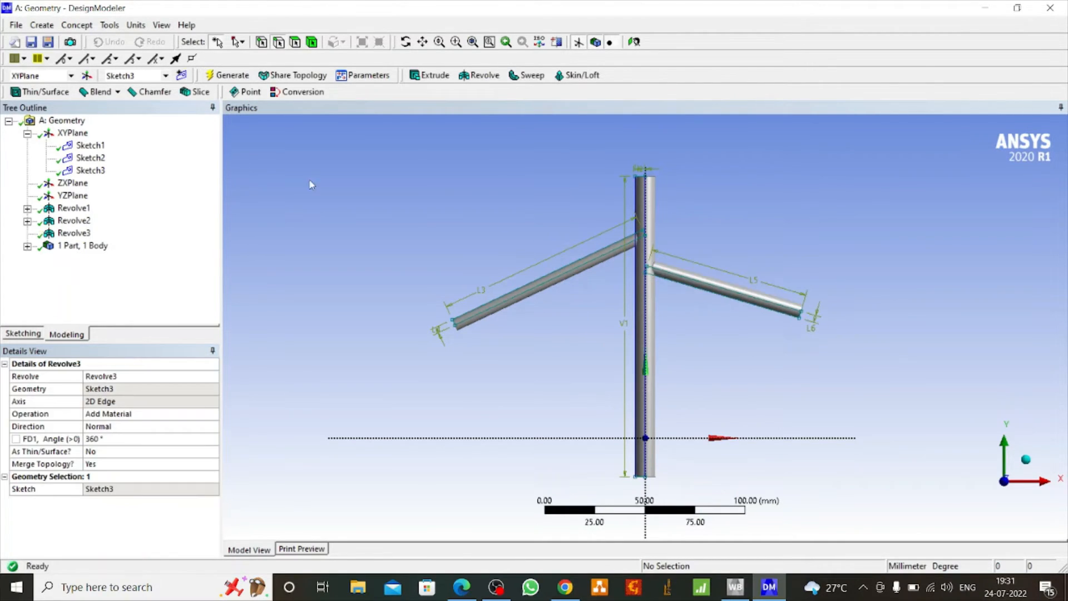
Create a fourth sketch on the XY plane
{"action": "left_click", "coordinate": [72, 133]}
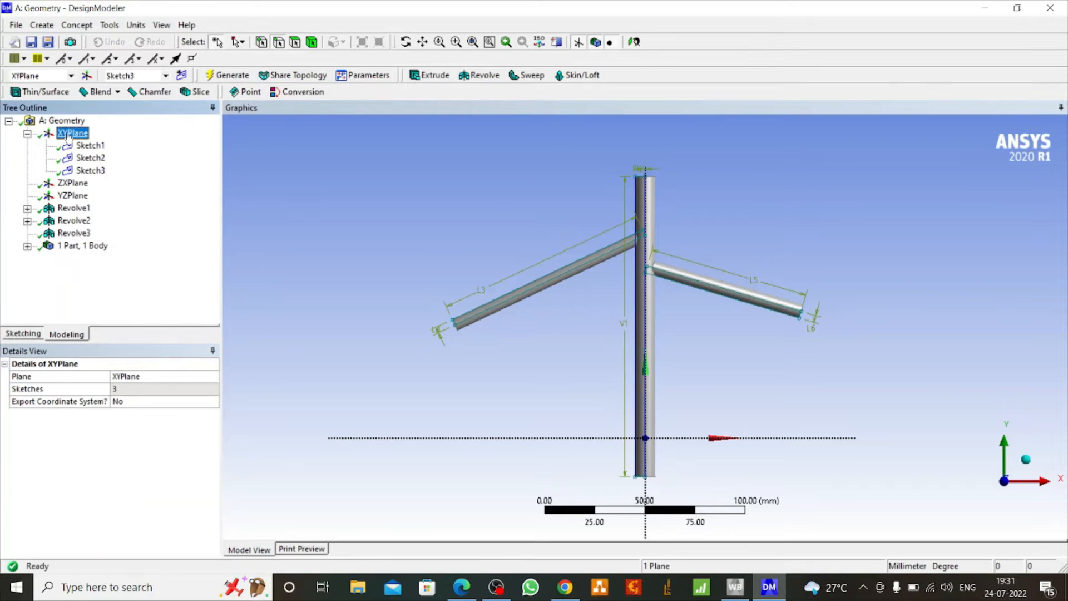
{"action": "left_click", "coordinate": [180, 76]}
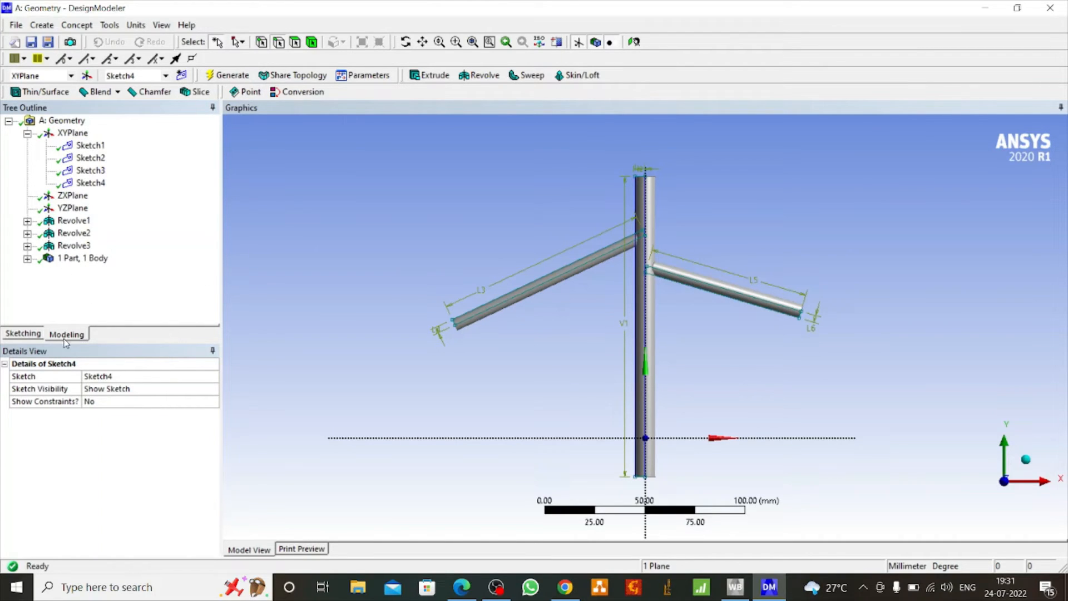
{"action": "left_click", "coordinate": [21, 334]}
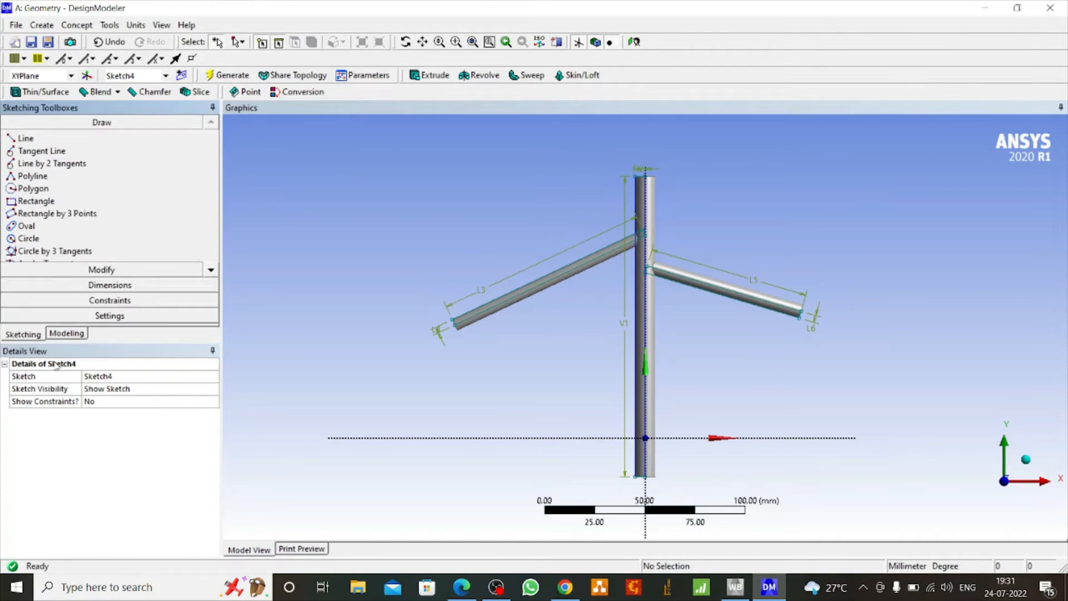
{"action": "left_click", "coordinate": [58, 214]}
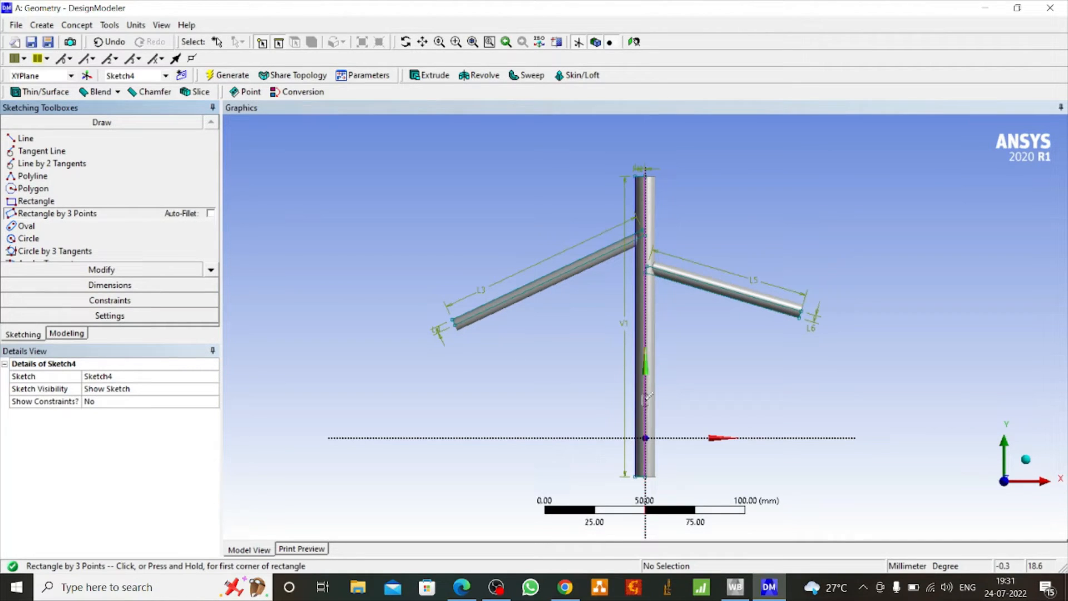
{"action": "left_click", "coordinate": [611, 407]}
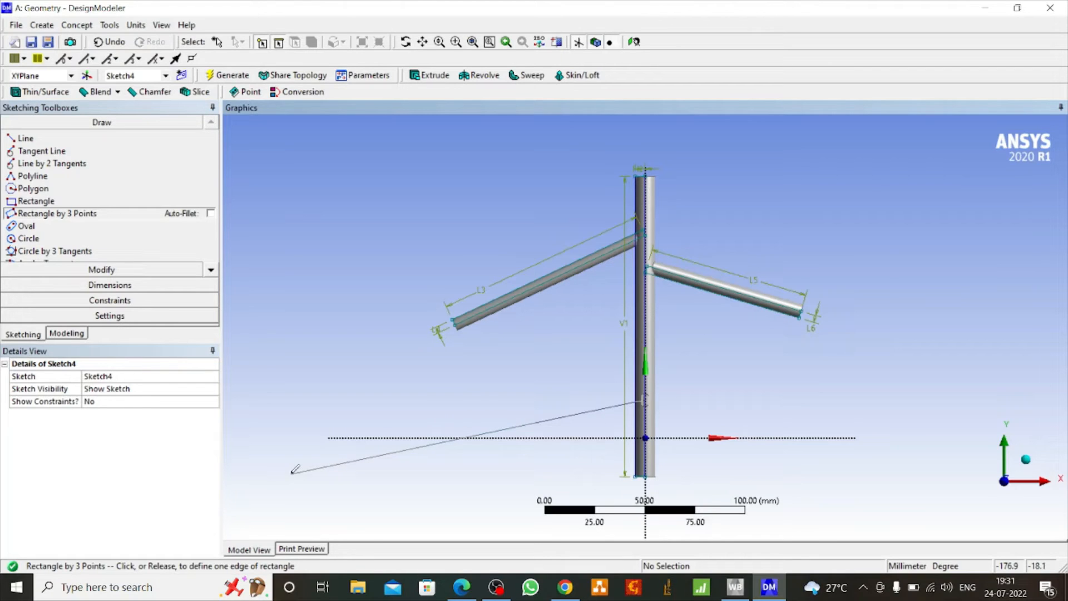
{"action": "left_click", "coordinate": [323, 468]}
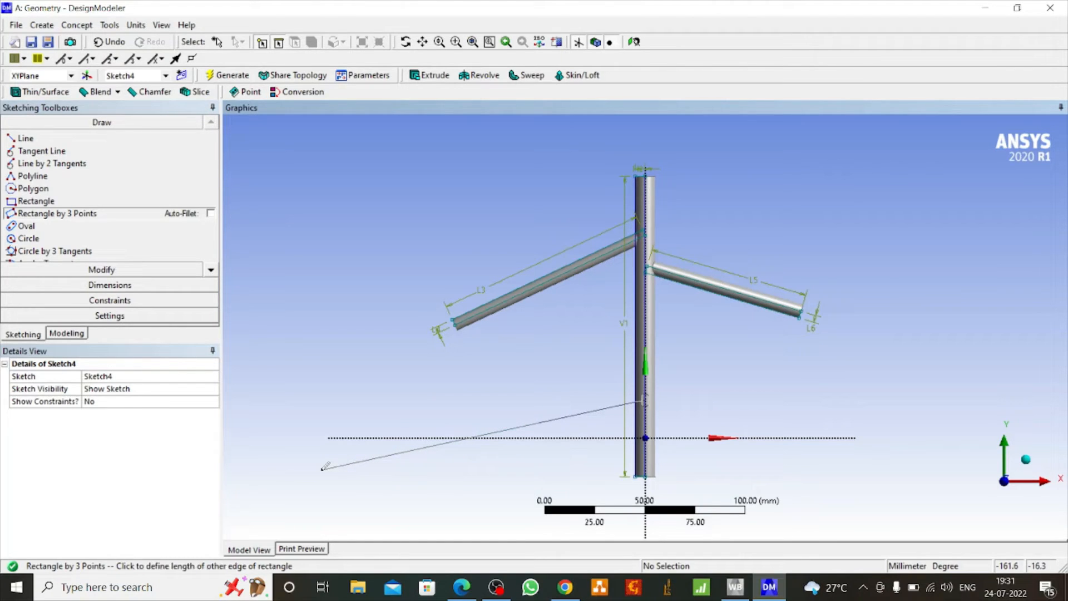
{"action": "left_click", "coordinate": [320, 458]}
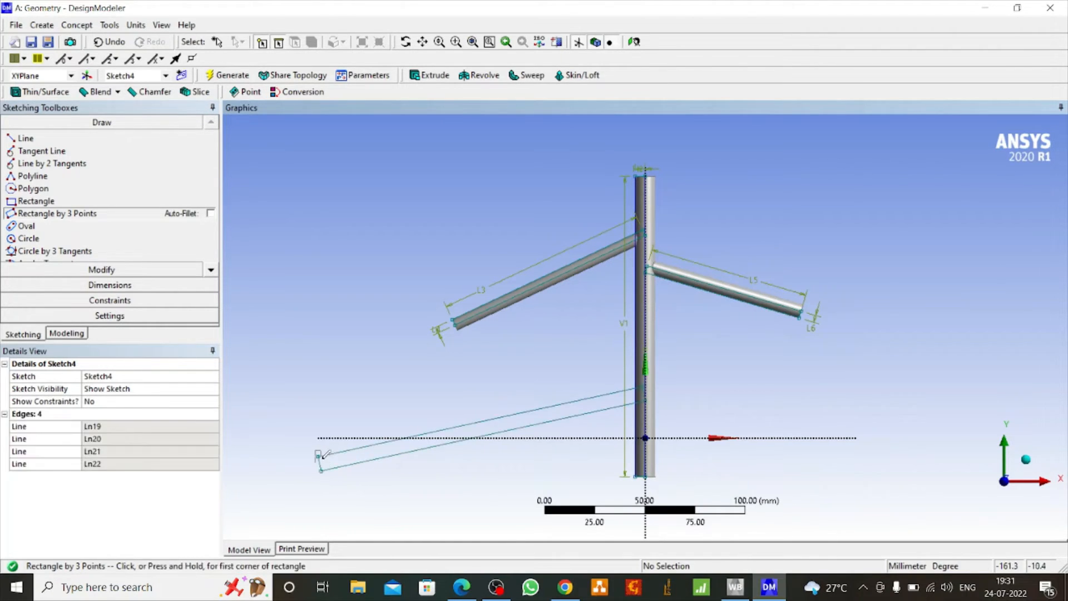
{"action": "key", "text": "ctrl+x"}
{"action": "key", "text": "ctrl+z"}
{"action": "left_click", "coordinate": [102, 285]}
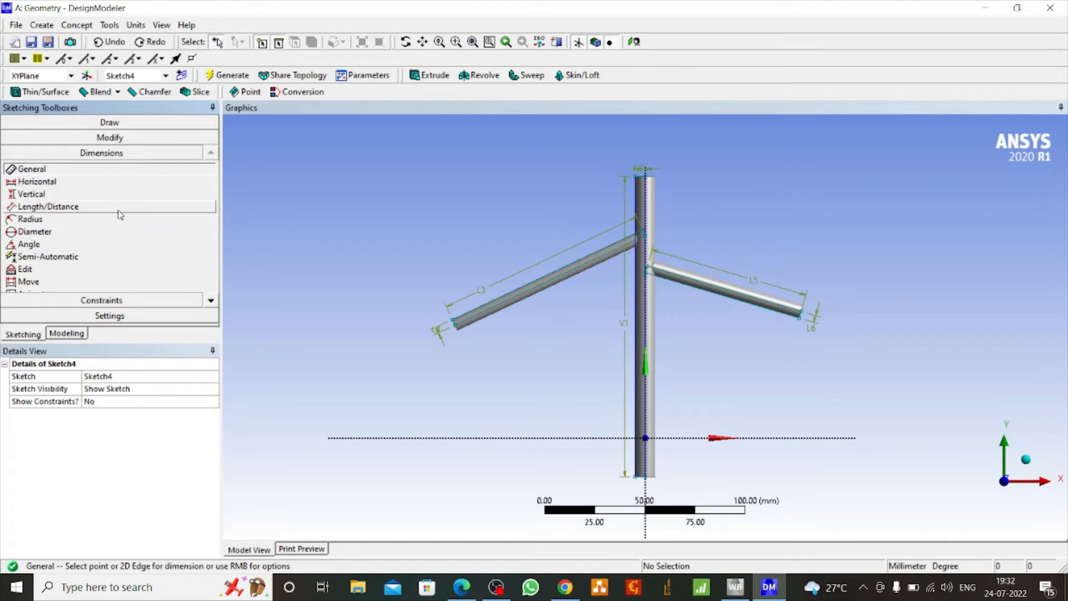
Sketch a three-point rectangle about 106 mm long and 8 mm wide, sloping down to the left from the cylinder's lower part
{"action": "left_click", "coordinate": [114, 123]}
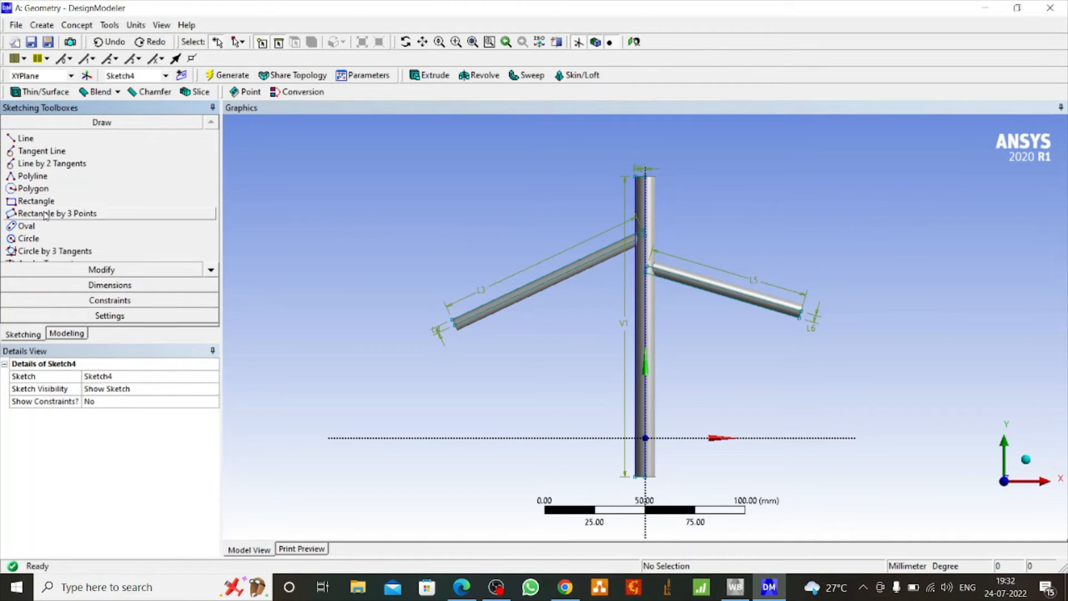
{"action": "left_click", "coordinate": [46, 215]}
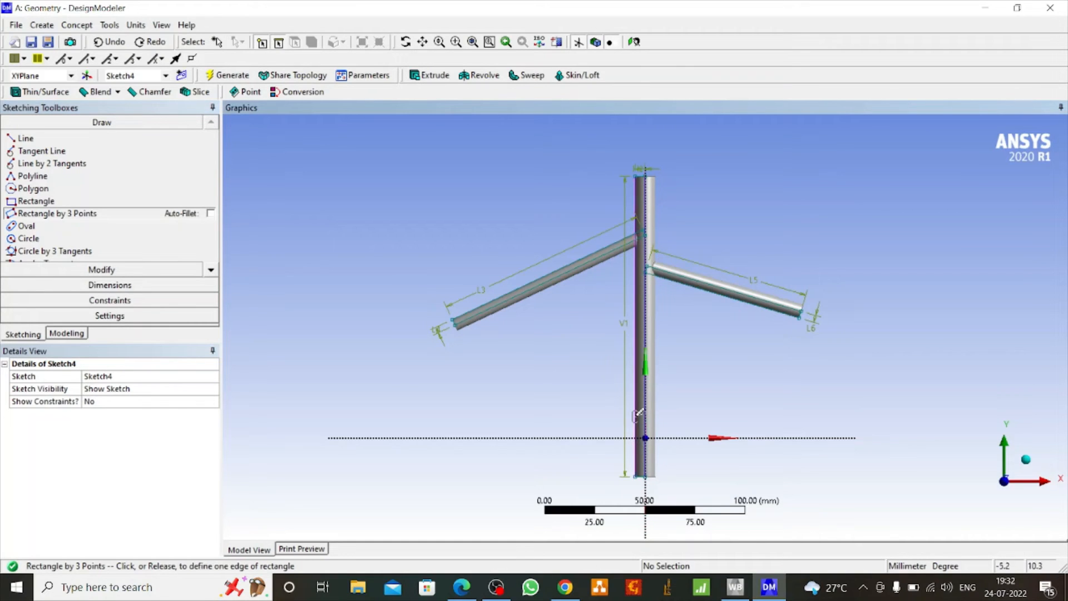
{"action": "left_click", "coordinate": [445, 477]}
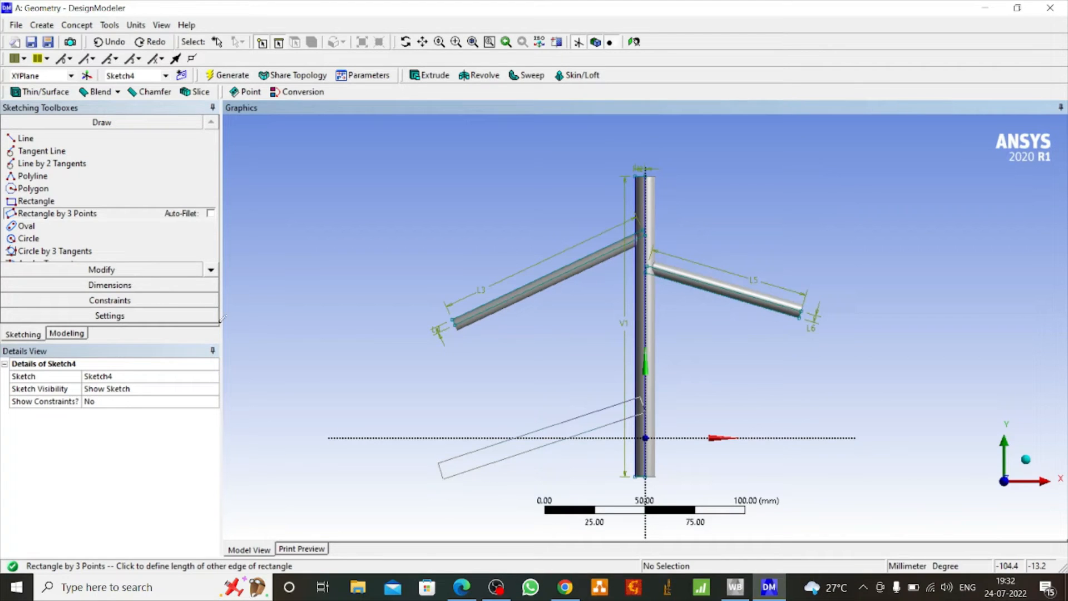
Dimension the lower-left rectangle's upper long edge and its outer short edge
{"action": "left_click", "coordinate": [134, 285]}
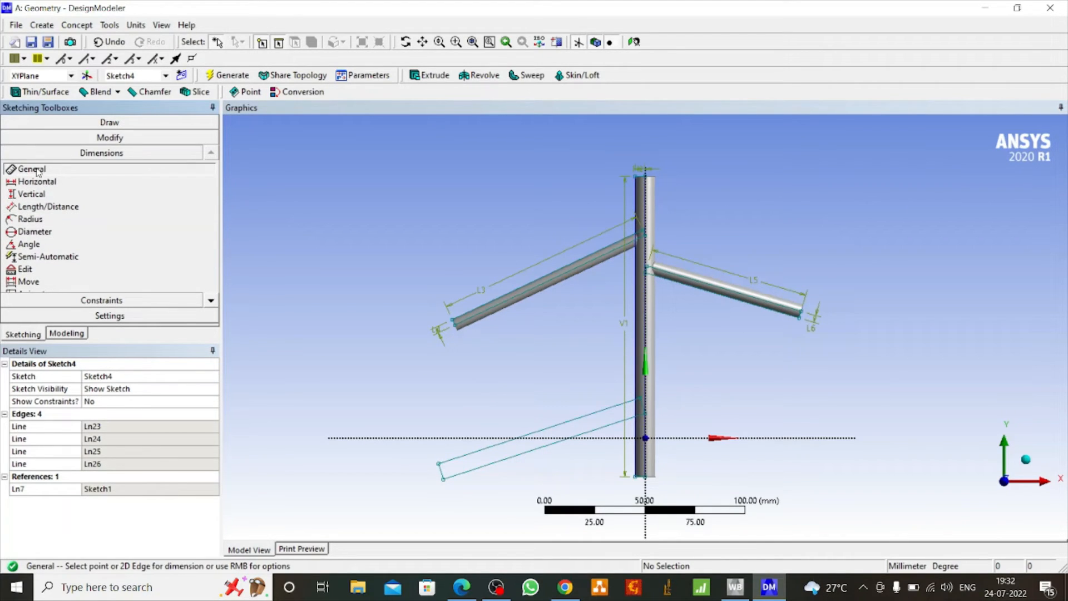
{"action": "left_click", "coordinate": [504, 454]}
{"action": "left_click", "coordinate": [454, 478]}
{"action": "left_click", "coordinate": [441, 472]}
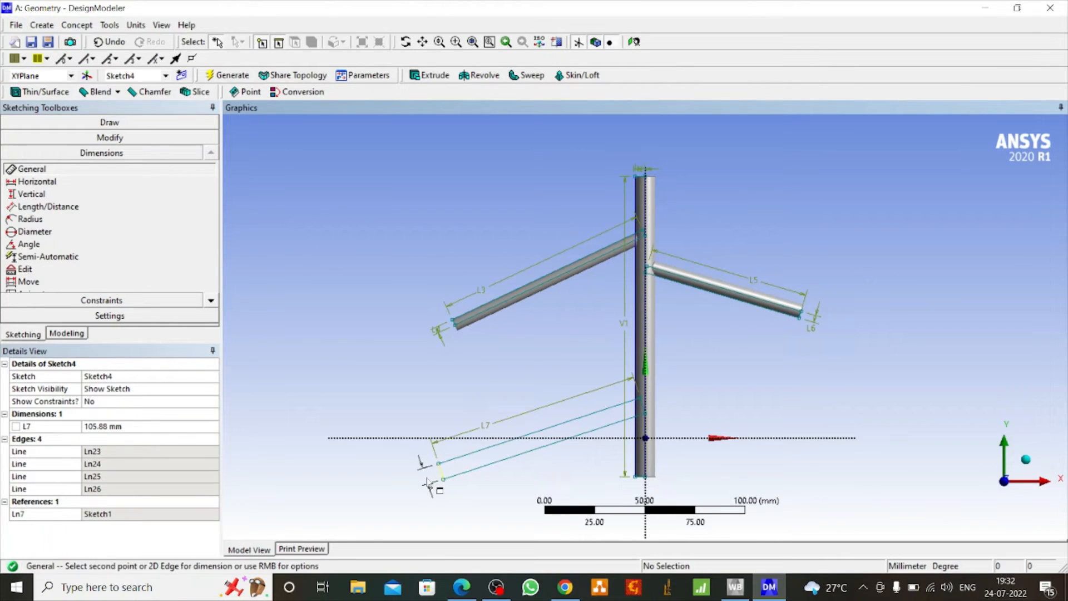
{"action": "left_click", "coordinate": [426, 480]}
Set the lower-left rectangle's length to 60 mm and its width to 3 mm
{"action": "left_click", "coordinate": [118, 427]}
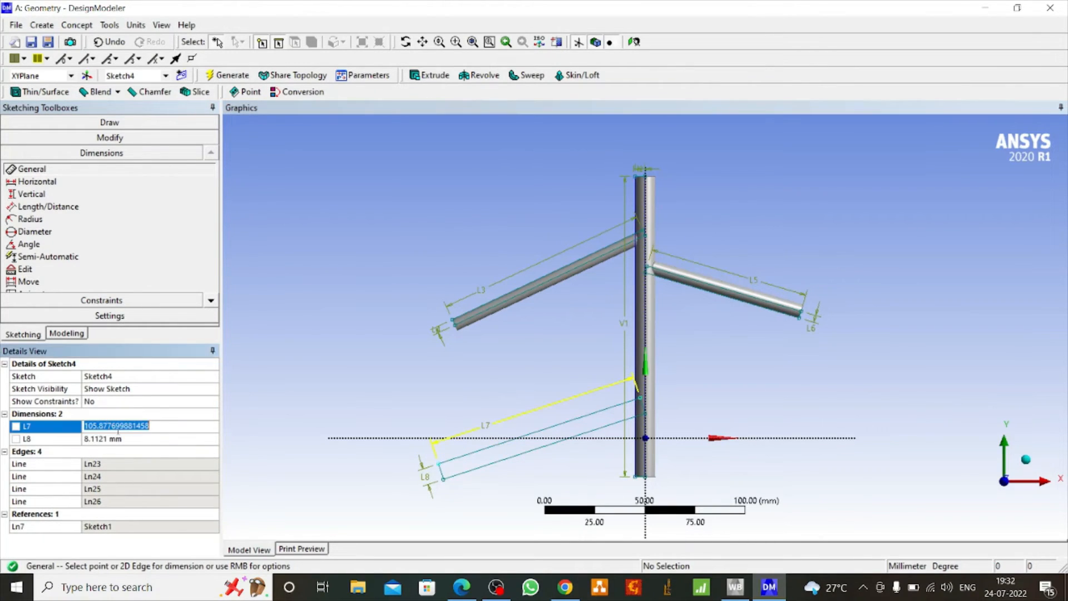
{"action": "type", "text": "60"}
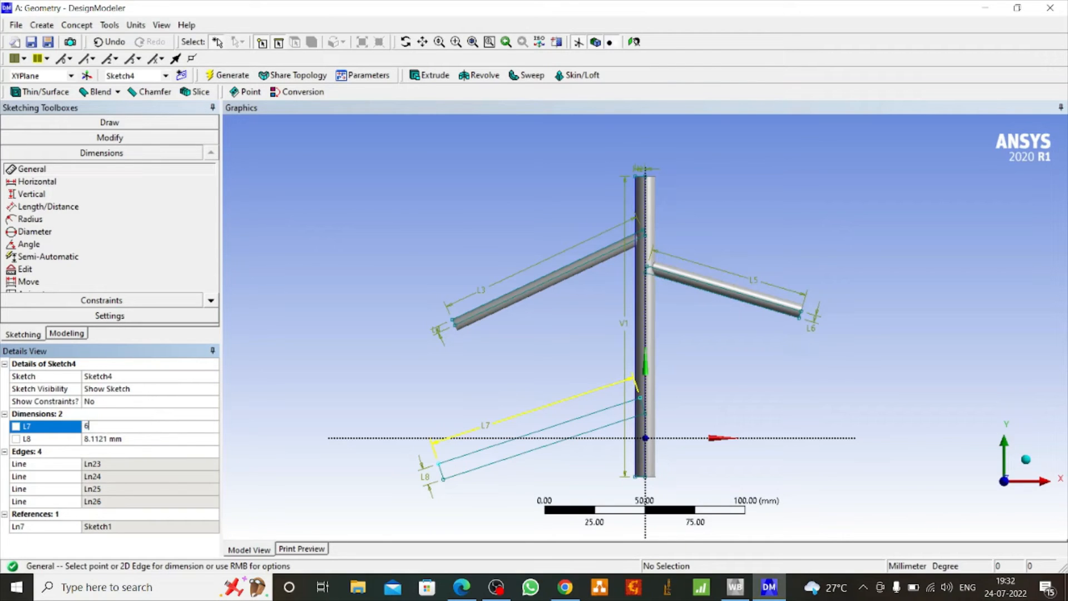
{"action": "left_click", "coordinate": [114, 440]}
{"action": "type", "text": "3"}
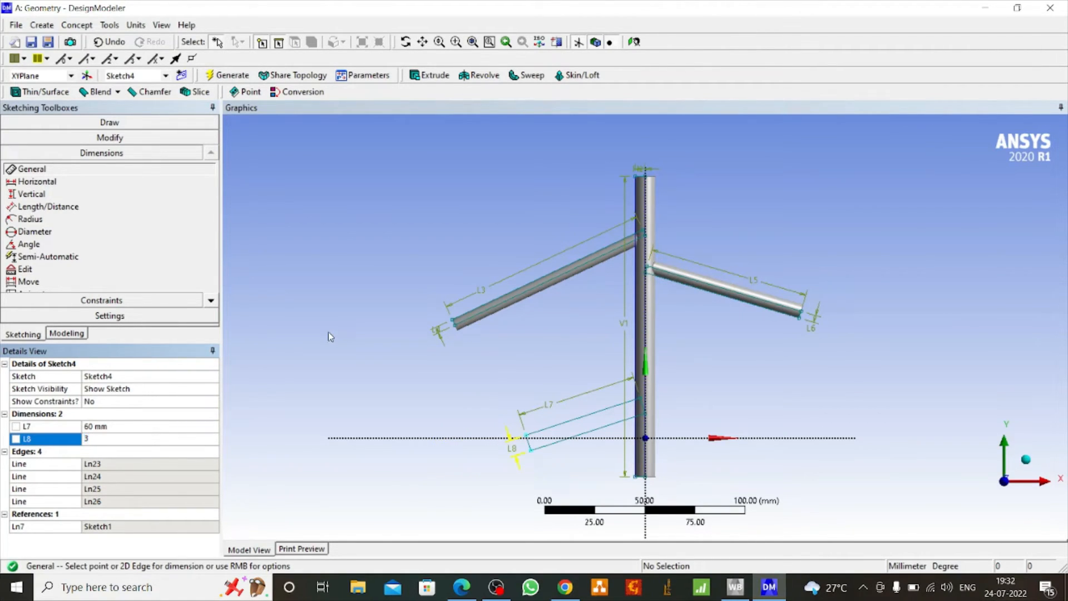
{"action": "left_click", "coordinate": [353, 324]}
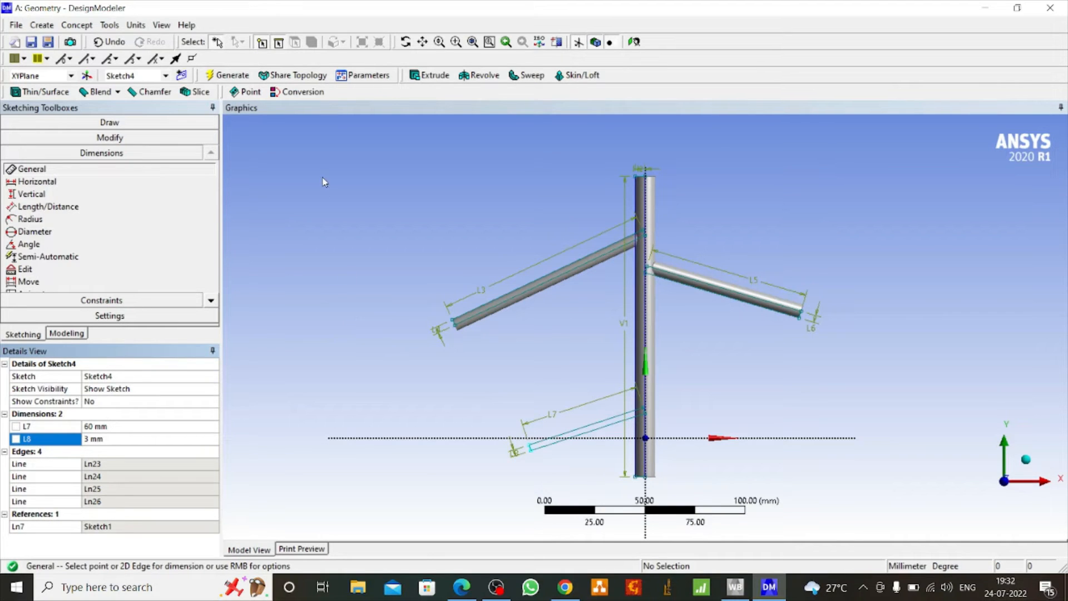
Revolve the lower-left rectangle 360° around its lower long edge as added material to generate the lower-left branch
{"action": "left_click", "coordinate": [487, 77]}
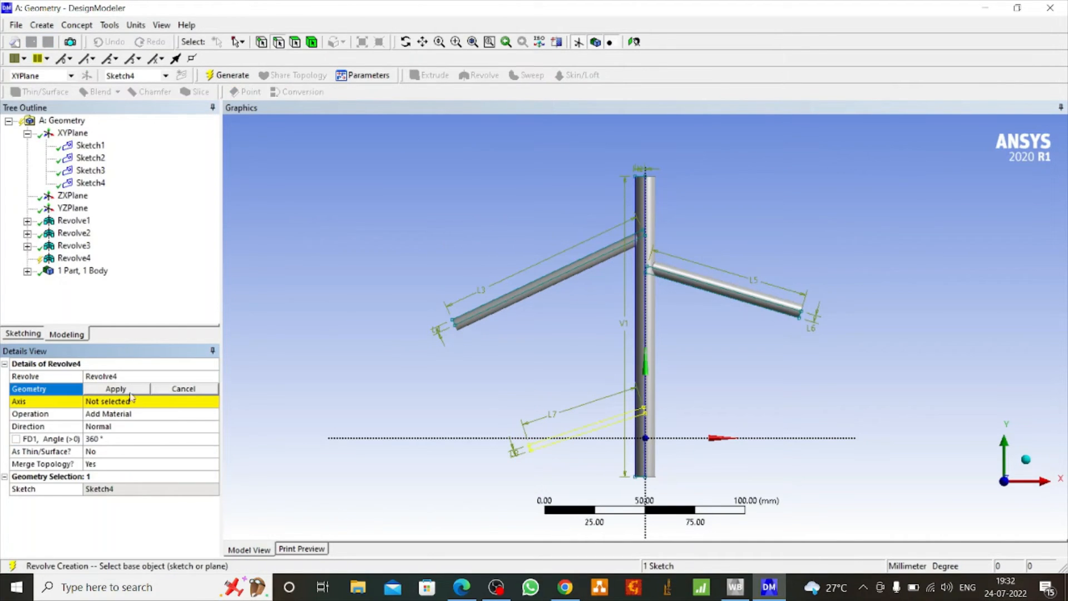
{"action": "left_click", "coordinate": [110, 388]}
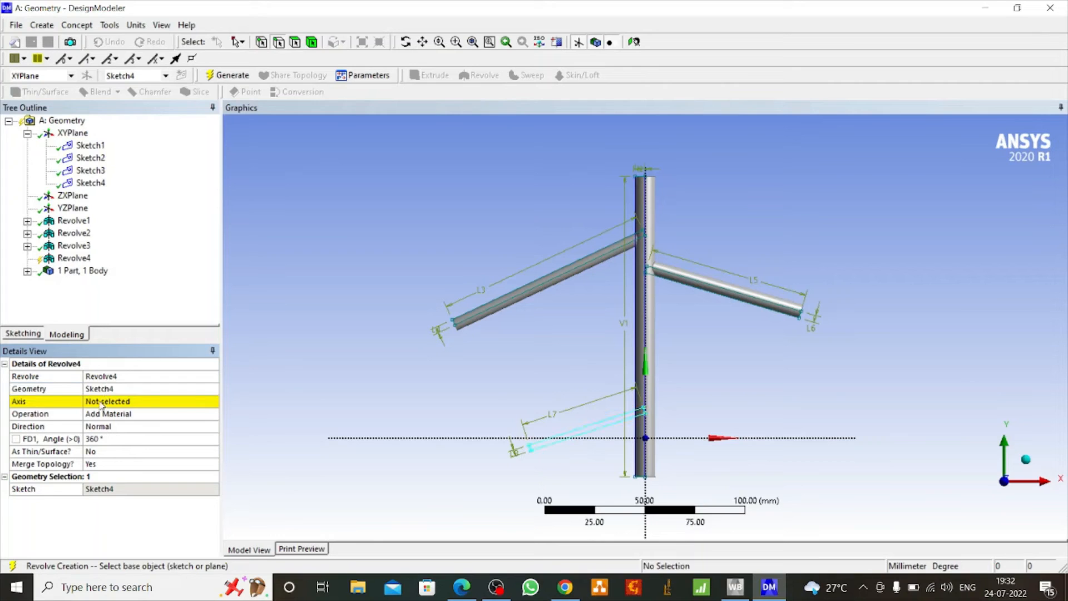
{"action": "left_click", "coordinate": [102, 402]}
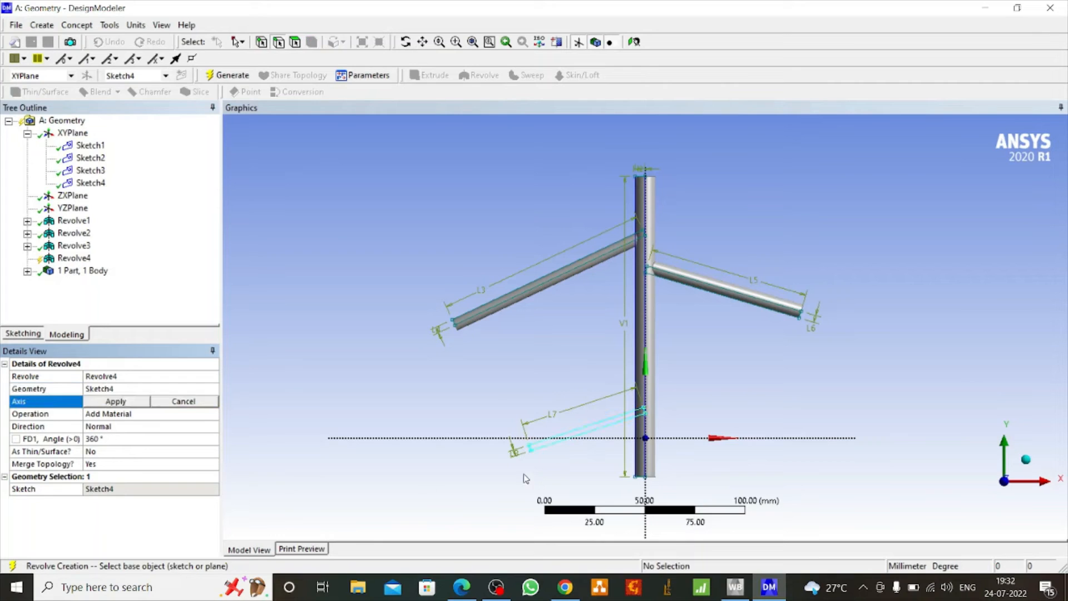
{"action": "left_click", "coordinate": [572, 440]}
{"action": "left_click", "coordinate": [108, 401]}
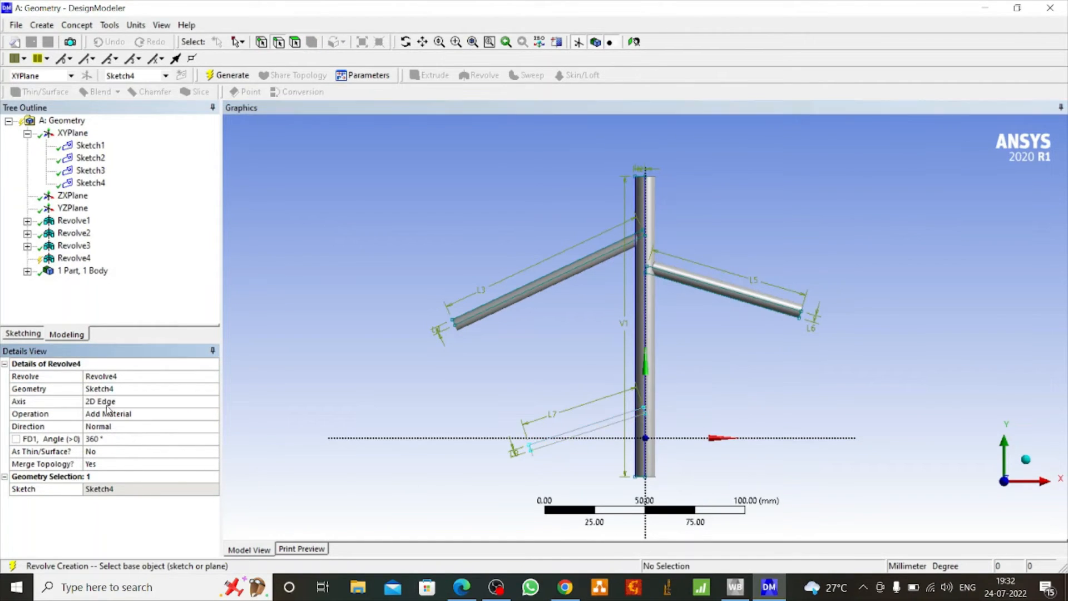
{"action": "left_click", "coordinate": [230, 75]}
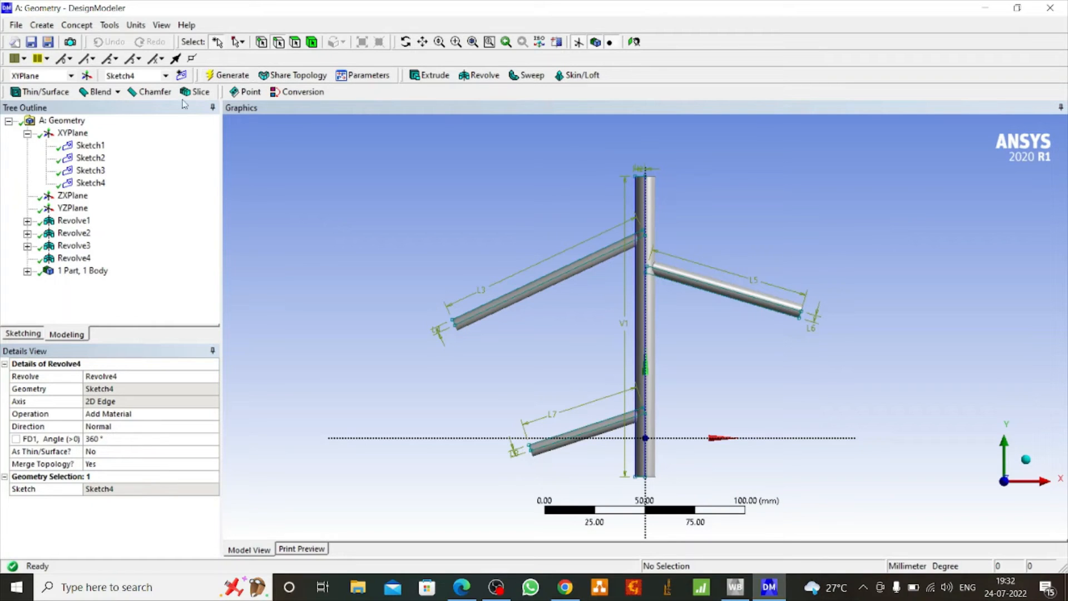
Create a fifth sketch on the XY plane
{"action": "left_click", "coordinate": [73, 133]}
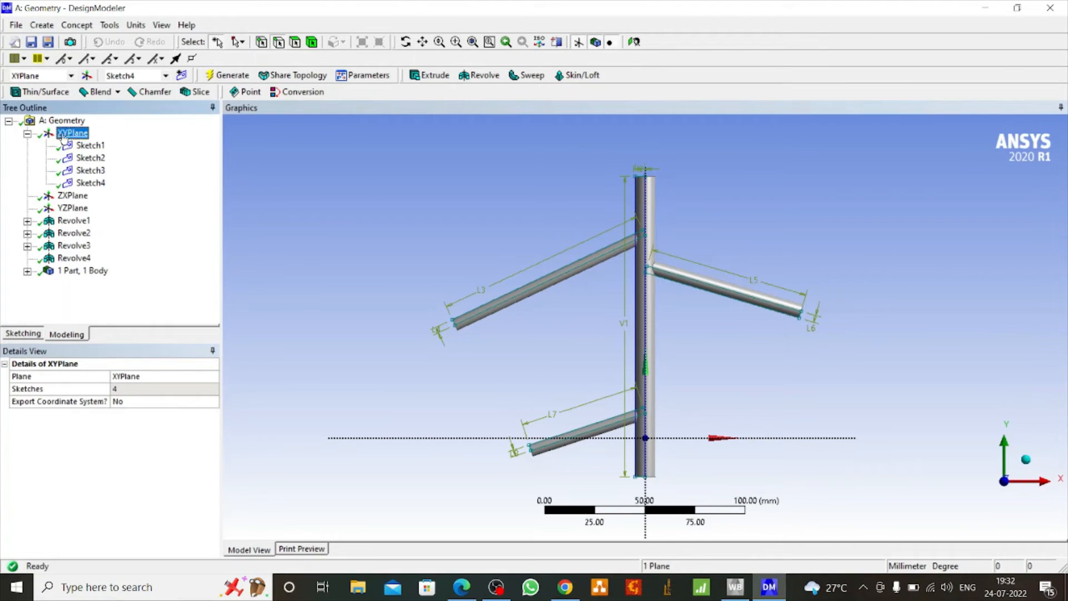
{"action": "left_click", "coordinate": [182, 77]}
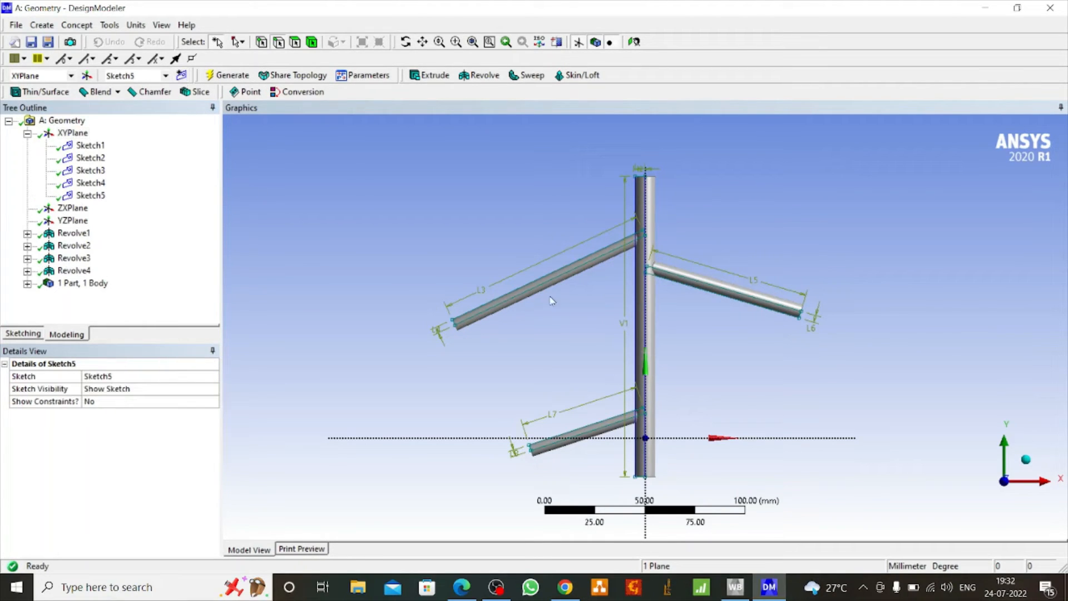
{"action": "left_click", "coordinate": [649, 452]}
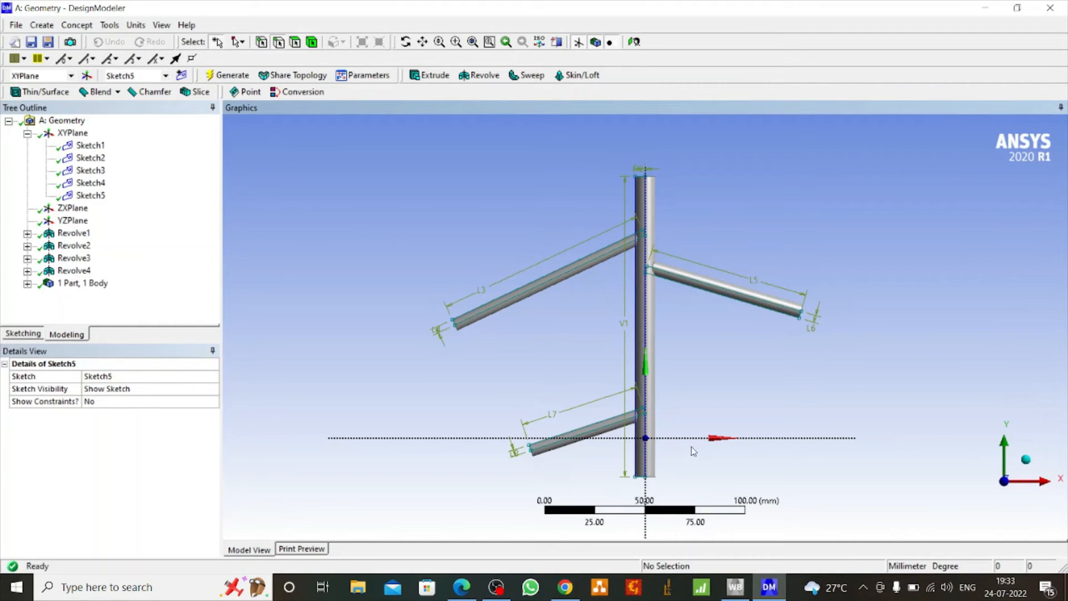
Sketch a narrow three-point rectangle about 109 mm long, sloping slightly down to the right from the cylinder's centreline just below the origin
{"action": "left_click", "coordinate": [23, 334]}
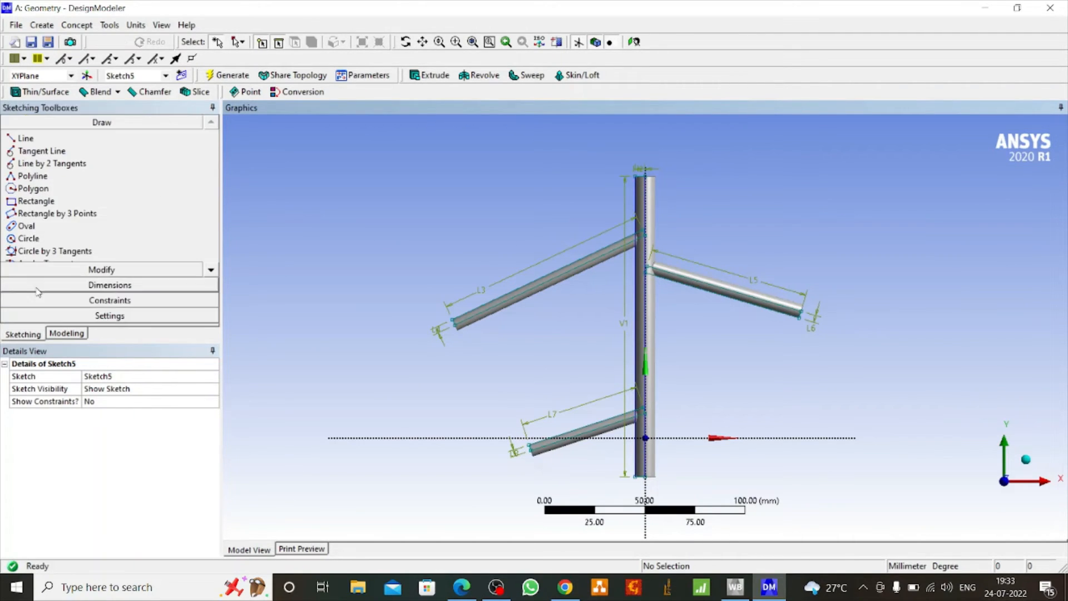
{"action": "left_click", "coordinate": [83, 213]}
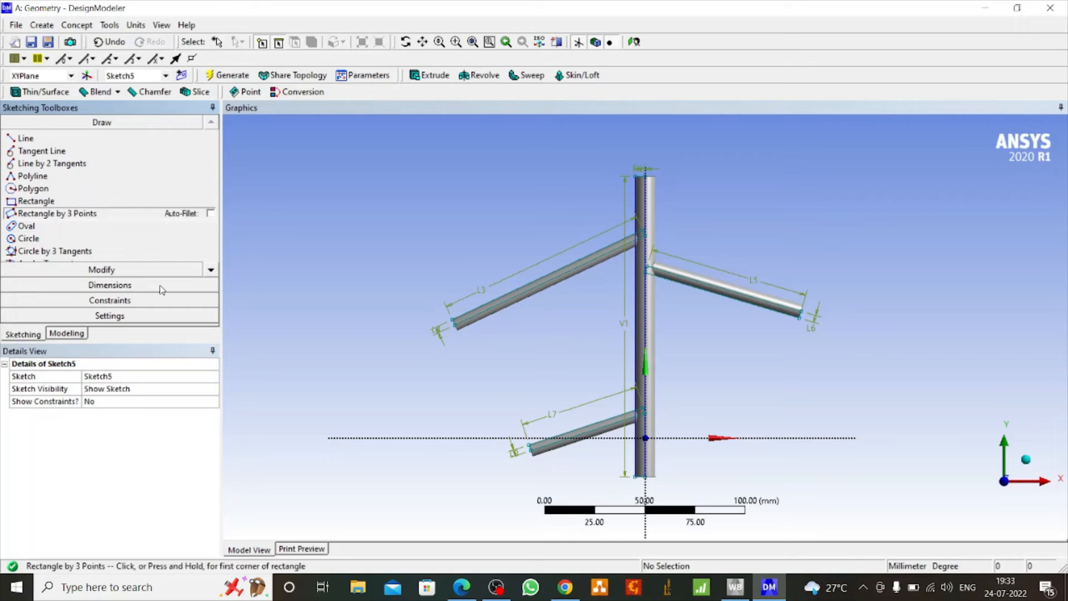
{"action": "left_click", "coordinate": [644, 455]}
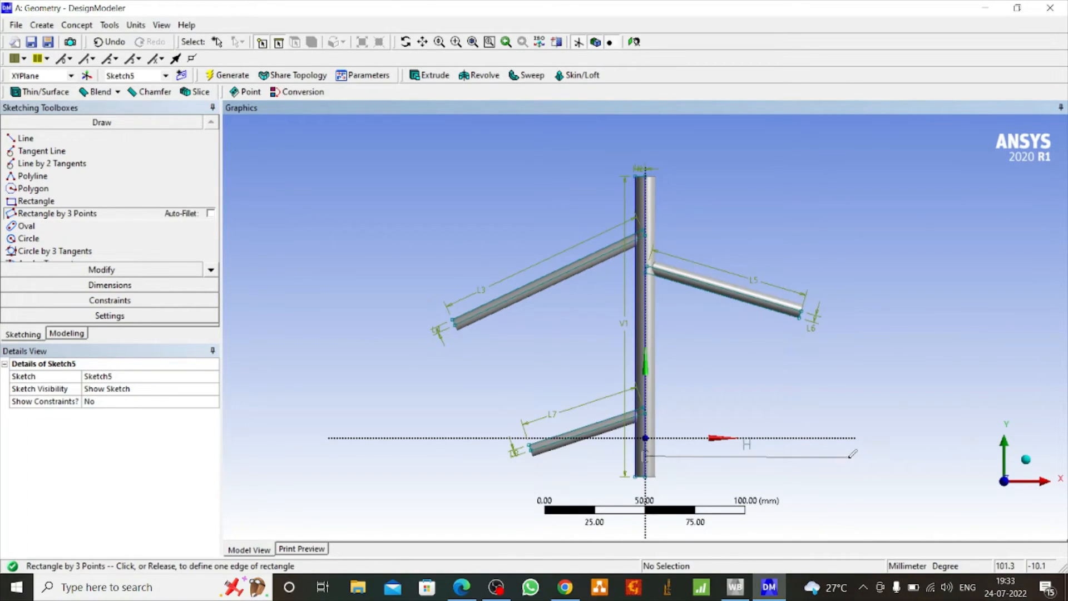
{"action": "left_click", "coordinate": [865, 471]}
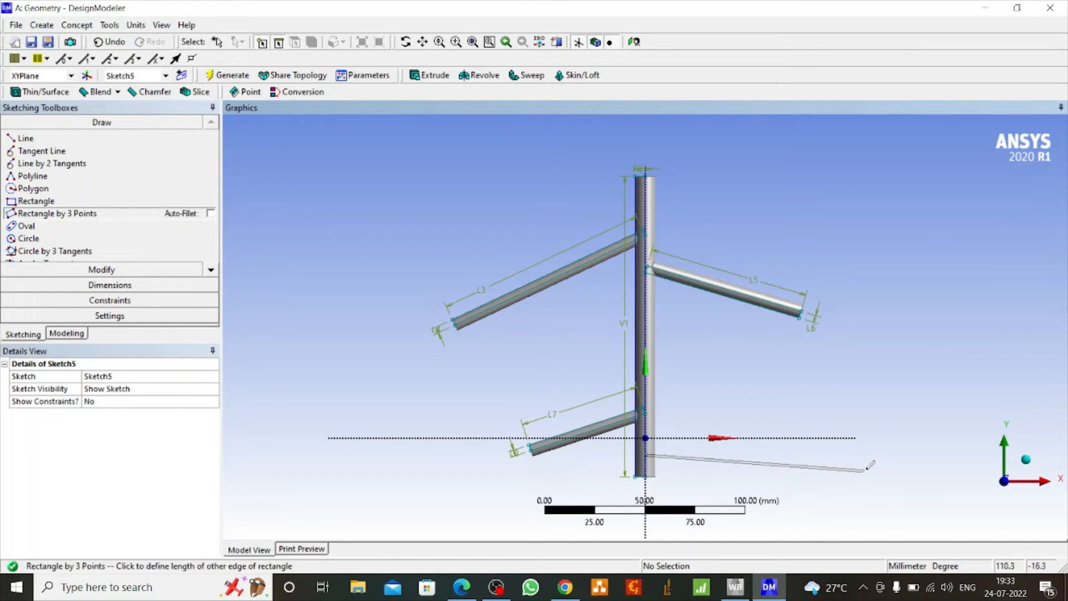
{"action": "left_click", "coordinate": [867, 465]}
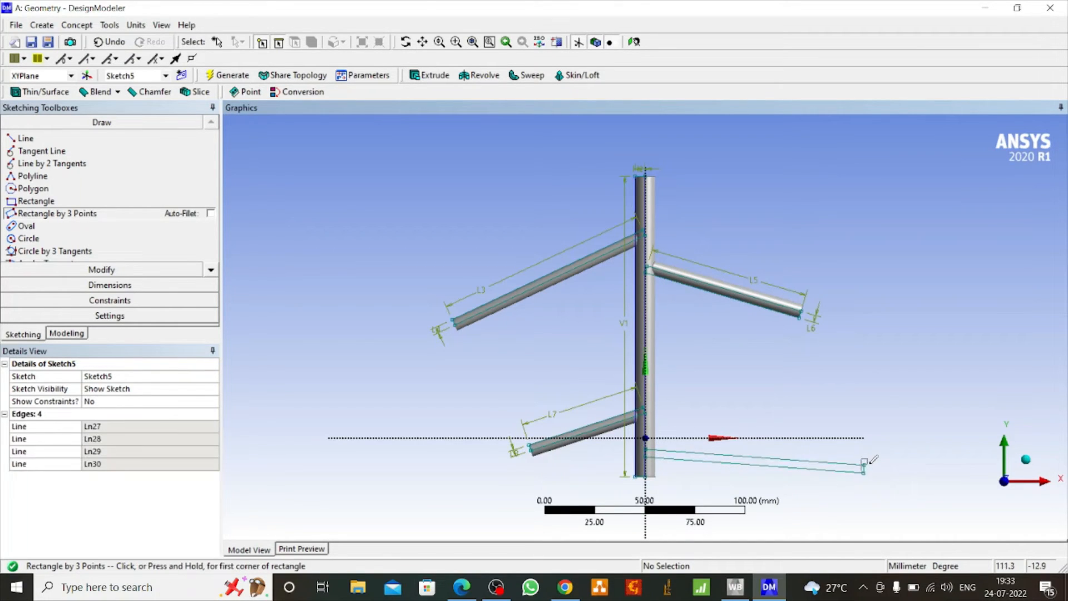
Dimension the lower-right rectangle's upper long edge
{"action": "left_click", "coordinate": [111, 285]}
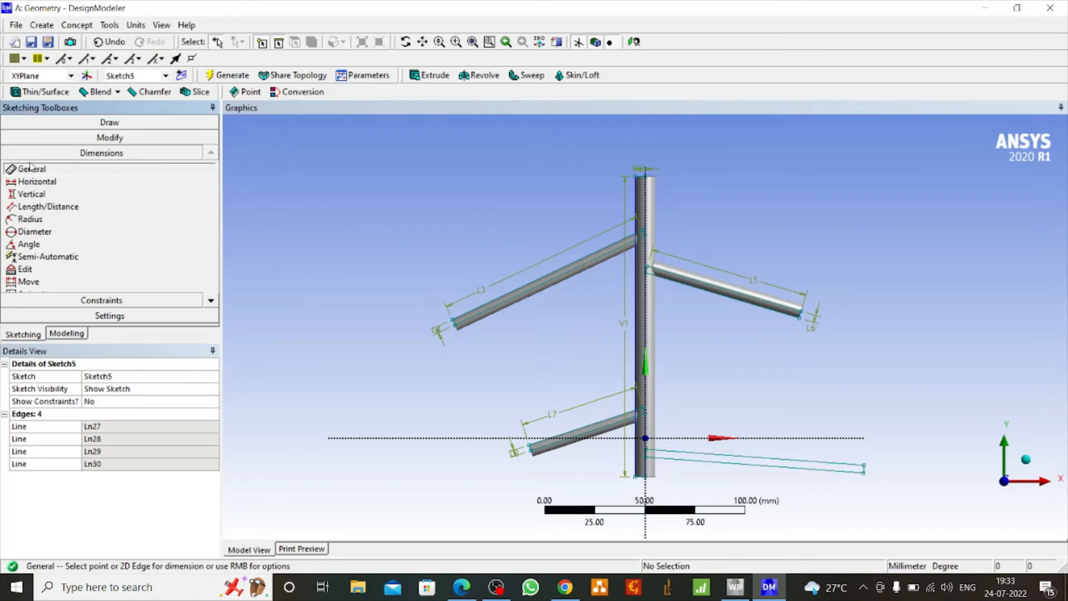
{"action": "left_click", "coordinate": [749, 460]}
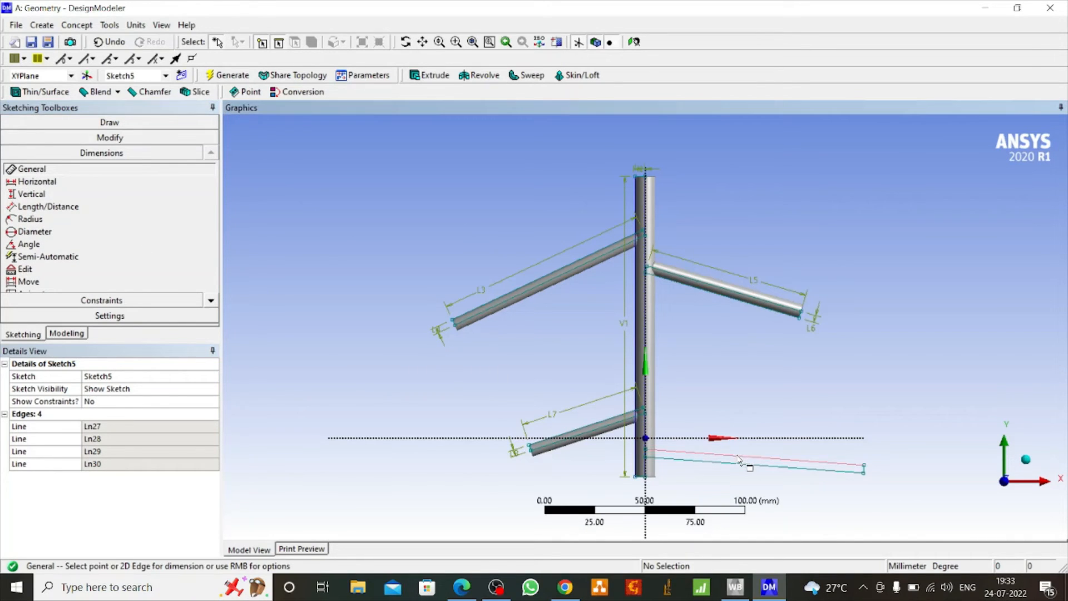
{"action": "left_click", "coordinate": [742, 441]}
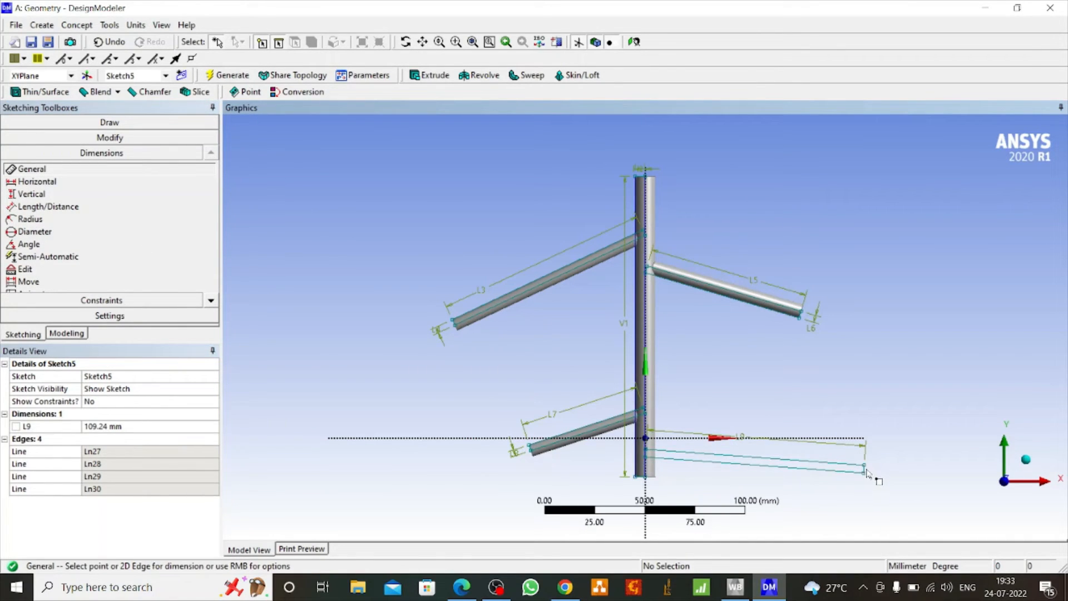
Dimension the short outer end edge of the lower-right rectangle to control its width
{"action": "left_click", "coordinate": [864, 473]}
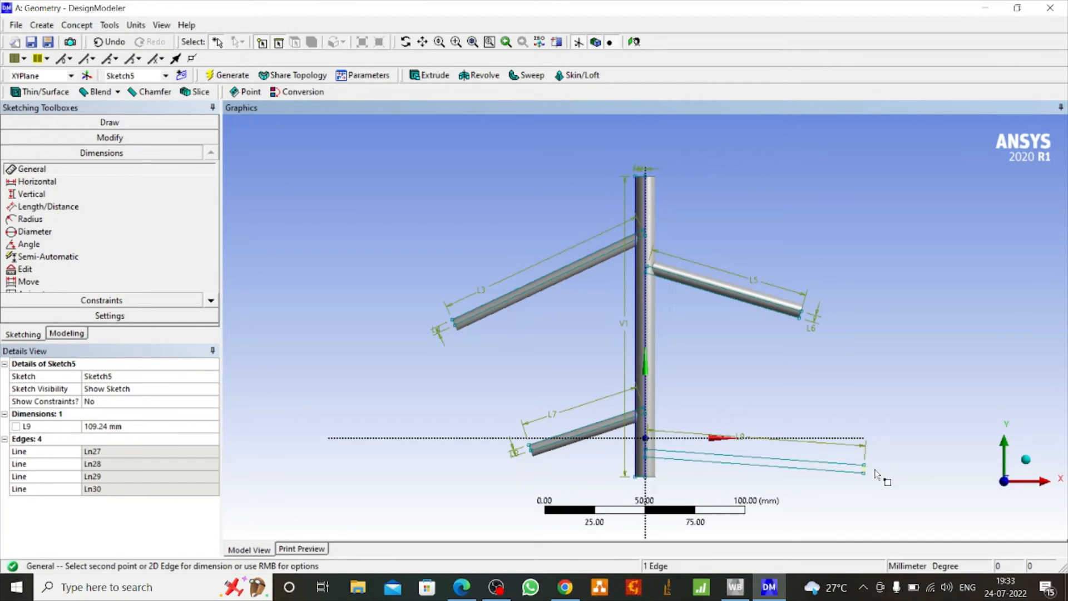
{"action": "left_click", "coordinate": [875, 477]}
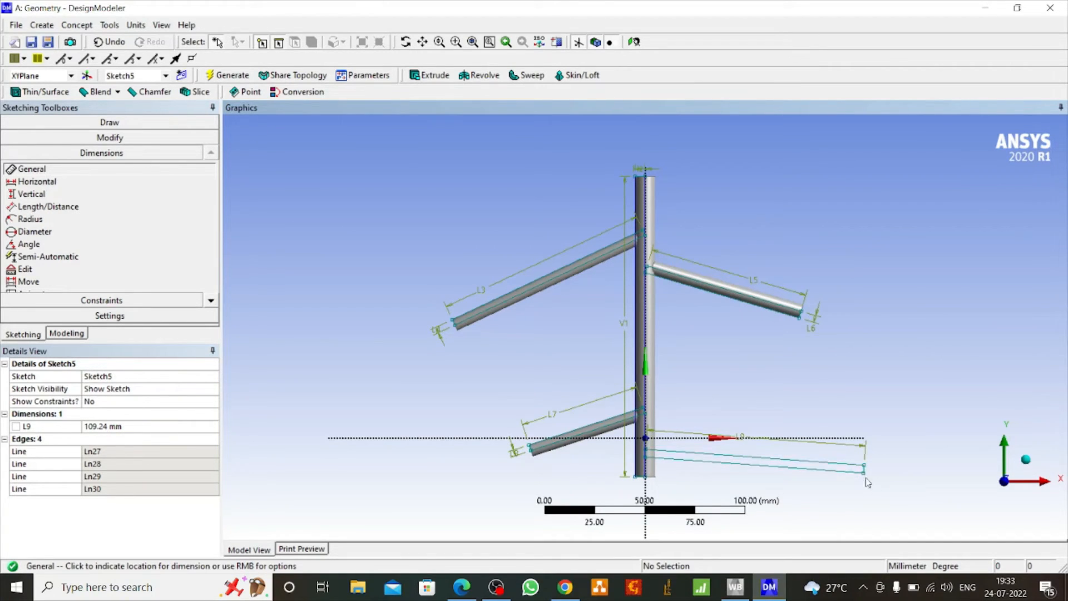
{"action": "scroll", "coordinate": [869, 478], "scroll_direction": "up", "scroll_amount": 2}
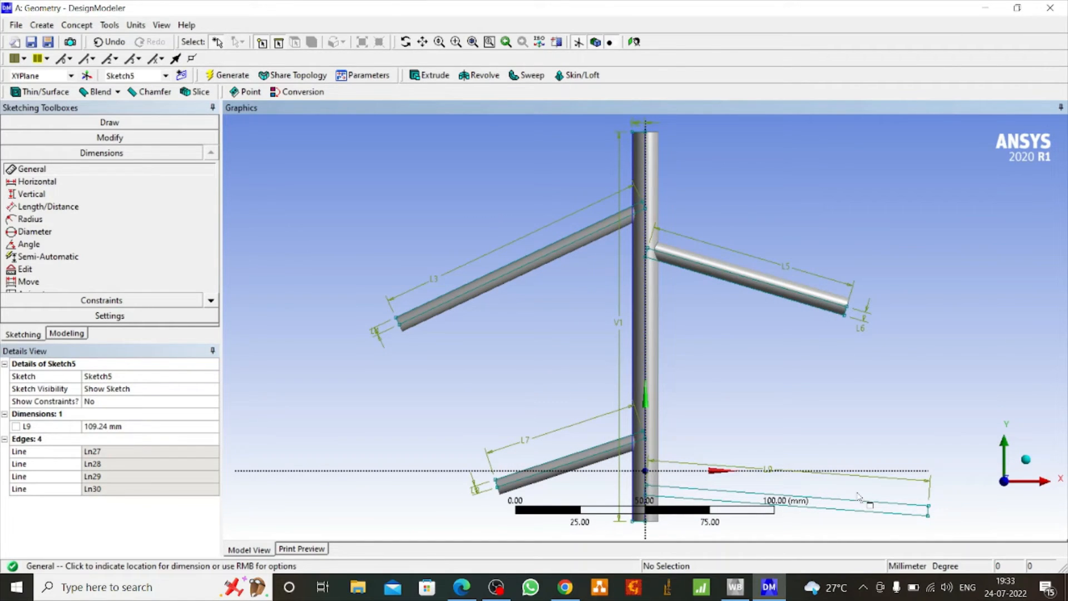
{"action": "left_click", "coordinate": [58, 182]}
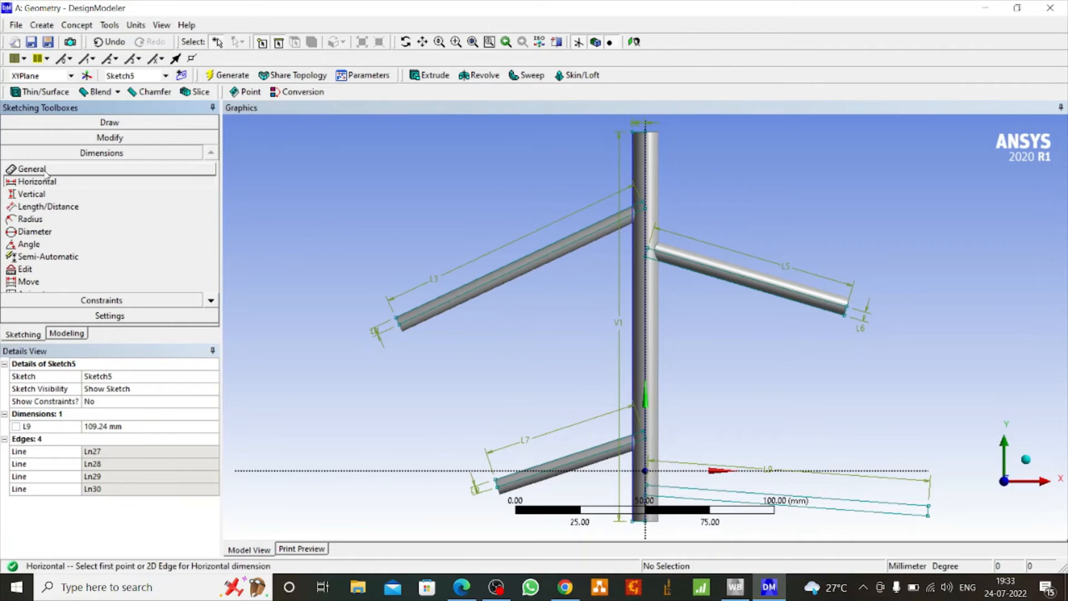
{"action": "left_click", "coordinate": [45, 171]}
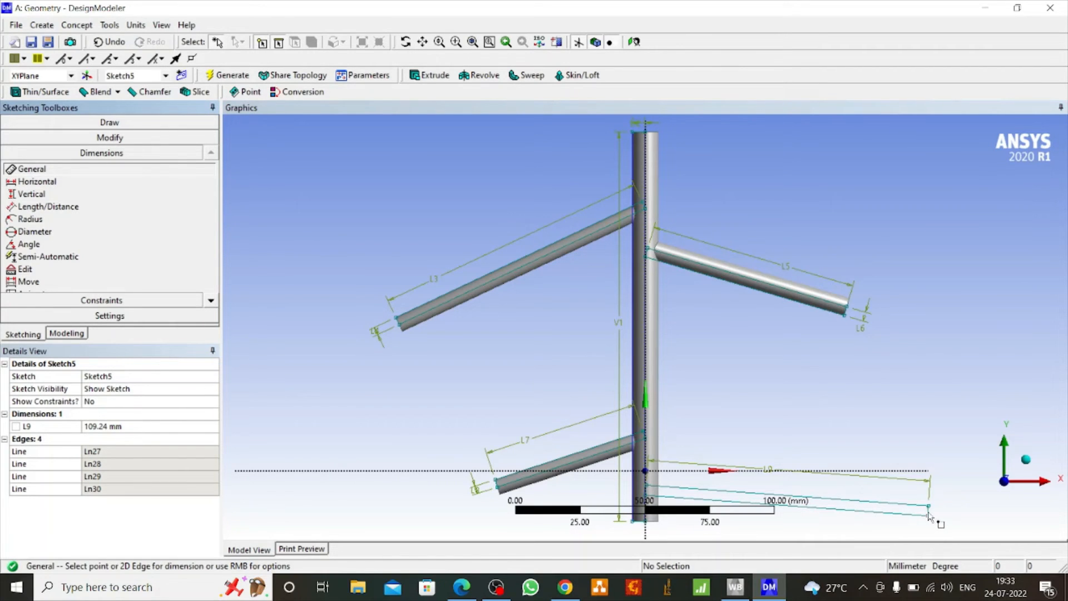
{"action": "left_click", "coordinate": [929, 511]}
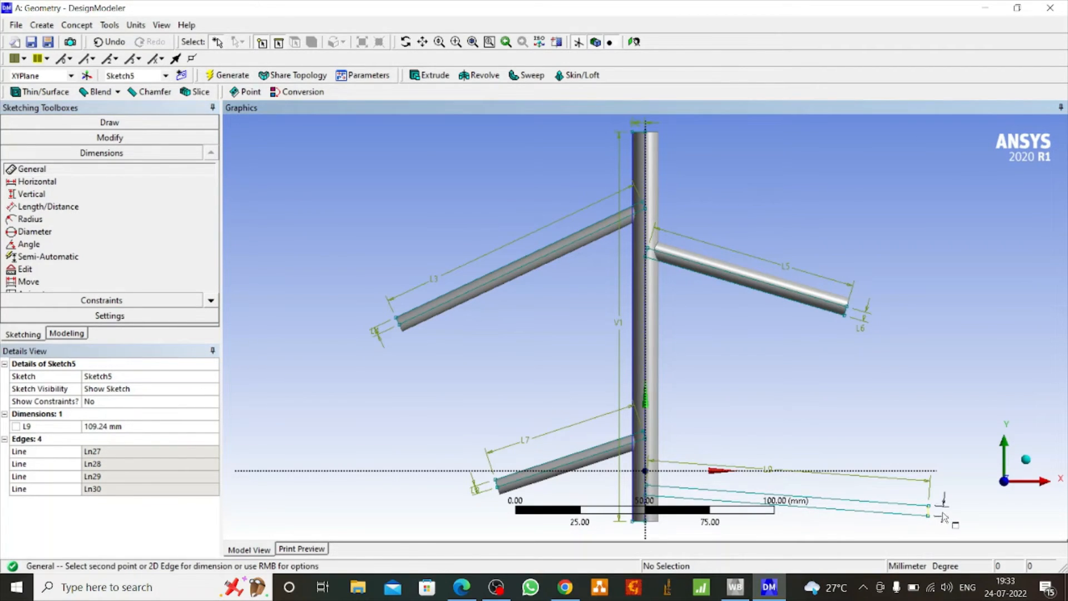
{"action": "left_click", "coordinate": [941, 524]}
Set the lower-right rectangle's width to 3 mm and its length to 100 mm
{"action": "left_click", "coordinate": [113, 426]}
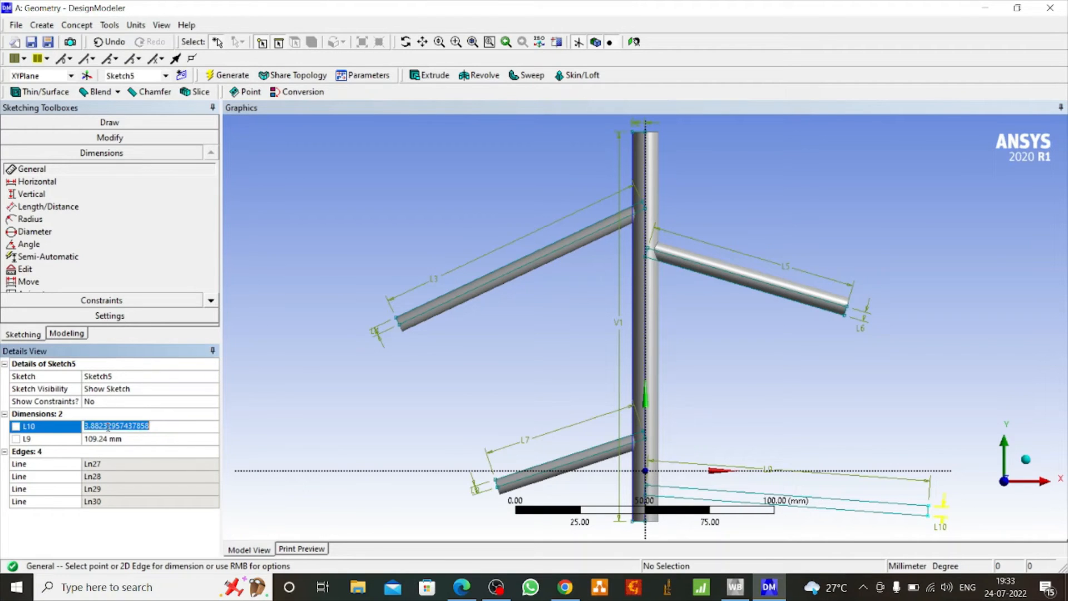
{"action": "type", "text": "3"}
{"action": "left_click", "coordinate": [101, 440]}
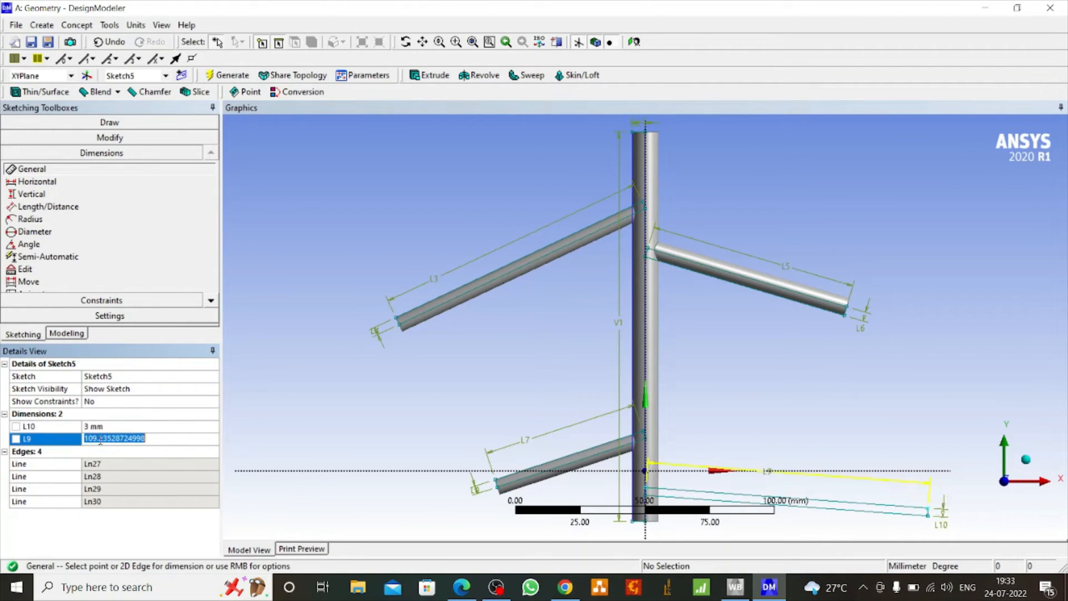
{"action": "type", "text": "100"}
{"action": "key", "text": "Return"}
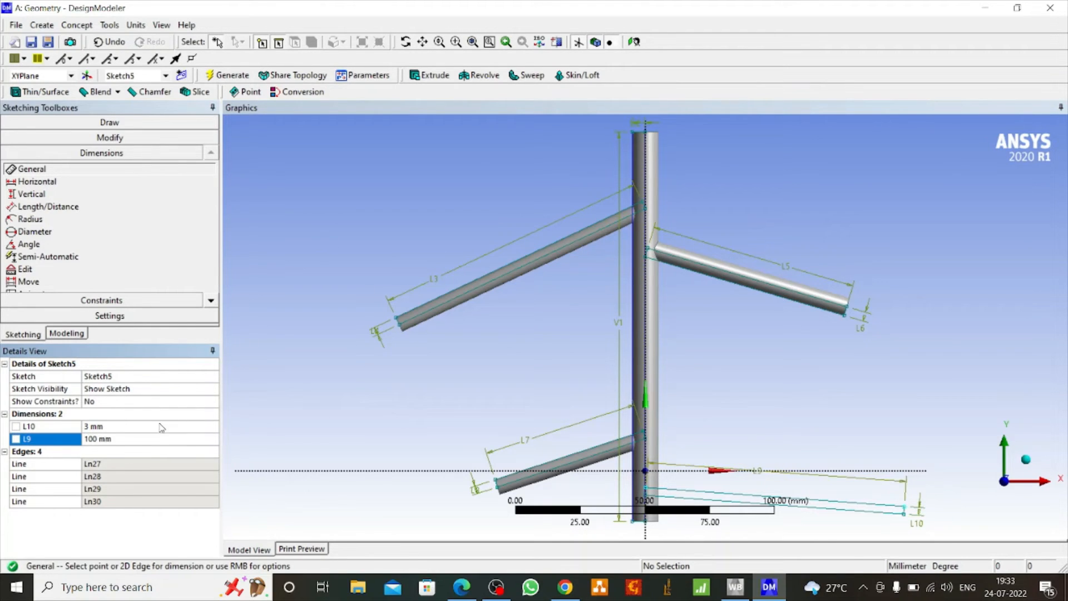
Revolve the lower-right rectangle 360° around its lower long edge as added material to generate the lower-right branch
{"action": "left_click", "coordinate": [480, 75]}
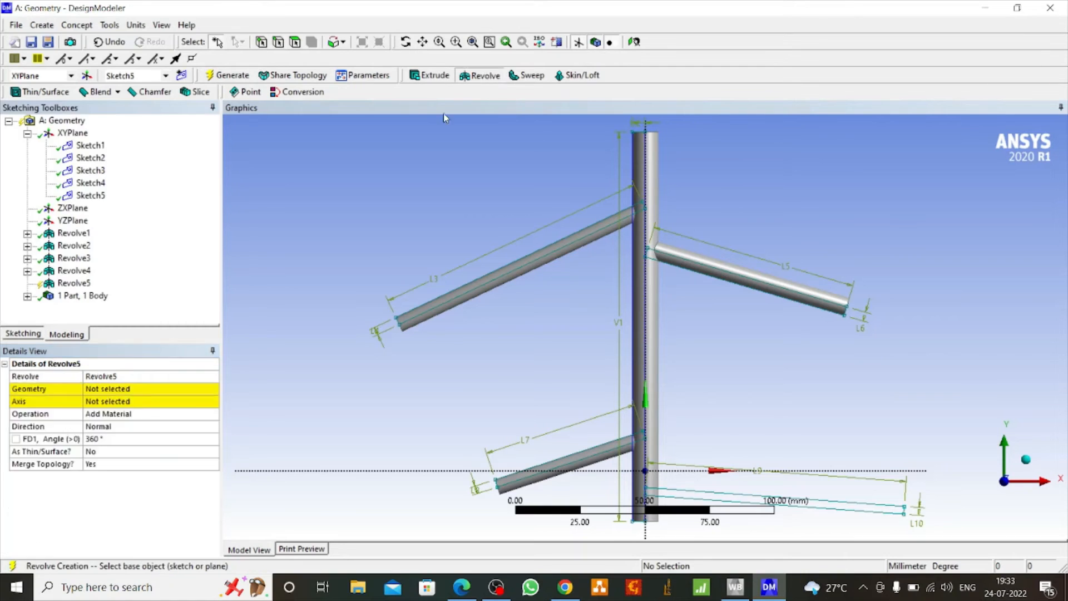
{"action": "left_click", "coordinate": [111, 389]}
{"action": "left_click", "coordinate": [105, 402]}
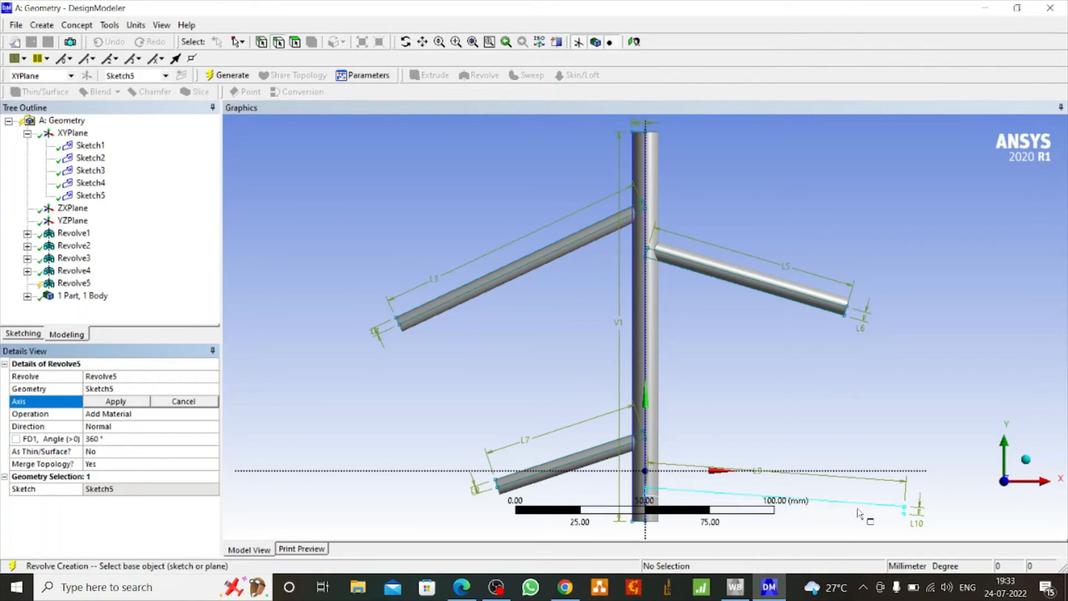
{"action": "left_click", "coordinate": [726, 511]}
{"action": "left_click", "coordinate": [113, 401]}
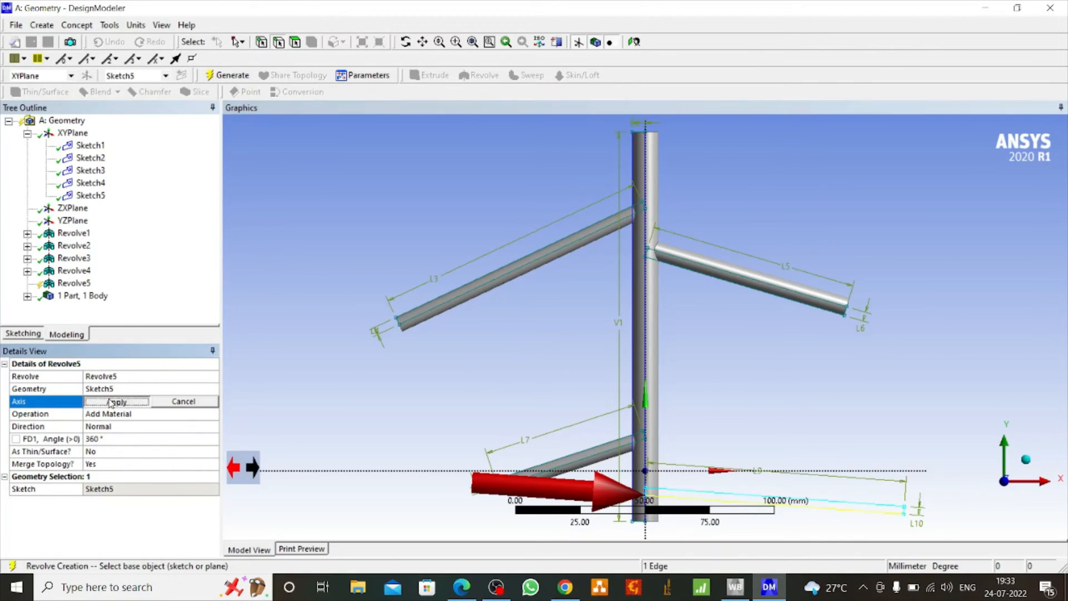
{"action": "left_click", "coordinate": [227, 75]}
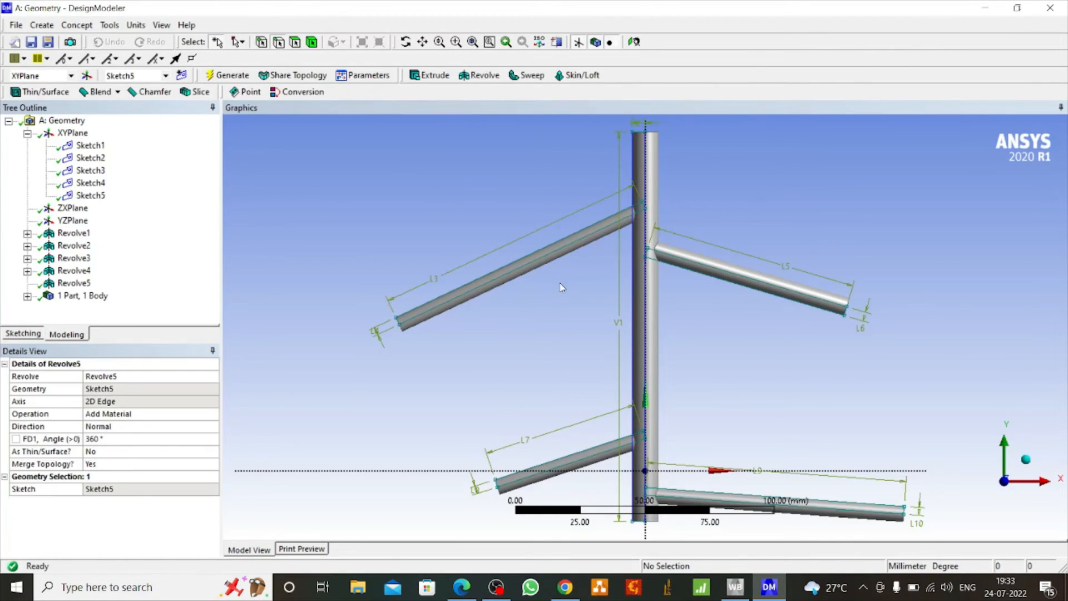
Hide the plane axes and sketch dimensions so only the solid model is displayed, and rotate it slightly
{"action": "scroll", "coordinate": [609, 281], "scroll_direction": "down", "scroll_amount": 5}
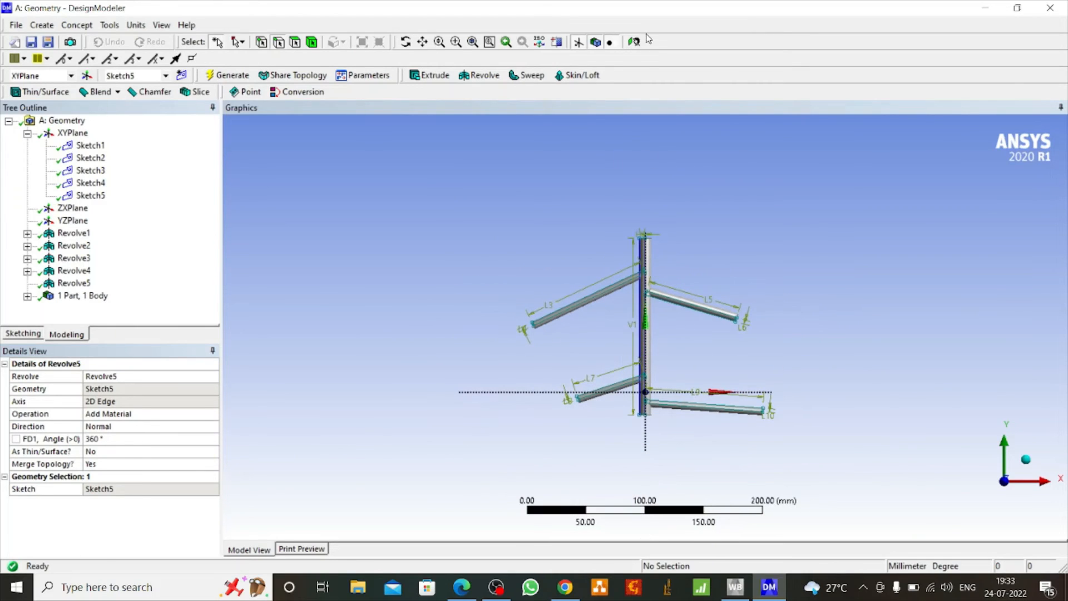
{"action": "left_click", "coordinate": [579, 43]}
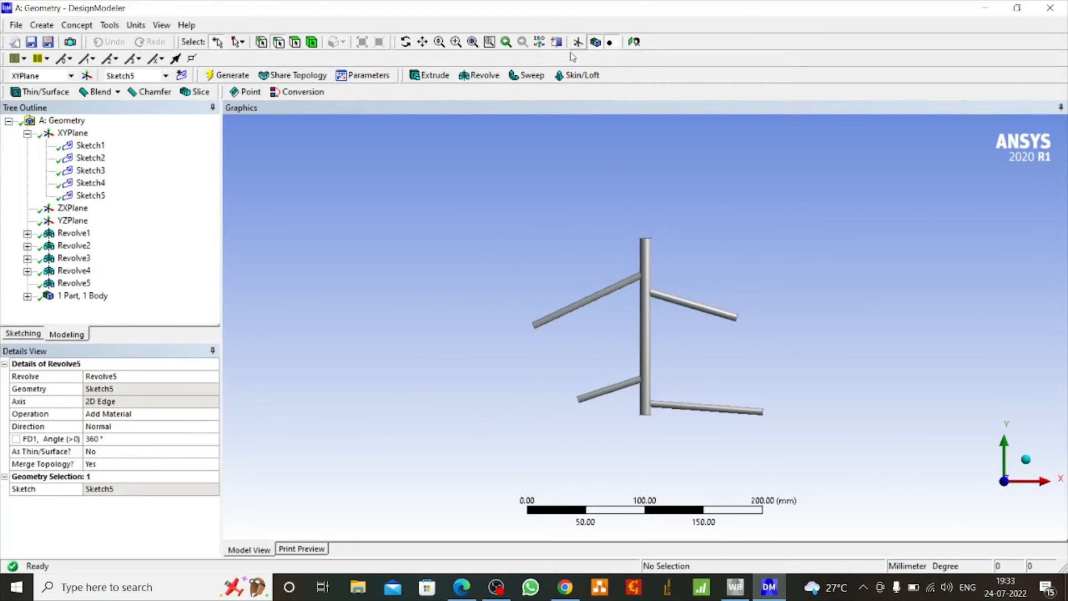
{"action": "left_click", "coordinate": [406, 42]}
{"action": "mouse_move", "coordinate": [539, 241]}
{"action": "left_mouse_down"}
{"action": "mouse_move", "coordinate": [756, 256]}
{"action": "mouse_move", "coordinate": [546, 239]}
{"action": "left_mouse_up"}
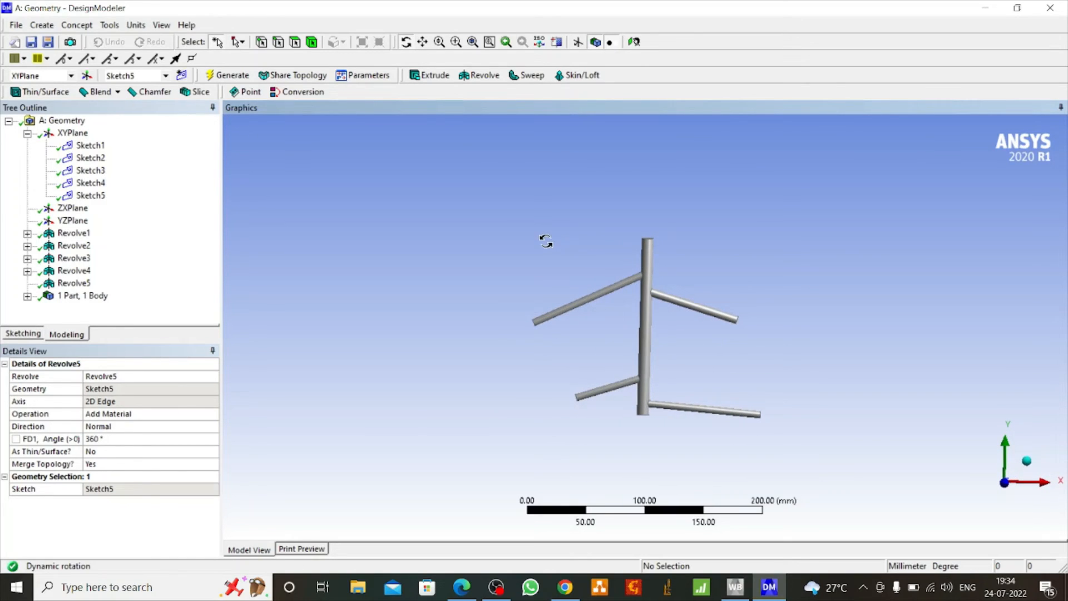
Examine the dimensions of the sketches from the fifth back to the first, and expand the list of bodies
{"action": "left_click", "coordinate": [92, 196]}
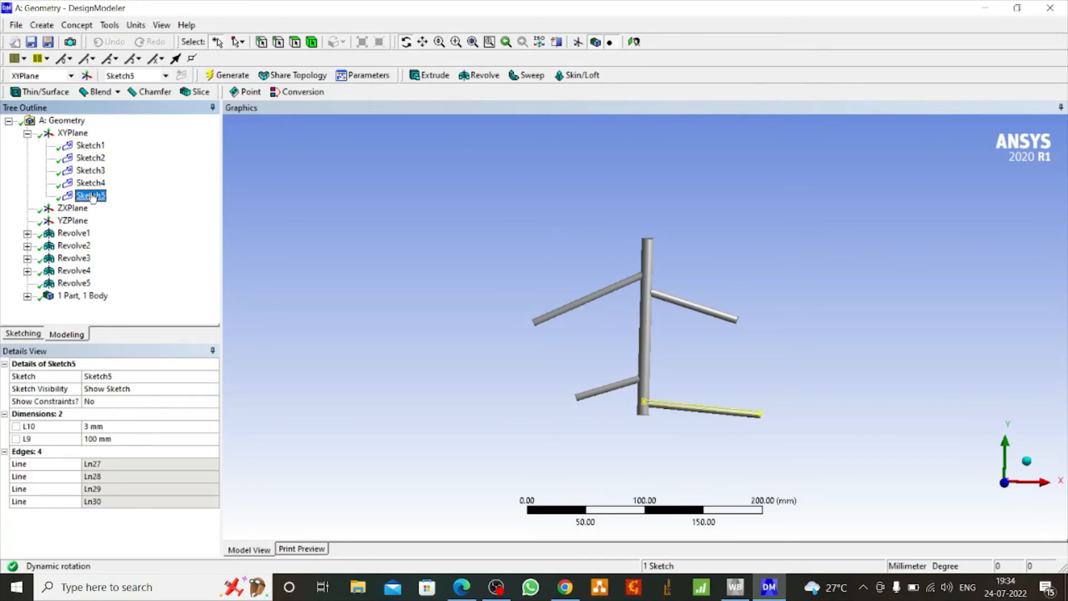
{"action": "left_click", "coordinate": [92, 183]}
{"action": "left_click", "coordinate": [98, 172]}
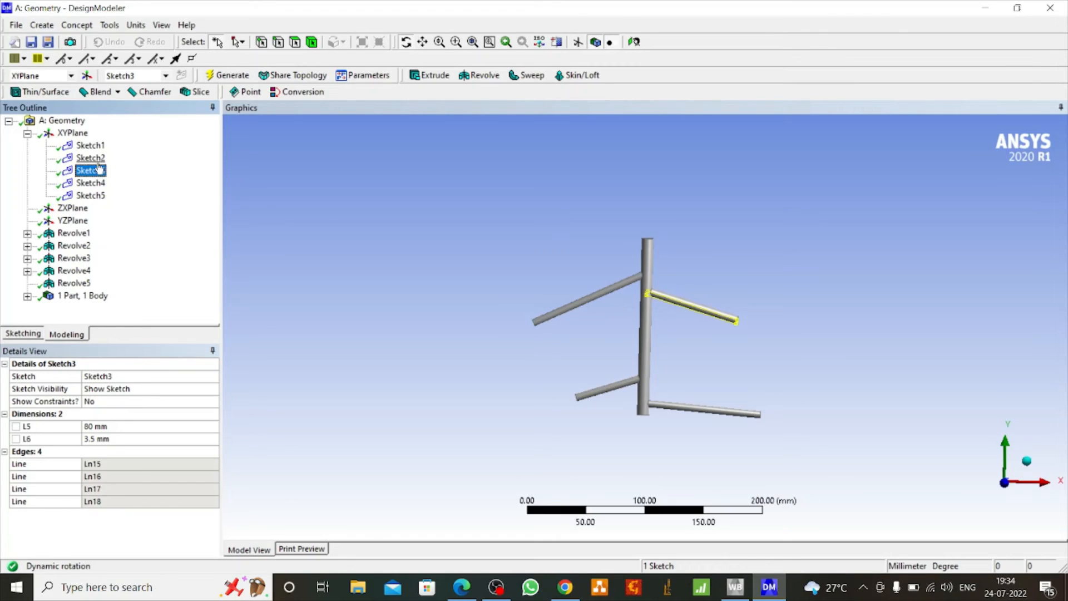
{"action": "left_click", "coordinate": [92, 159]}
{"action": "left_click", "coordinate": [91, 146]}
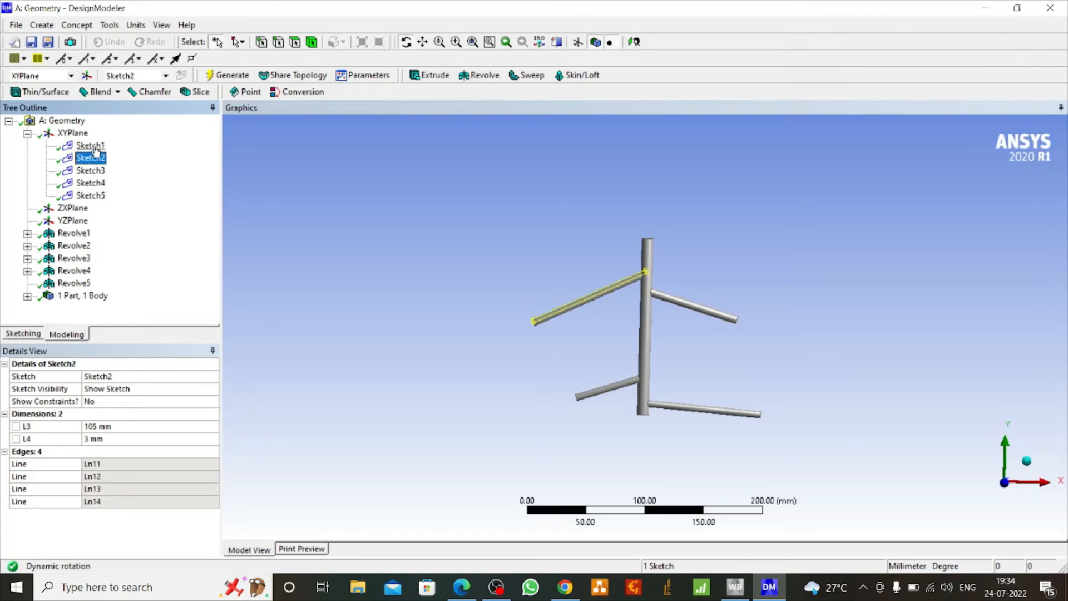
{"action": "left_click", "coordinate": [27, 297]}
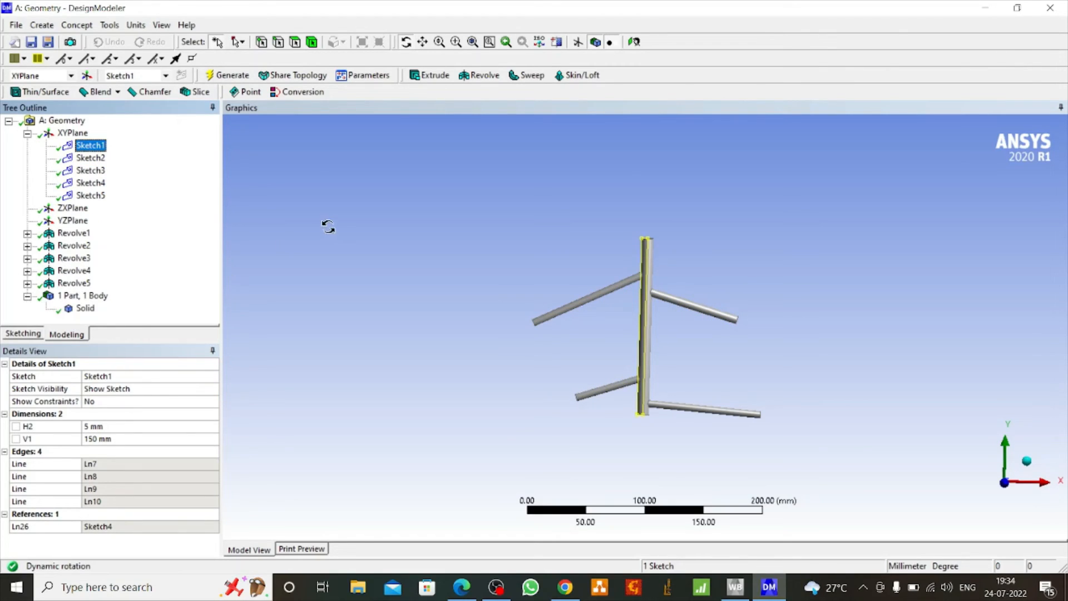
Change the operation of the central cylinder's revolve (Revolve1) to Add Frozen
{"action": "left_click", "coordinate": [71, 234]}
{"action": "left_click", "coordinate": [167, 415]}
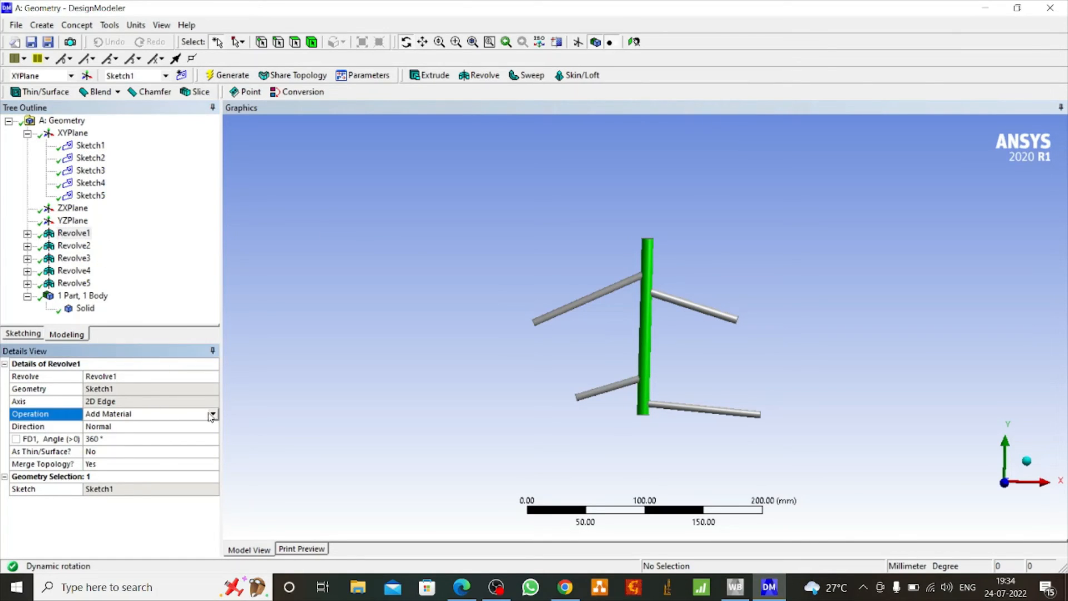
{"action": "left_click", "coordinate": [213, 415]}
{"action": "left_click", "coordinate": [162, 428]}
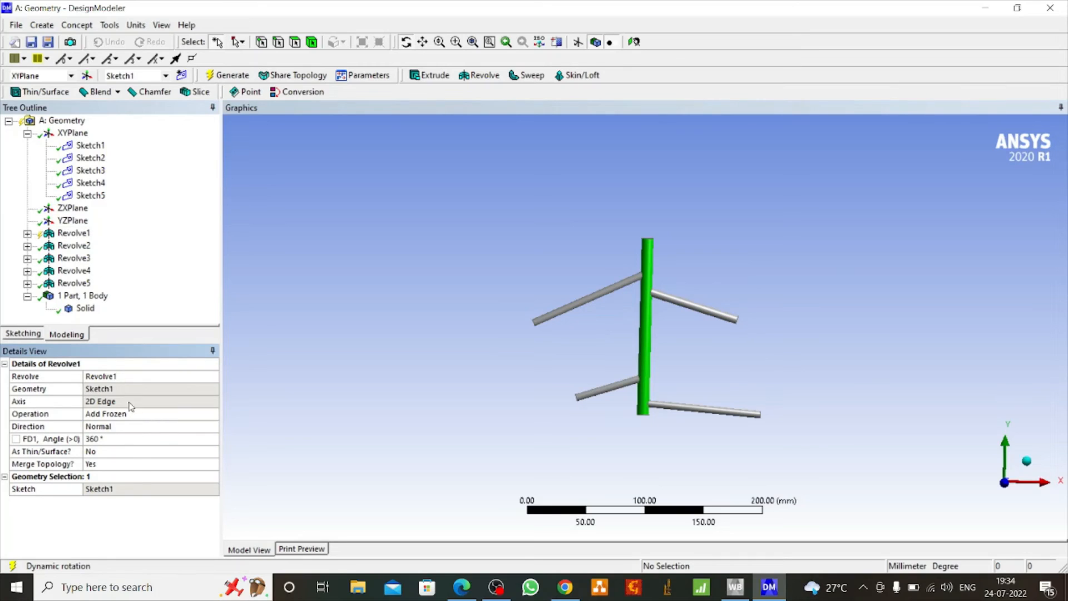
Change the operation of the upper-left branch's revolve (Revolve2) to Add Frozen
{"action": "left_click", "coordinate": [74, 246]}
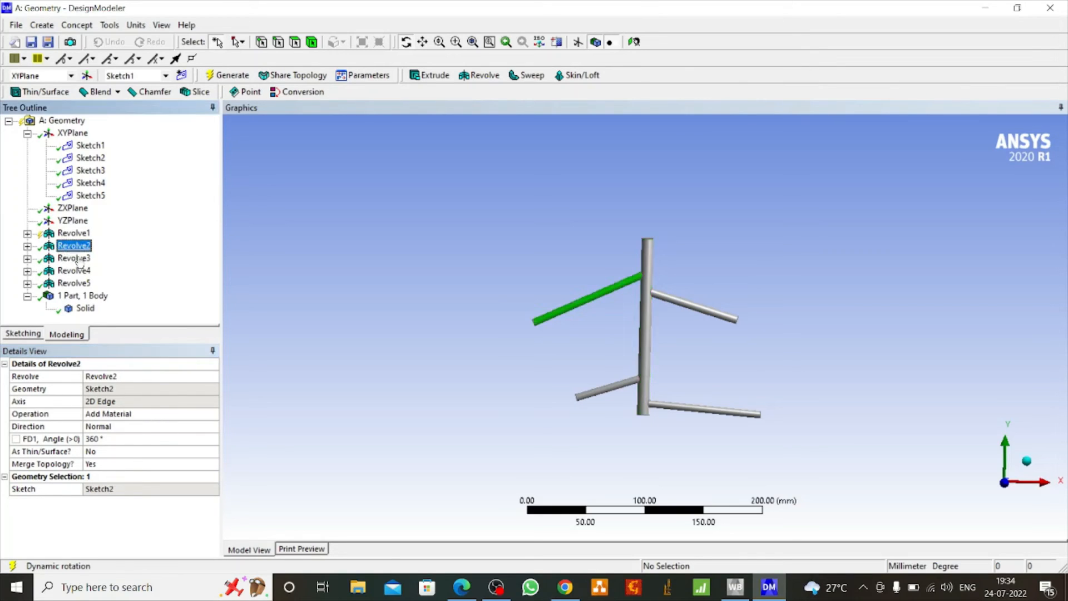
{"action": "left_click", "coordinate": [179, 418]}
{"action": "left_click", "coordinate": [213, 416]}
{"action": "left_click", "coordinate": [149, 429]}
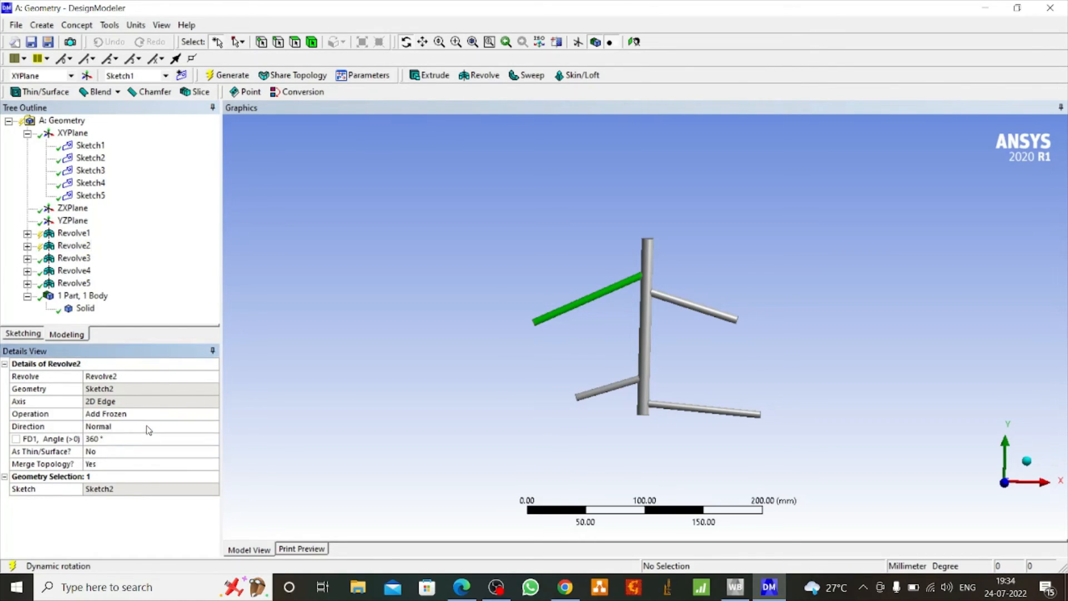
Change the operation of the upper-right branch's revolve (Revolve3) to Add Frozen
{"action": "left_click", "coordinate": [73, 259]}
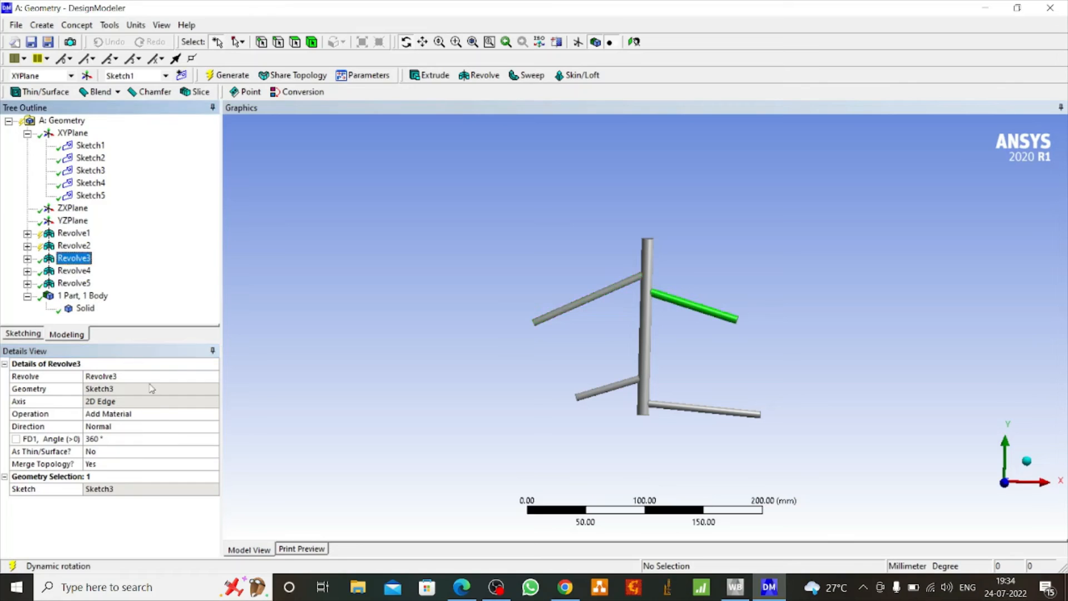
{"action": "left_click", "coordinate": [159, 416]}
{"action": "left_click", "coordinate": [213, 414]}
{"action": "left_click", "coordinate": [142, 430]}
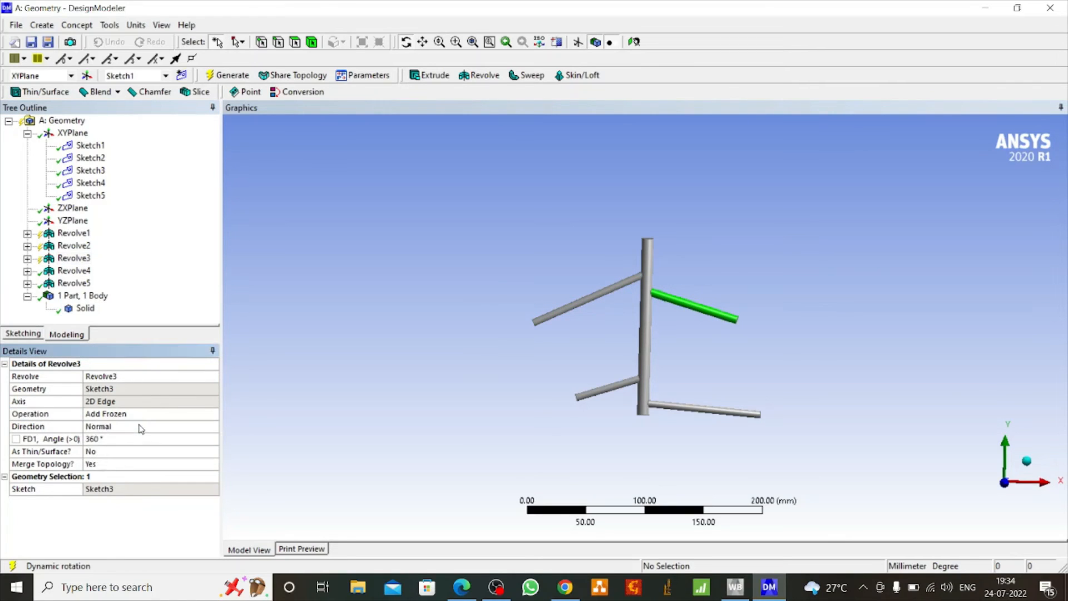
Change the operation of the lower-left branch's revolve (Revolve4) to Add Frozen
{"action": "left_click", "coordinate": [74, 271]}
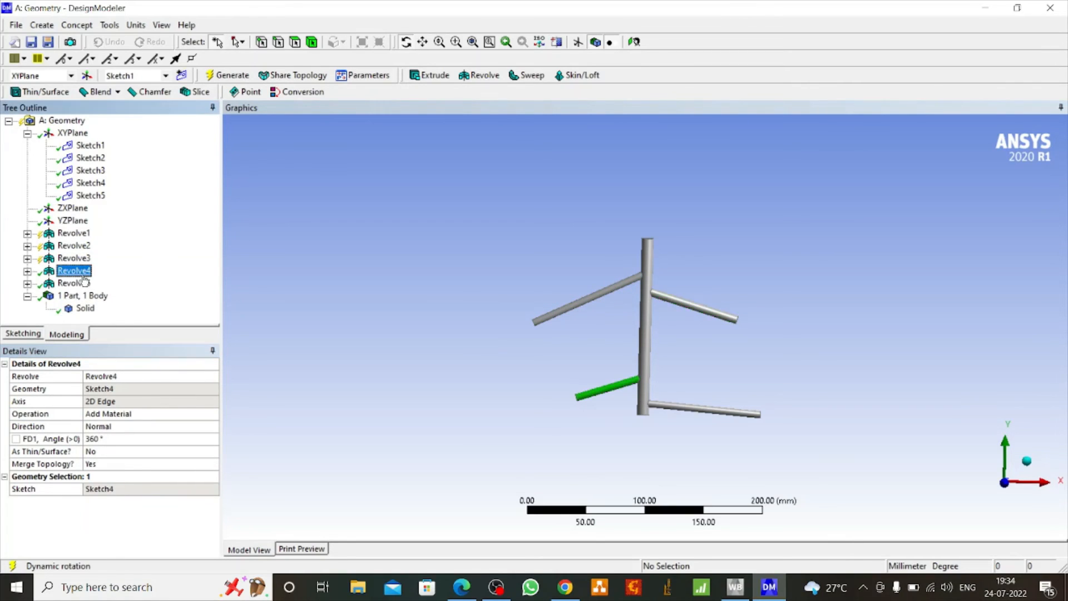
{"action": "left_click", "coordinate": [181, 418]}
{"action": "left_click", "coordinate": [213, 414]}
{"action": "left_click", "coordinate": [143, 430]}
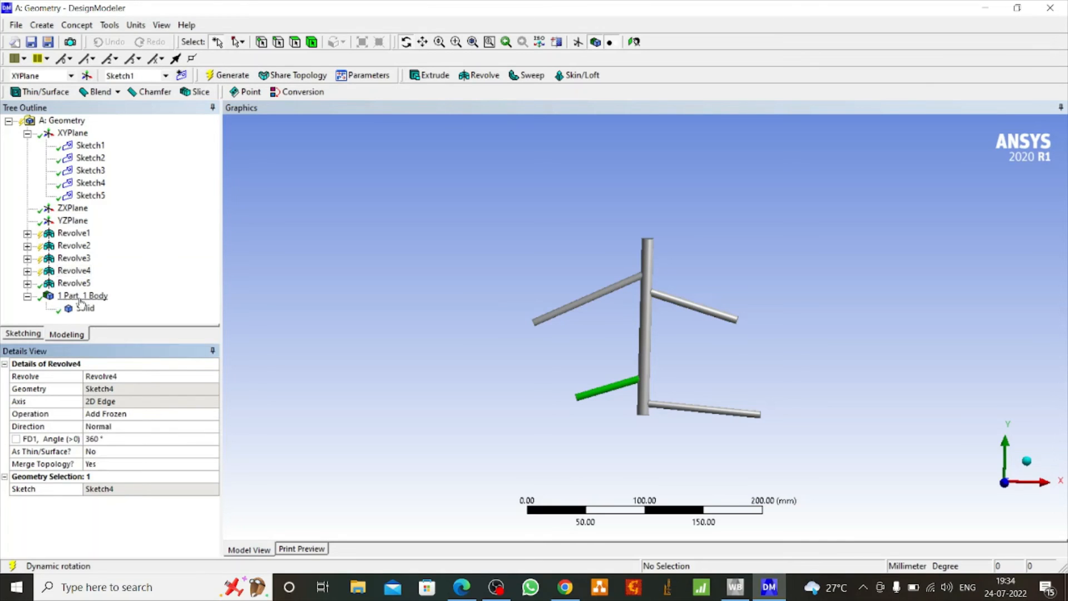
Change the lower-right branch's revolve (Revolve5) to Add Frozen and regenerate the model into separate bodies
{"action": "left_click", "coordinate": [73, 283]}
{"action": "left_click", "coordinate": [181, 417]}
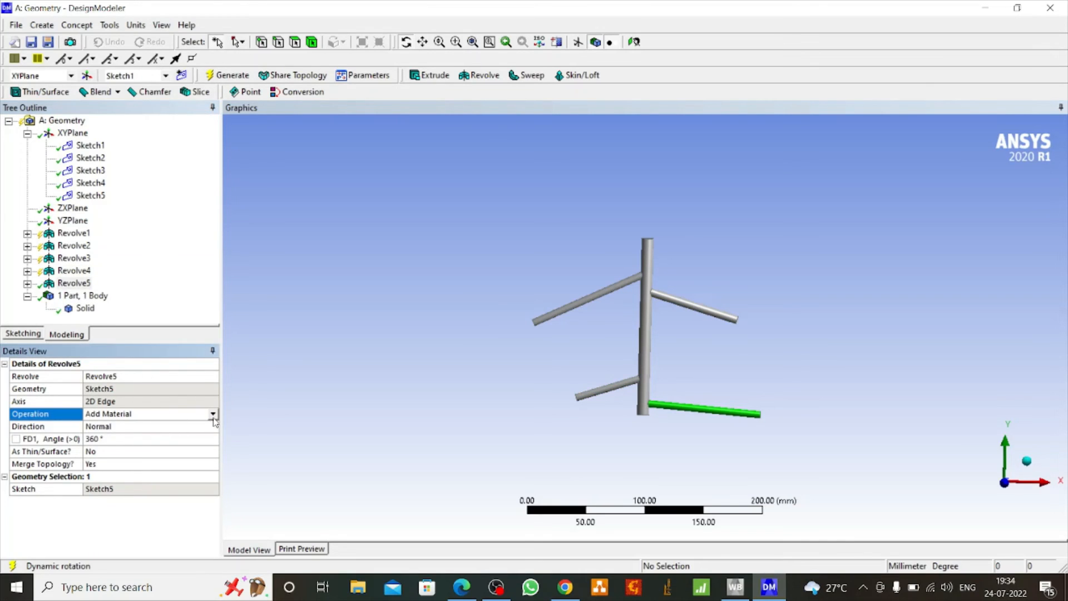
{"action": "left_click", "coordinate": [213, 415]}
{"action": "left_click", "coordinate": [147, 430]}
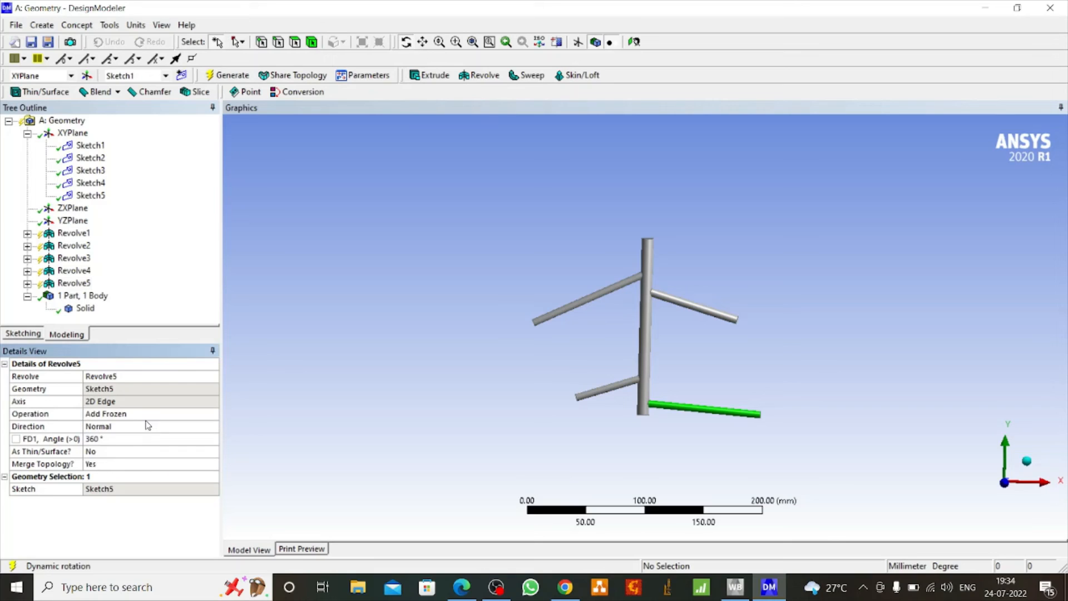
{"action": "left_click", "coordinate": [209, 75]}
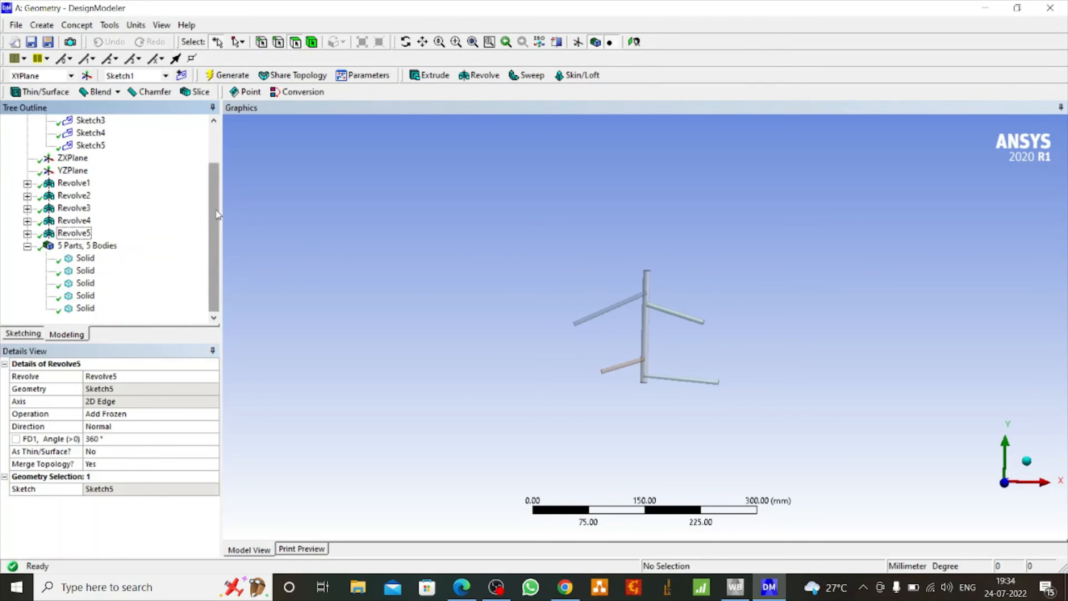
Rename the central cylinder's solid body as part1
{"action": "left_click", "coordinate": [85, 258]}
{"action": "right_click", "coordinate": [86, 259]}
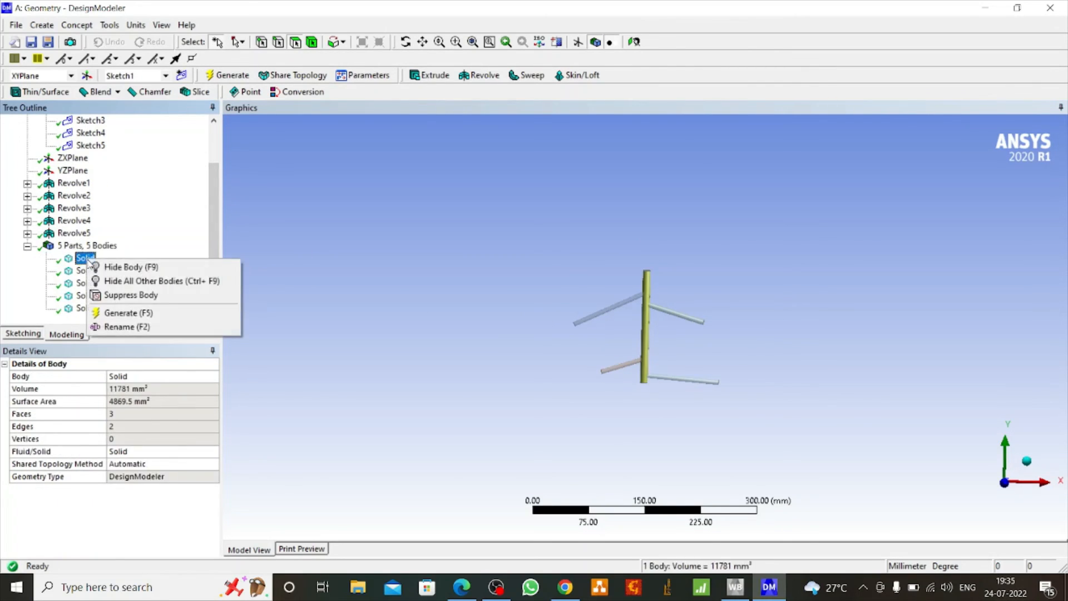
{"action": "left_click", "coordinate": [119, 326]}
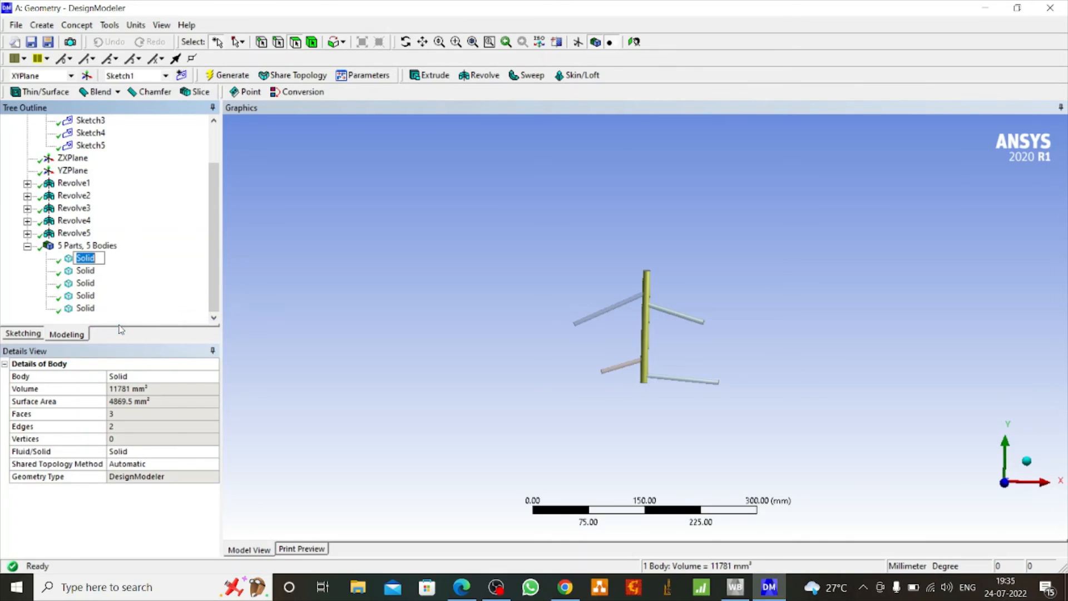
{"action": "type", "text": "part1"}
{"action": "key", "text": "Return"}
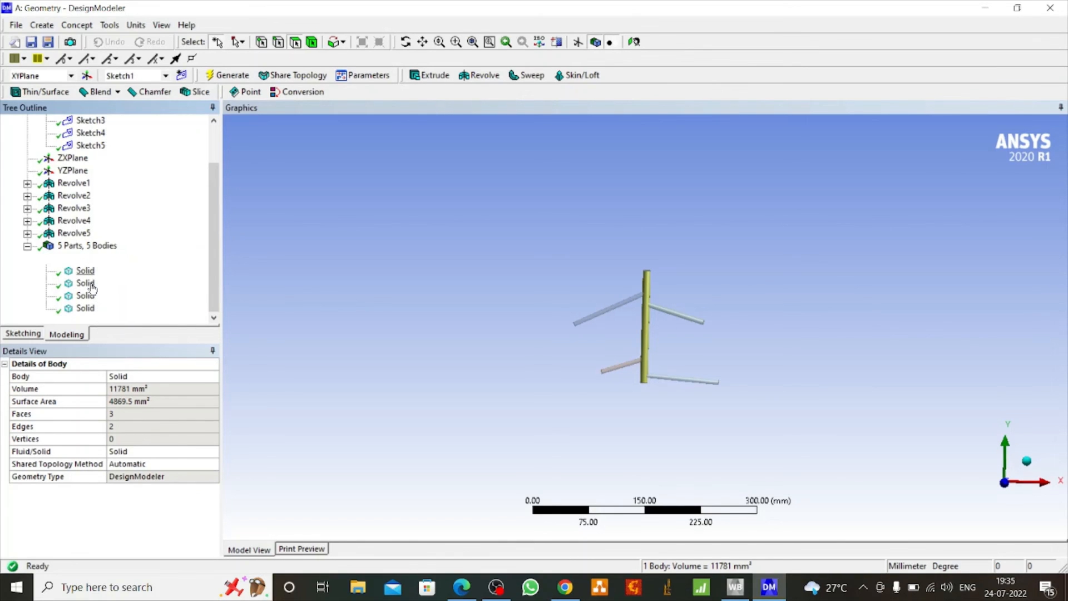
Rename the solid body of the upper-left branch as part2
{"action": "right_click", "coordinate": [98, 287]}
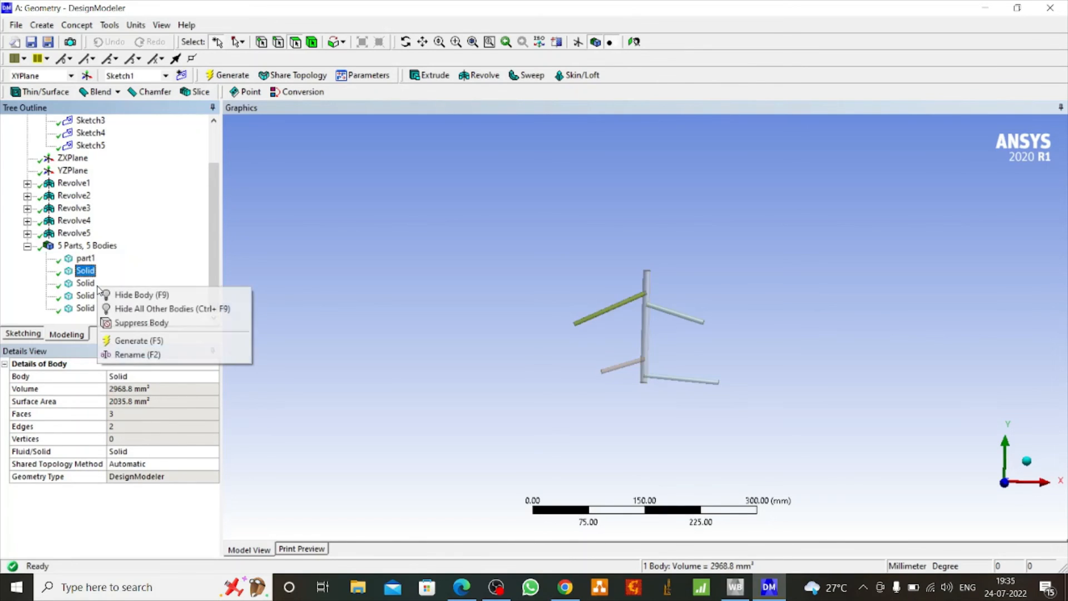
{"action": "left_click", "coordinate": [122, 355]}
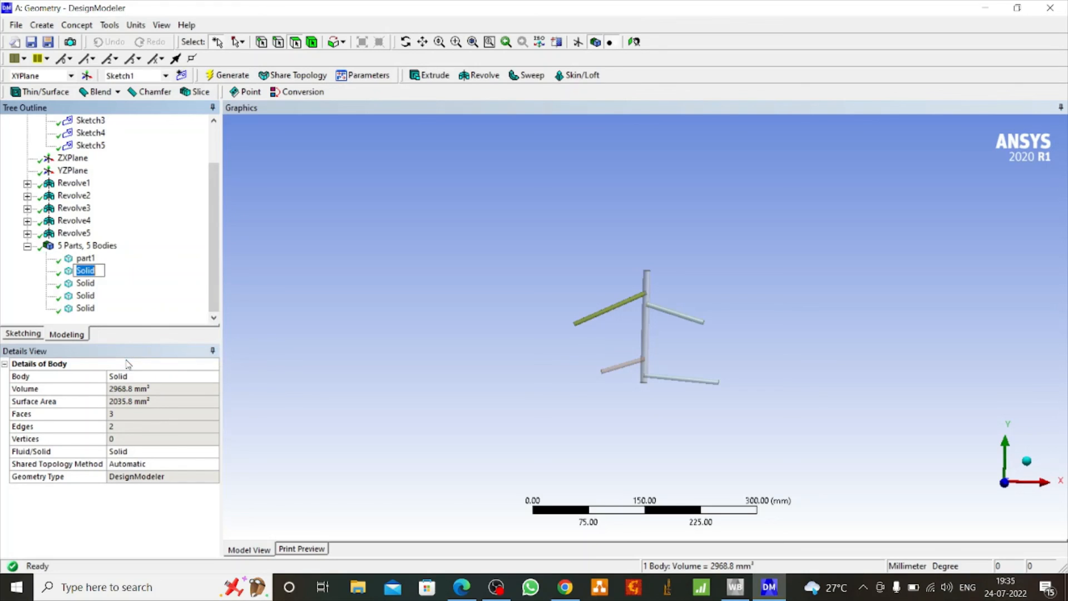
{"action": "type", "text": "part2"}
Rename the solid body of the upper-right branch as part3
{"action": "left_click", "coordinate": [89, 286]}
{"action": "right_click", "coordinate": [89, 286]}
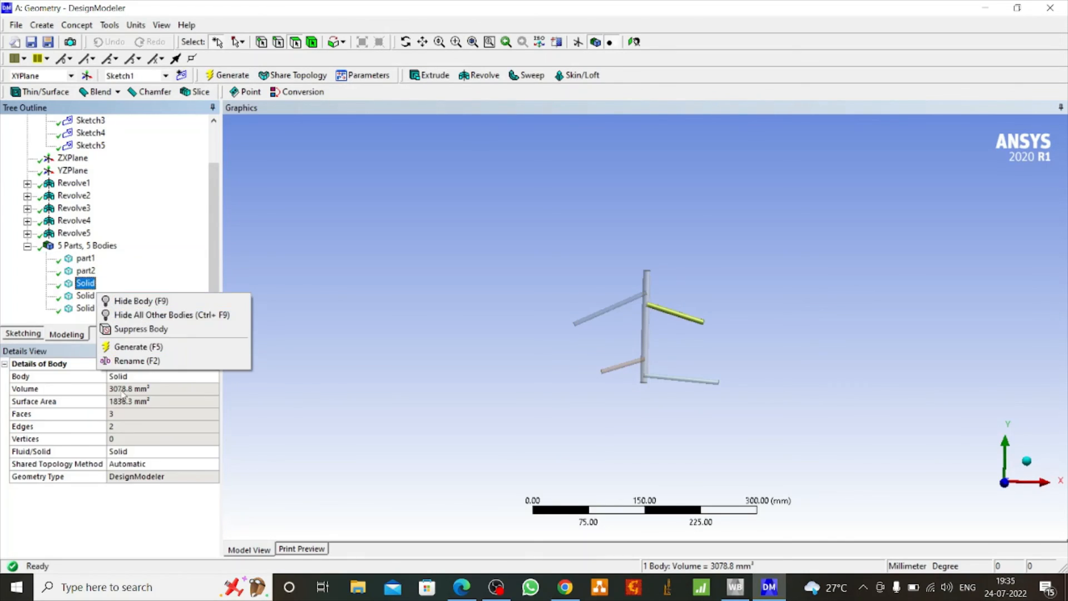
{"action": "left_click", "coordinate": [125, 364]}
{"action": "type", "text": "part3"}
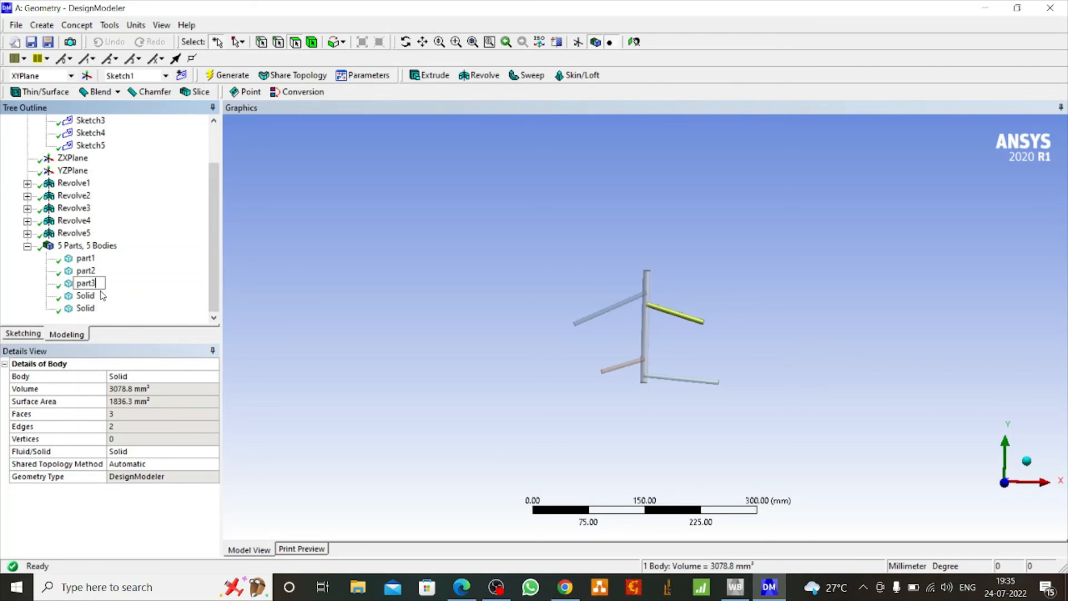
Rename the solid body of the lower-left branch as part4
{"action": "left_click", "coordinate": [86, 296]}
{"action": "right_click", "coordinate": [95, 298]}
{"action": "left_click", "coordinate": [135, 366]}
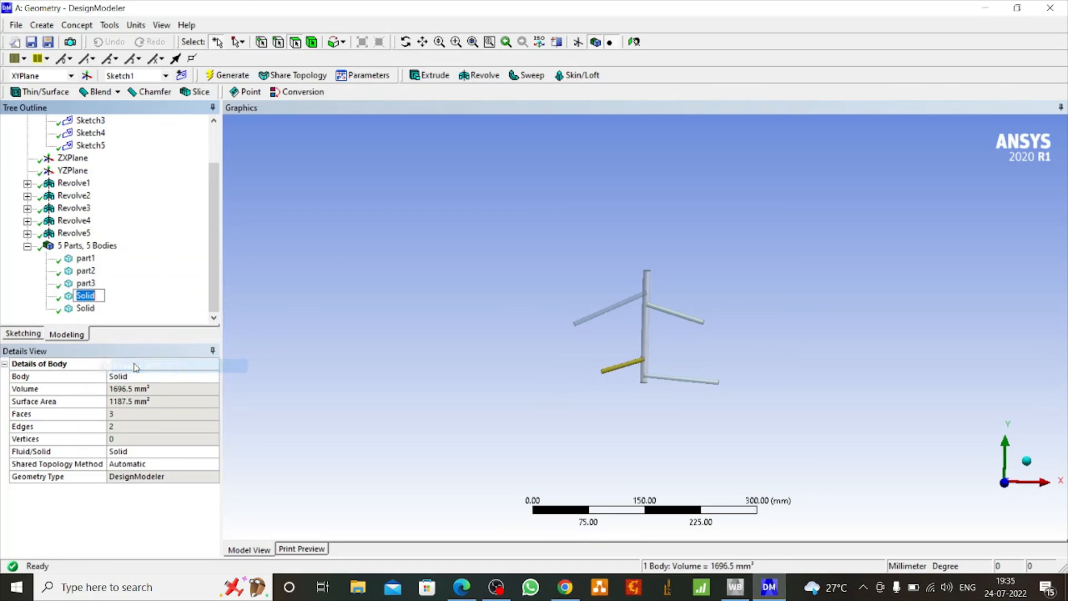
{"action": "type", "text": "part4"}
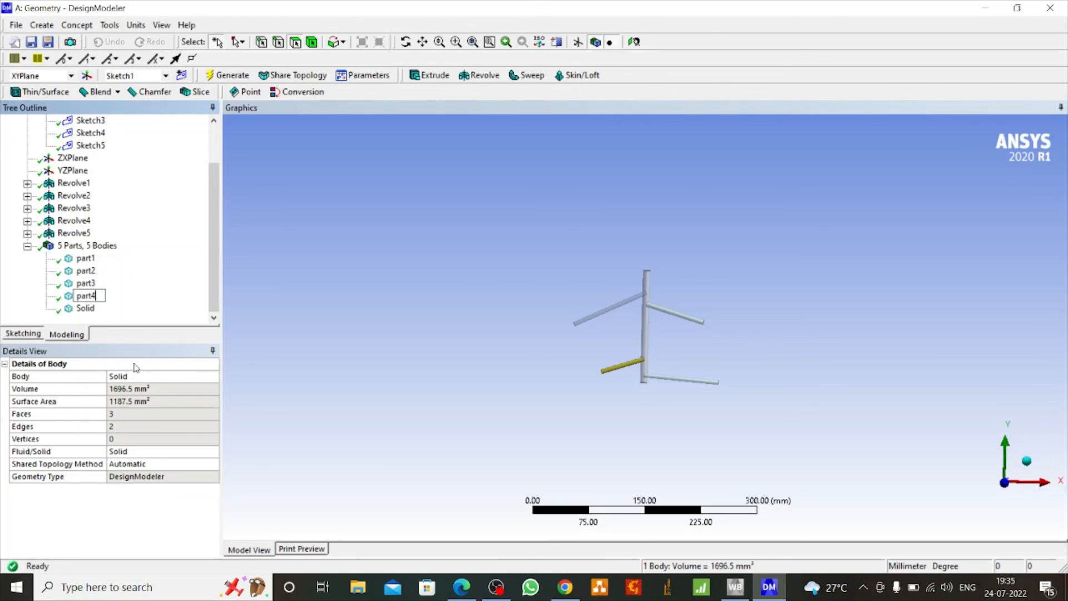
Rename the solid body of the lower-right branch as part4 and clear the selection
{"action": "right_click", "coordinate": [101, 309]}
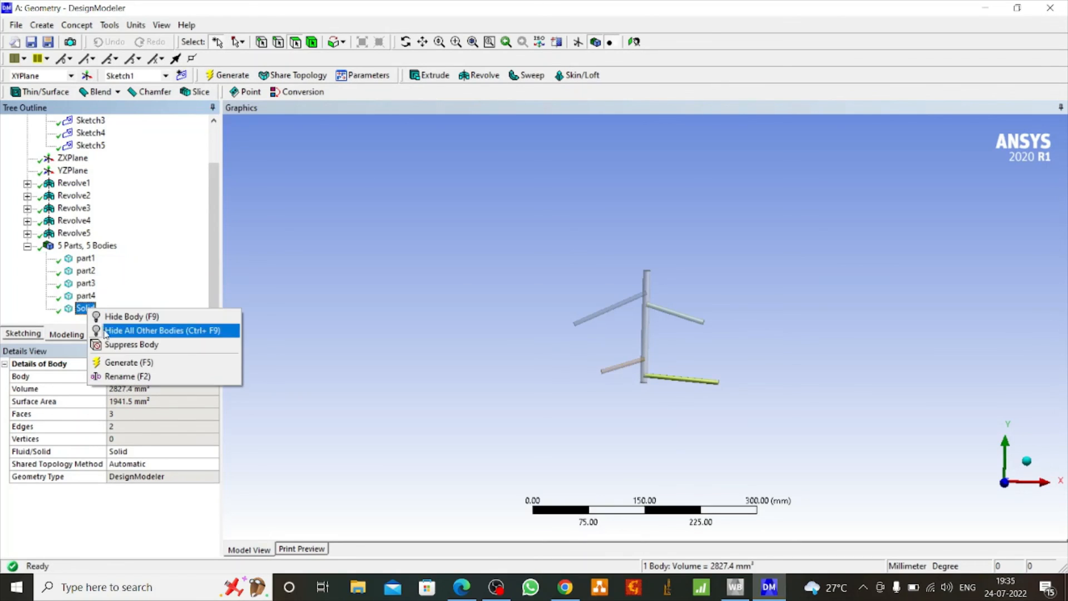
{"action": "left_click", "coordinate": [129, 376]}
{"action": "type", "text": "p"}
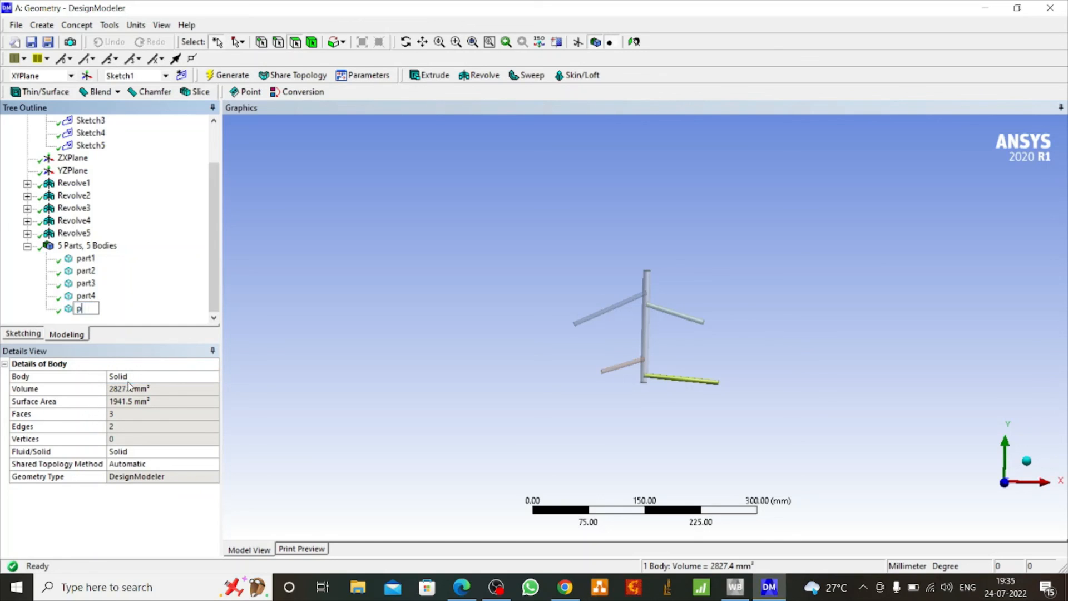
{"action": "type", "text": "art4"}
{"action": "left_click", "coordinate": [457, 271]}
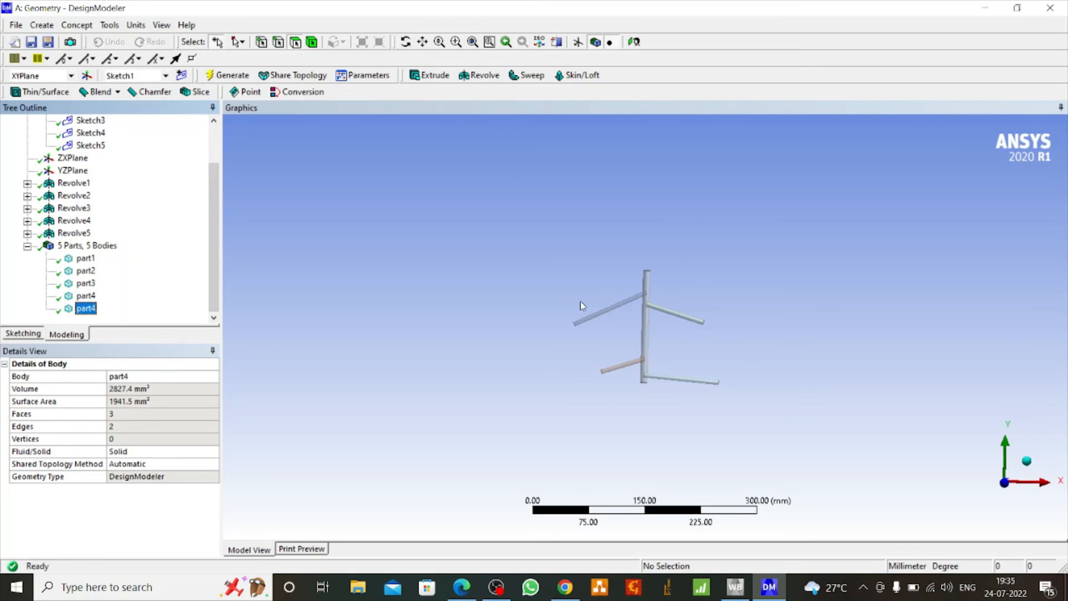
Examine the cylinder and its four branches up close and from different angles, with the bodies and XYPlane groups collapsed in the outline
{"action": "scroll", "coordinate": [580, 302], "scroll_direction": "up", "scroll_amount": 5}
{"action": "scroll", "coordinate": [580, 302], "scroll_direction": "up", "scroll_amount": 2}
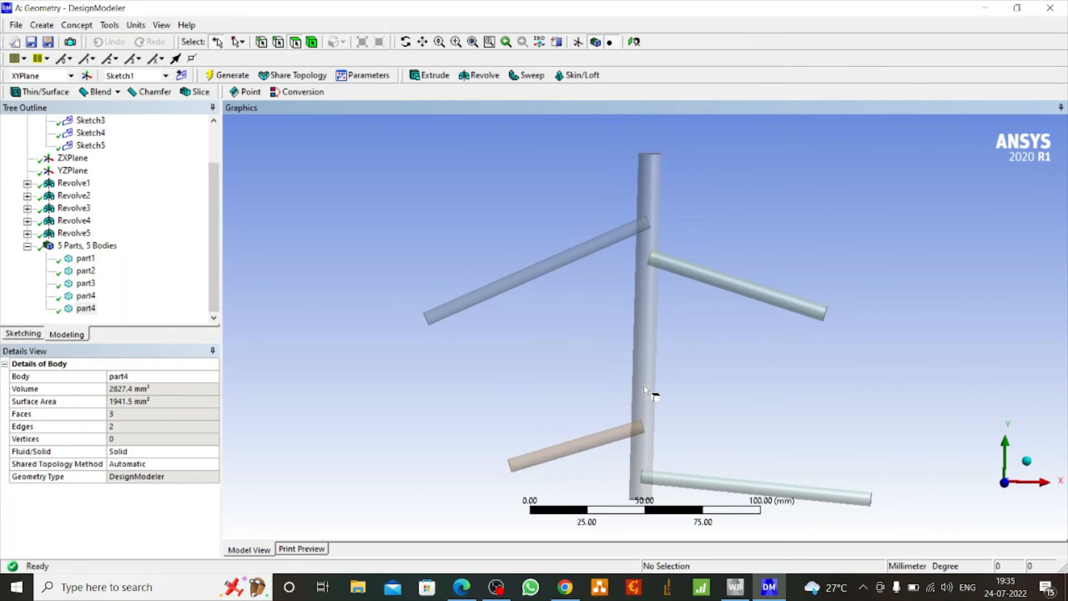
{"action": "scroll", "coordinate": [644, 385], "scroll_direction": "down", "scroll_amount": 2}
{"action": "left_click", "coordinate": [405, 42]}
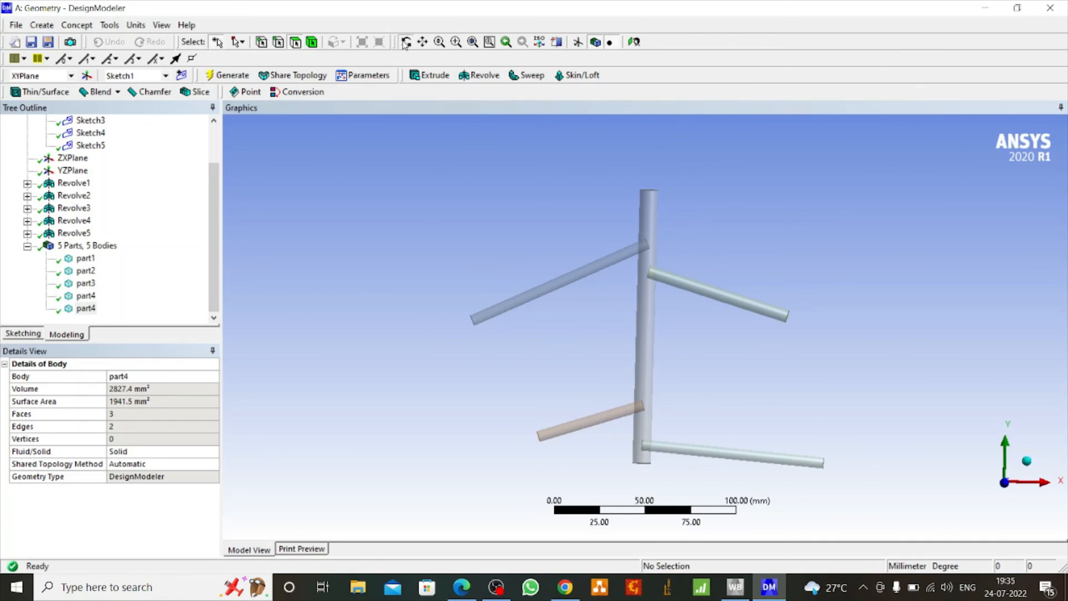
{"action": "left_click_drag", "start_coordinate": [491, 283], "coordinate": [490, 323]}
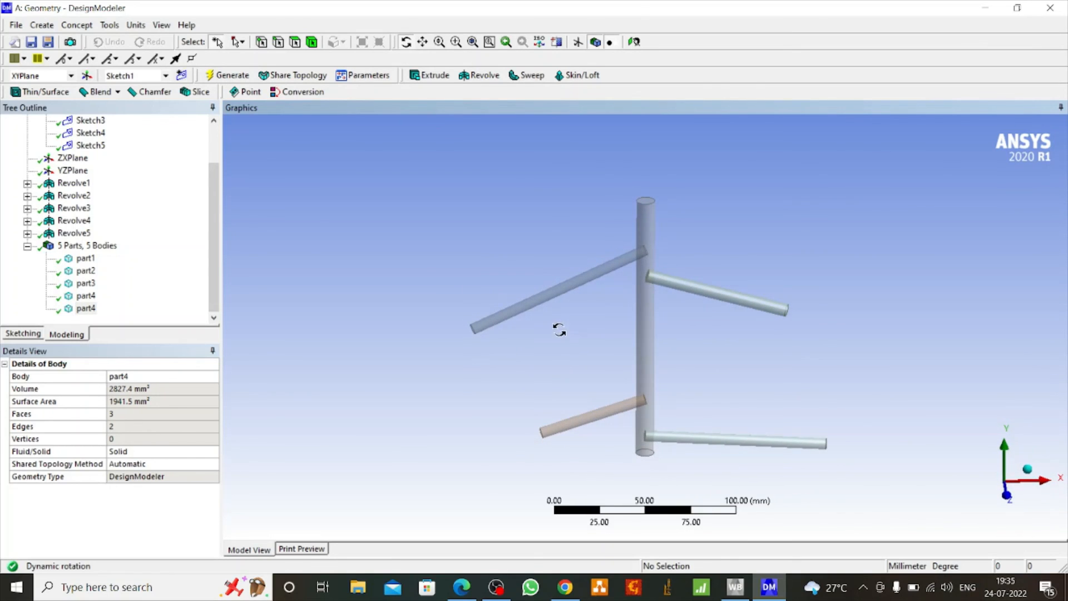
{"action": "left_click_drag", "start_coordinate": [559, 330], "coordinate": [562, 303]}
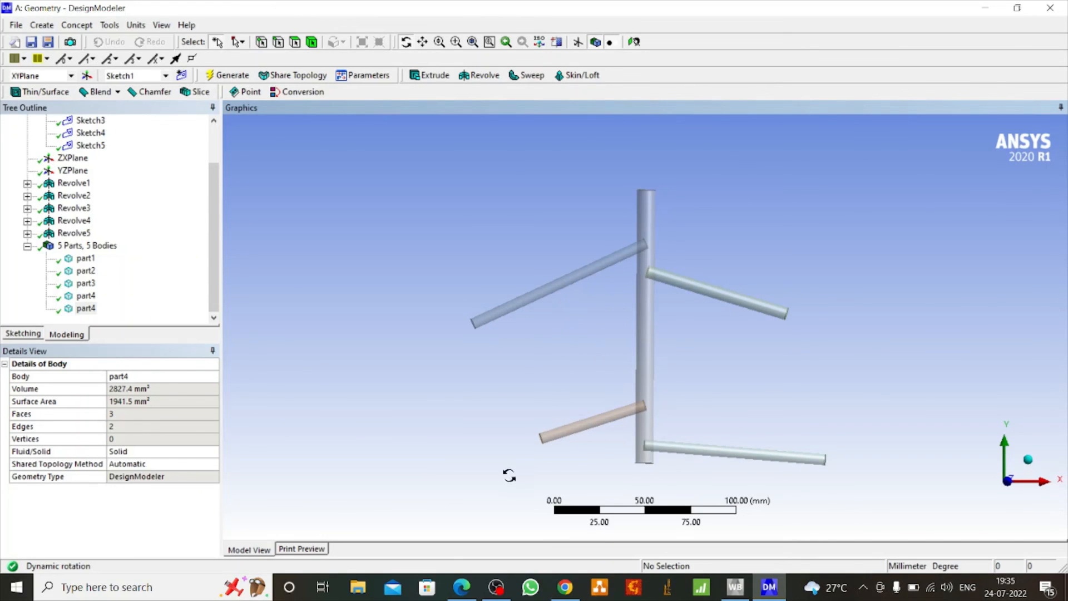
{"action": "left_click", "coordinate": [27, 245]}
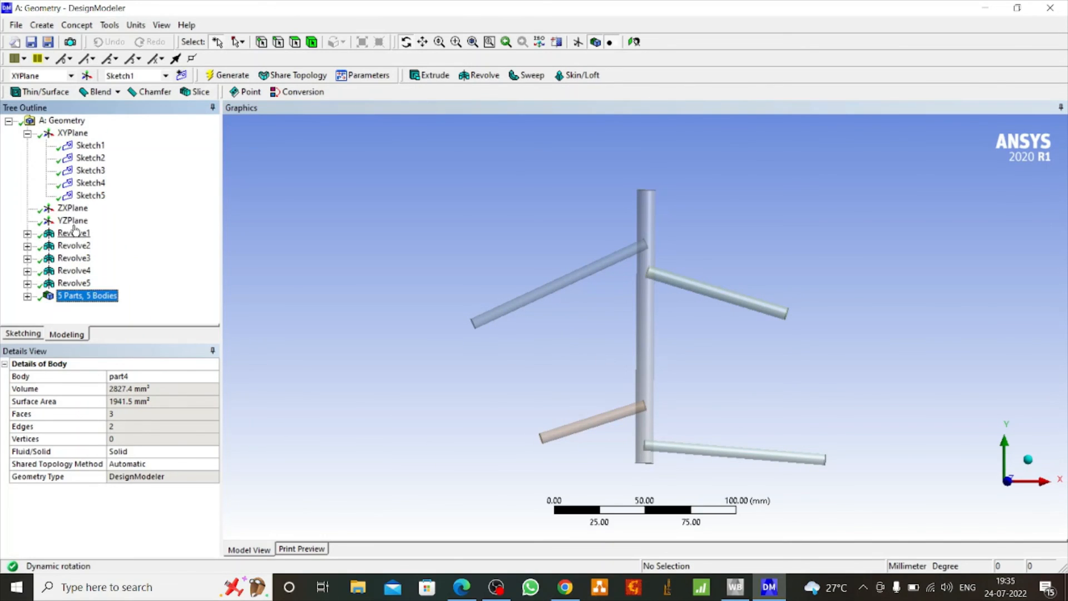
{"action": "left_click", "coordinate": [28, 135]}
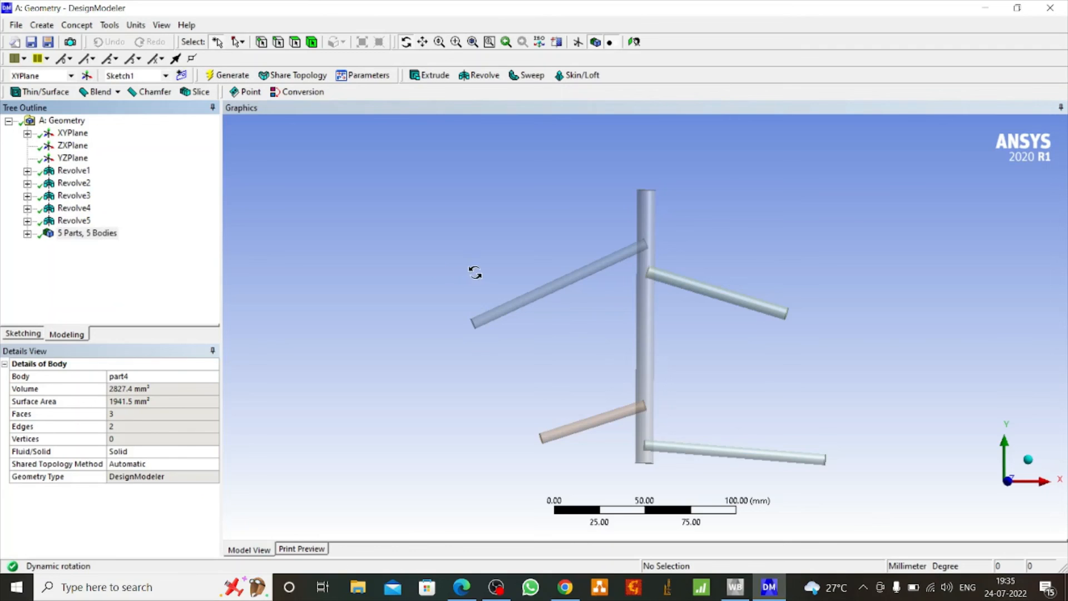
{"action": "mouse_move", "coordinate": [472, 272]}
{"action": "left_mouse_down"}
{"action": "mouse_move", "coordinate": [553, 280]}
{"action": "mouse_move", "coordinate": [478, 262]}
{"action": "left_mouse_up"}
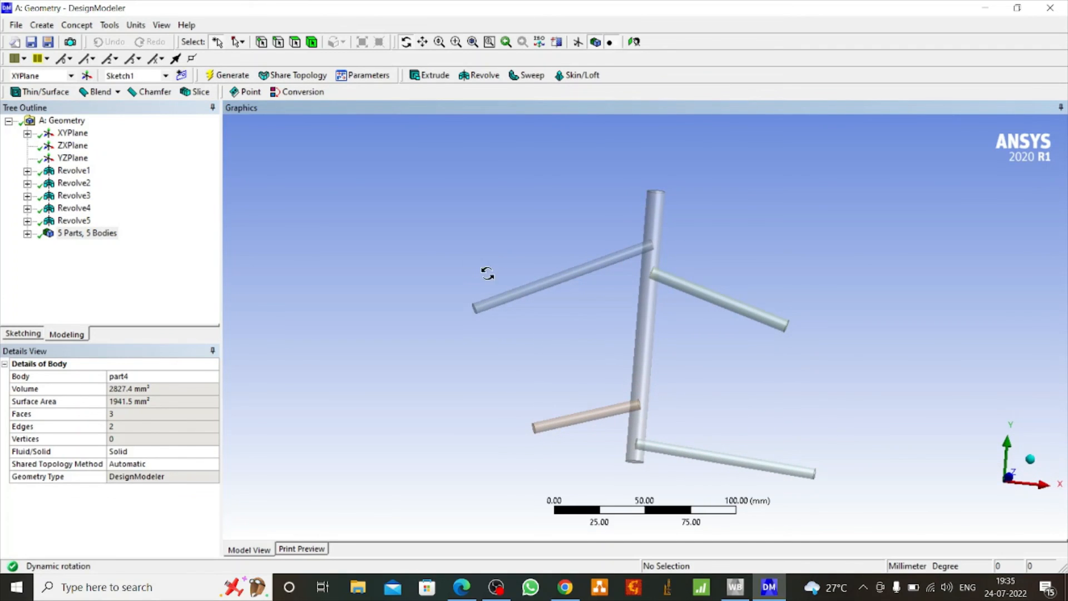